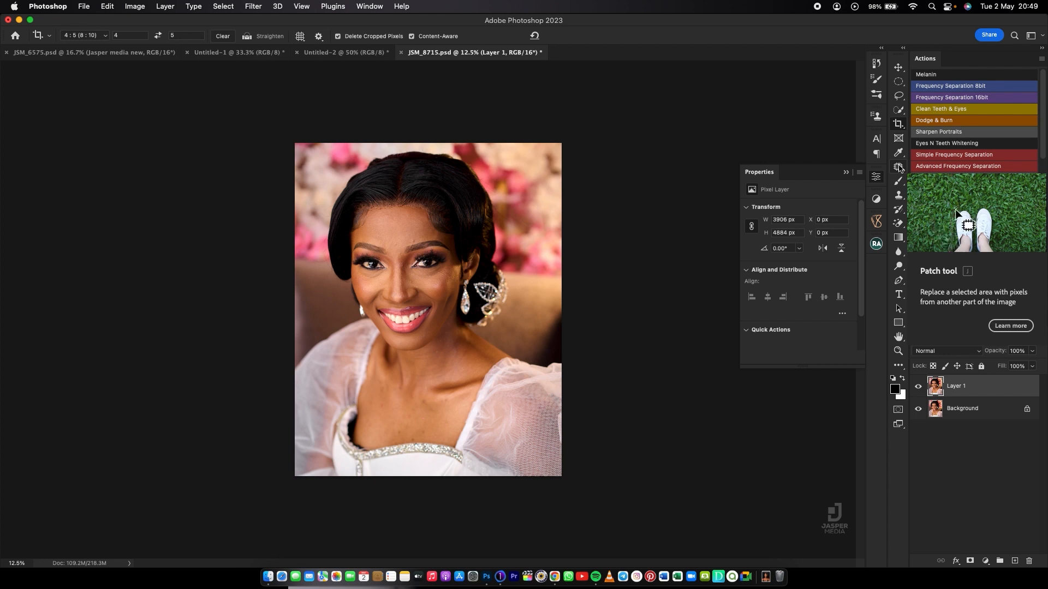
Switch from the Patch tool to the Spot Healing Brush tool.
{"action": "left_click", "coordinate": [899, 169]}
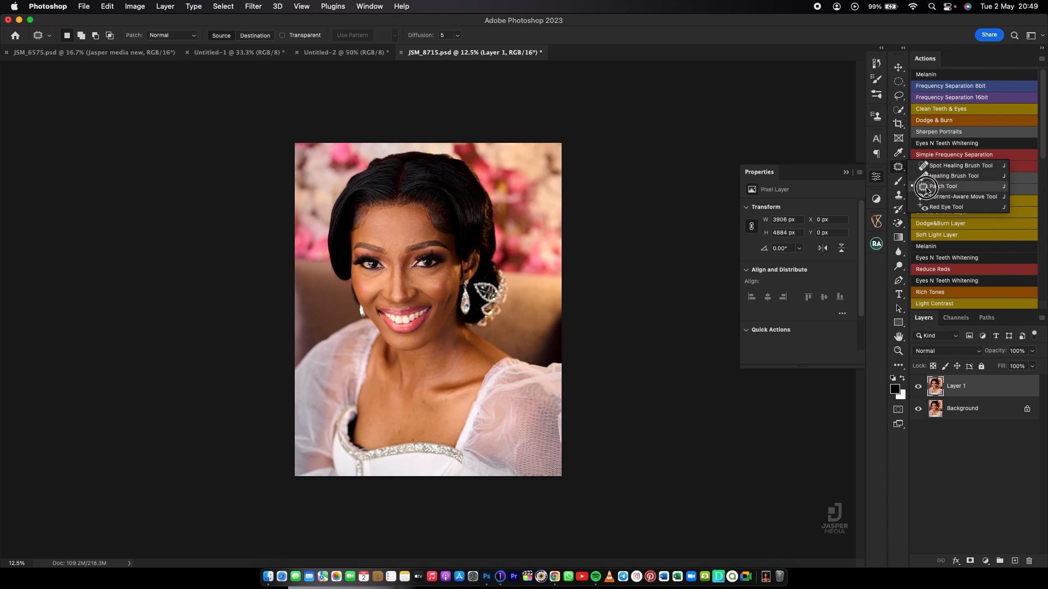
{"action": "left_click", "coordinate": [927, 176]}
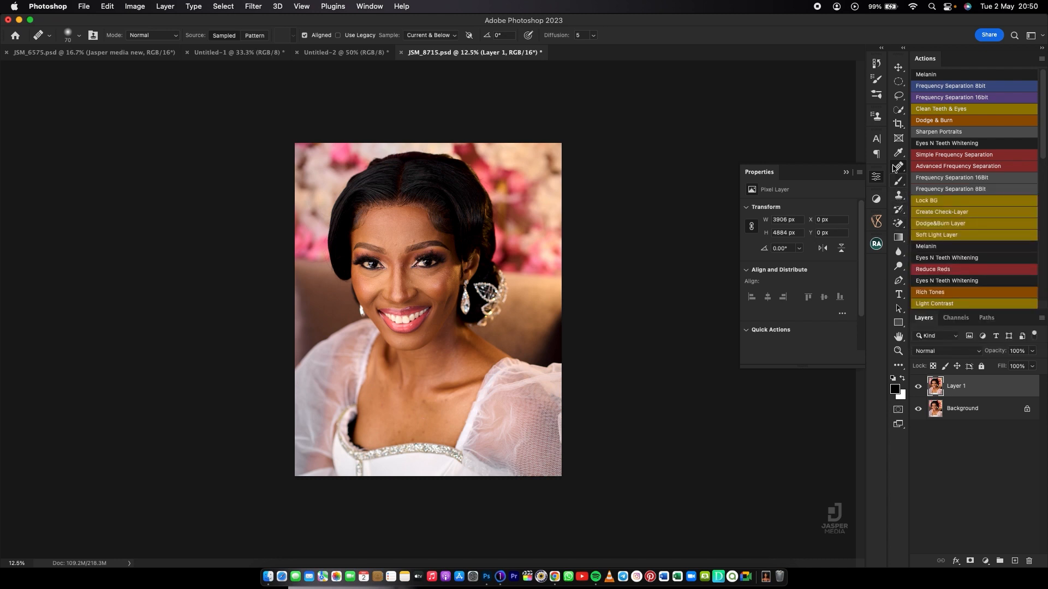
{"action": "right_click", "coordinate": [900, 169]}
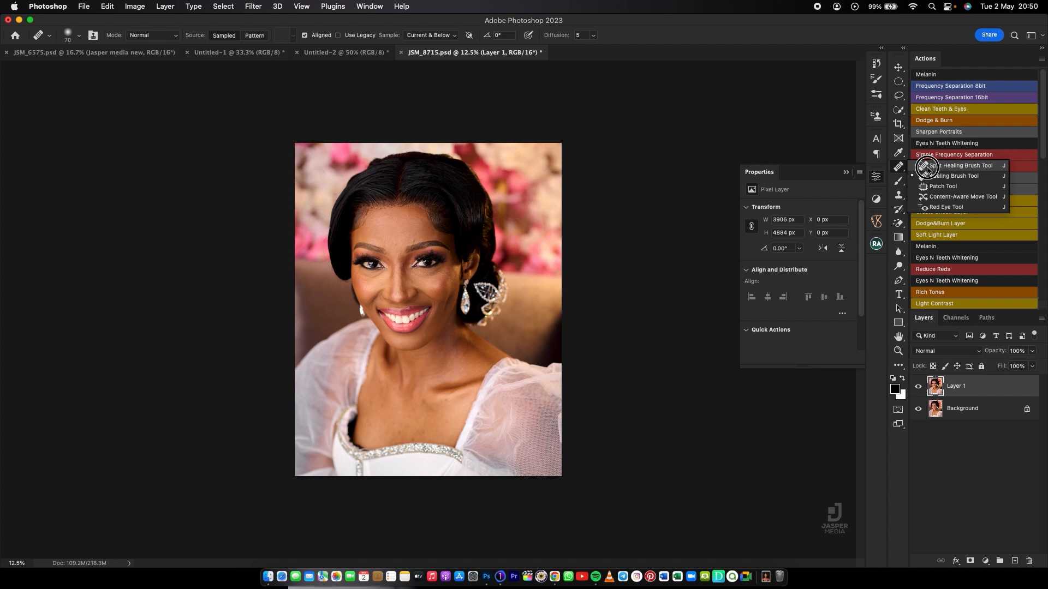
{"action": "left_click", "coordinate": [941, 186]}
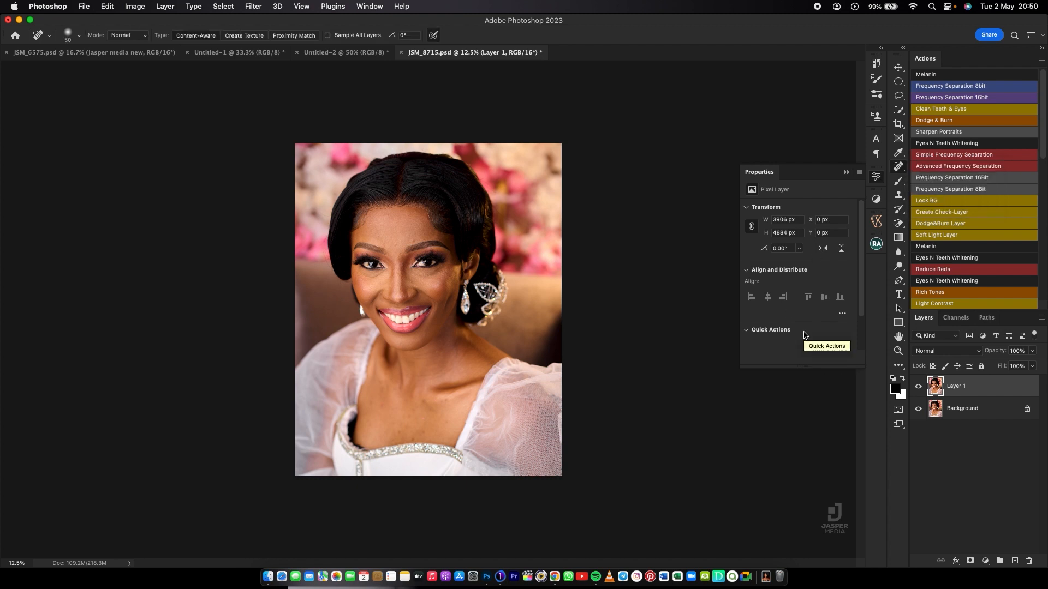
Duplicate Layer 1 twice, hide both copies, and make the original Layer 1 active.
{"action": "key", "text": "super+j"}
{"action": "key", "text": "super+j"}
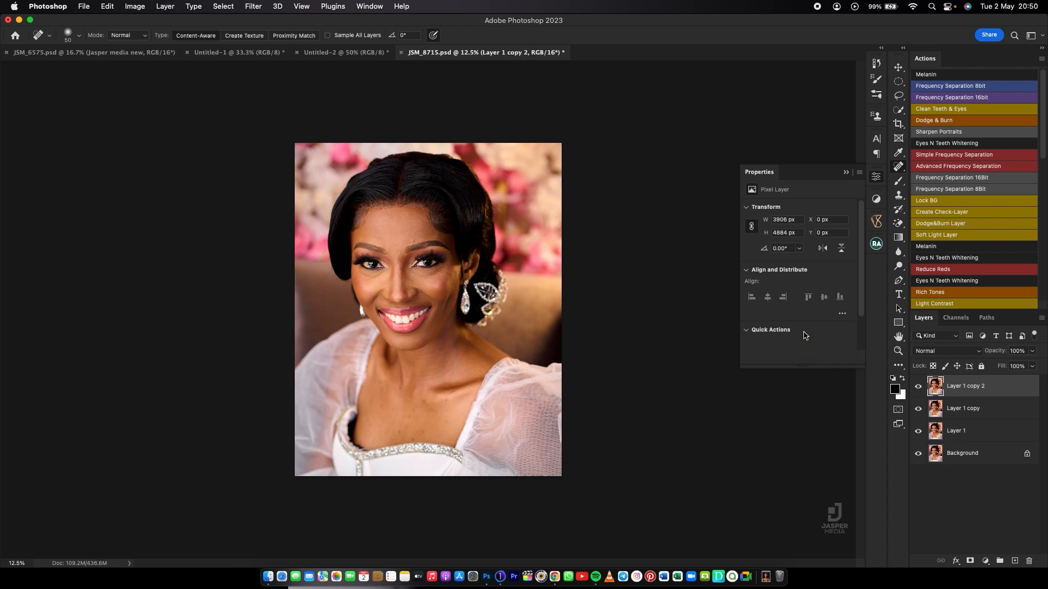
{"action": "left_click", "coordinate": [918, 386]}
{"action": "left_click", "coordinate": [918, 408]}
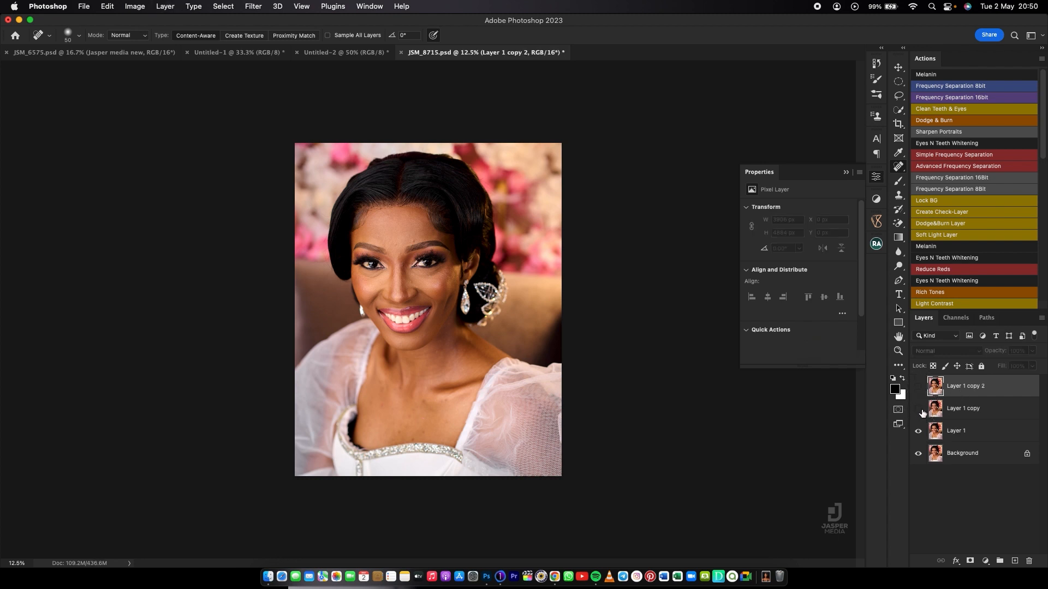
{"action": "left_click", "coordinate": [940, 433]}
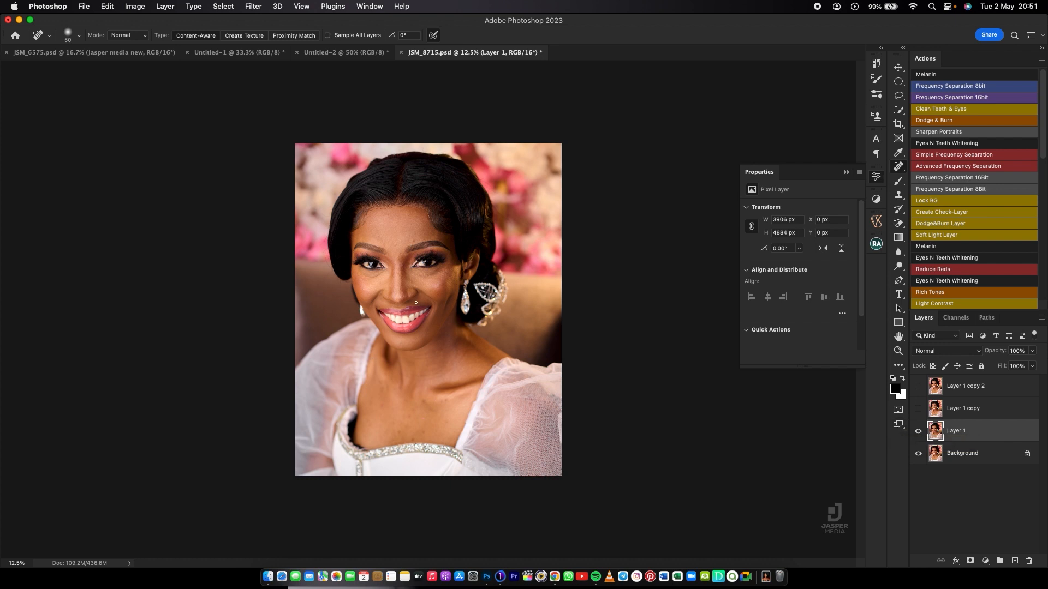
Heal the small blemishes on the lower forehead and between the eyebrows with the Spot Healing Brush.
{"action": "left_click_drag", "start_coordinate": [398, 269], "coordinate": [432, 281]}
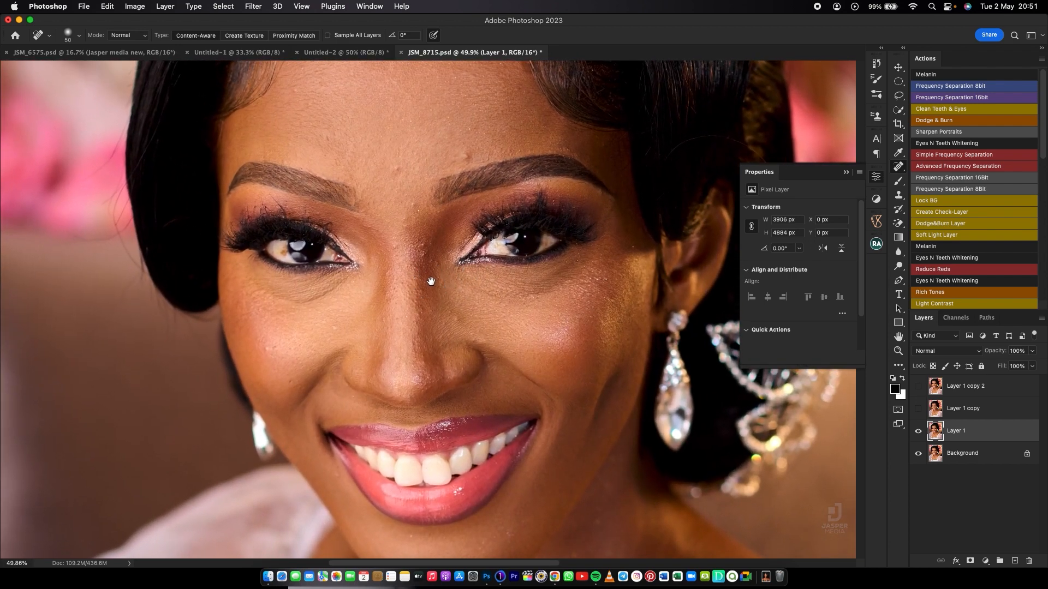
{"action": "left_click", "coordinate": [466, 157]}
{"action": "left_click", "coordinate": [457, 156]}
{"action": "left_click", "coordinate": [485, 161]}
{"action": "left_click", "coordinate": [398, 169]}
{"action": "left_click", "coordinate": [412, 203]}
{"action": "left_click", "coordinate": [405, 220]}
Raise the healing brush's hardness, reduce its size to 45 px, and heal spots at the top of the nose bridge.
{"action": "left_click", "coordinate": [80, 37]}
{"action": "left_click_drag", "start_coordinate": [24, 91], "coordinate": [12, 97]}
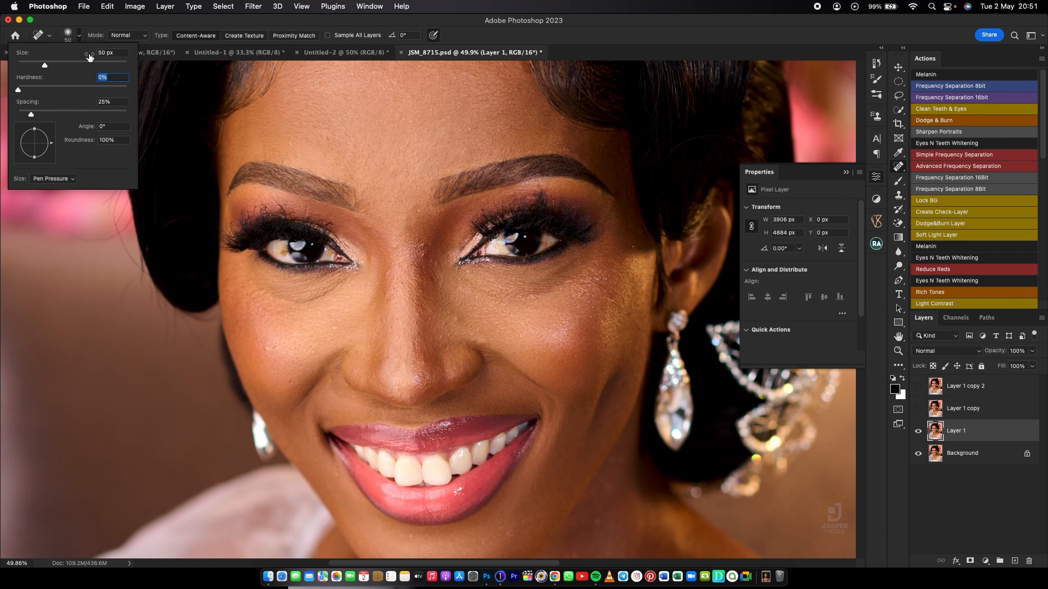
{"action": "left_click_drag", "start_coordinate": [19, 88], "coordinate": [107, 83]}
{"action": "left_click", "coordinate": [479, 49]}
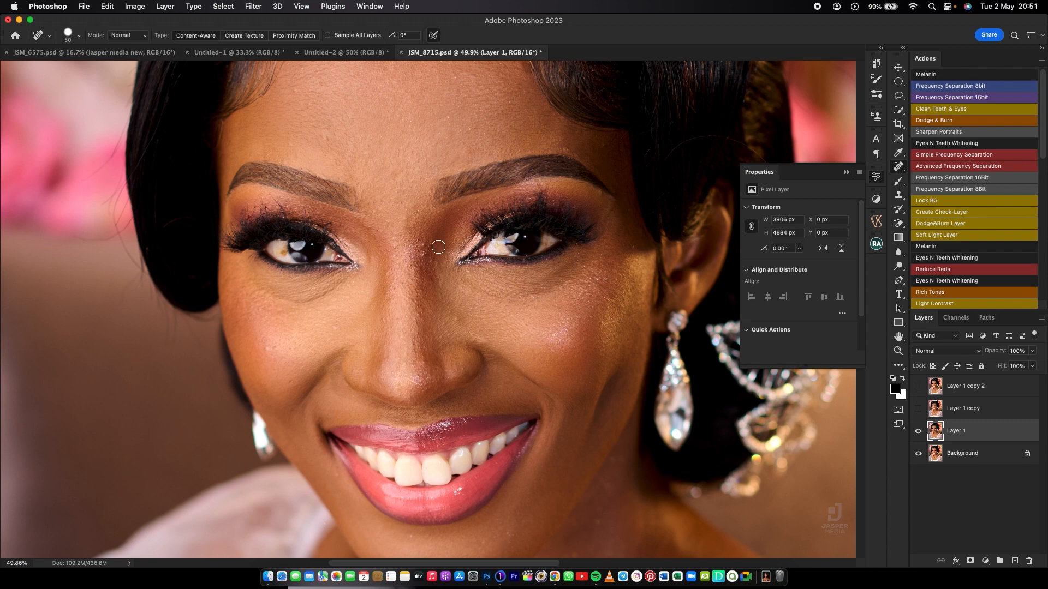
{"action": "key", "text": "bracketleft"}
{"action": "left_click", "coordinate": [423, 245]}
{"action": "left_click_drag", "start_coordinate": [421, 255], "coordinate": [459, 247]}
{"action": "left_click", "coordinate": [431, 235]}
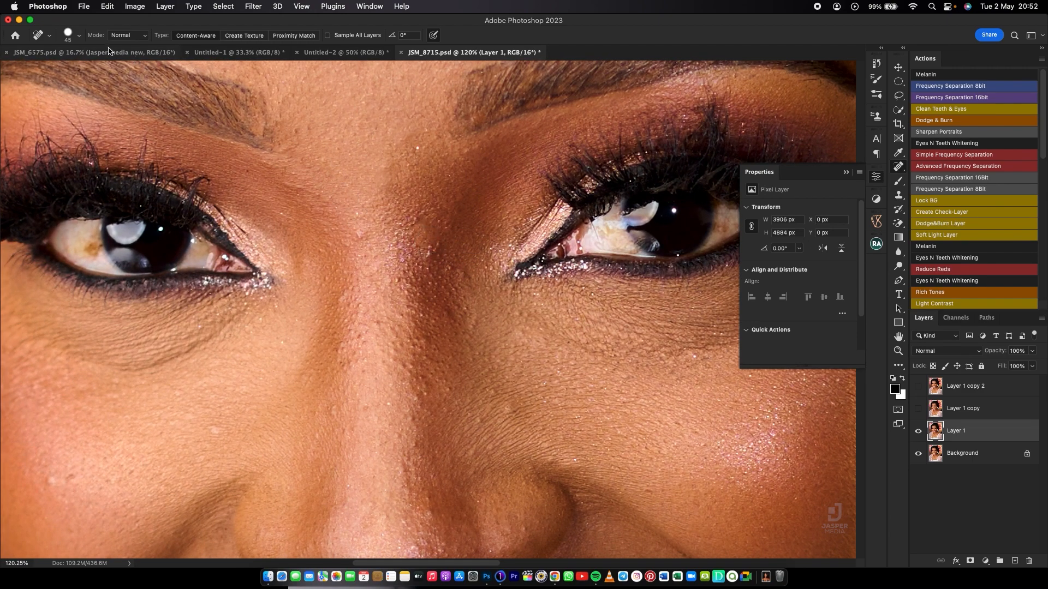
Set the healing brush to 2% hardness and 35 px, and heal specks on the nose bridge between the eyes.
{"action": "left_click", "coordinate": [81, 39]}
{"action": "left_click_drag", "start_coordinate": [121, 89], "coordinate": [19, 96]}
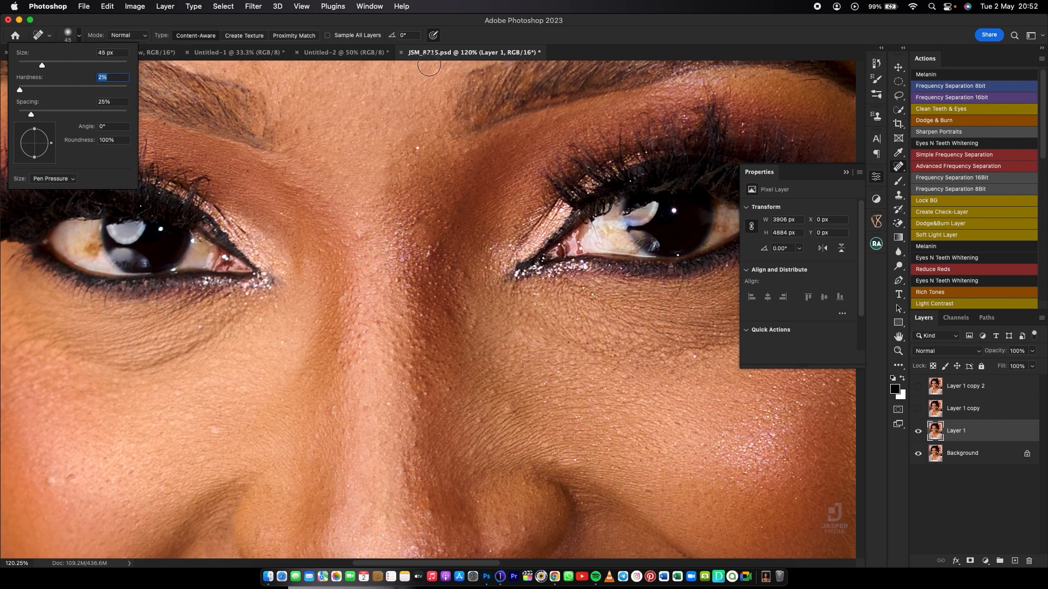
{"action": "left_click", "coordinate": [477, 38]}
{"action": "key", "text": "bracketleft"}
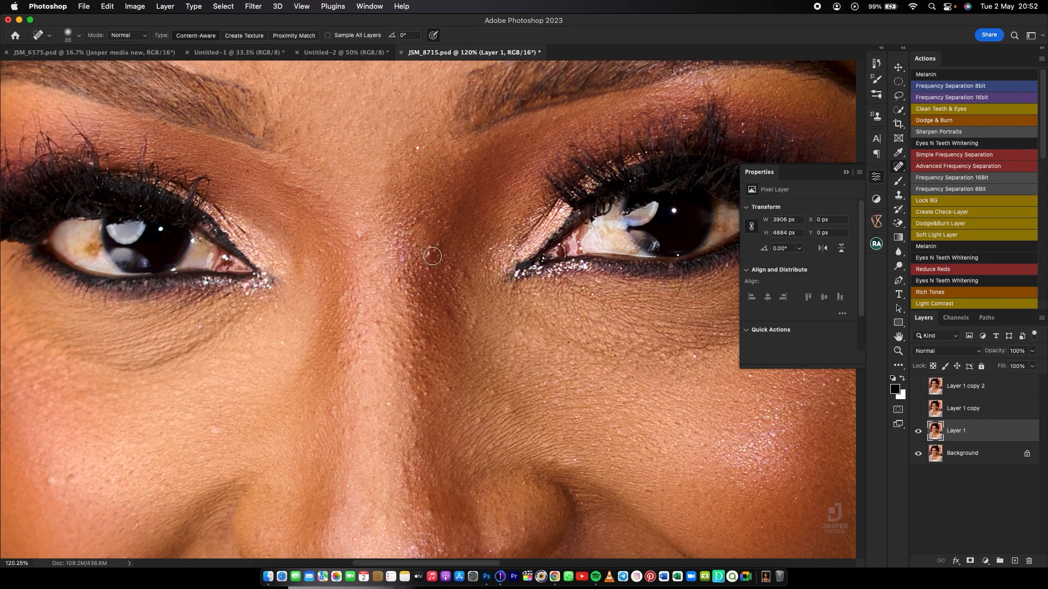
{"action": "left_click", "coordinate": [432, 254]}
{"action": "left_click", "coordinate": [417, 220]}
{"action": "left_click", "coordinate": [417, 224]}
Reduce the healing brush to 20 px and heal the glitter specks and bumps across the upper nose bridge.
{"action": "key", "text": "bracketleft"}
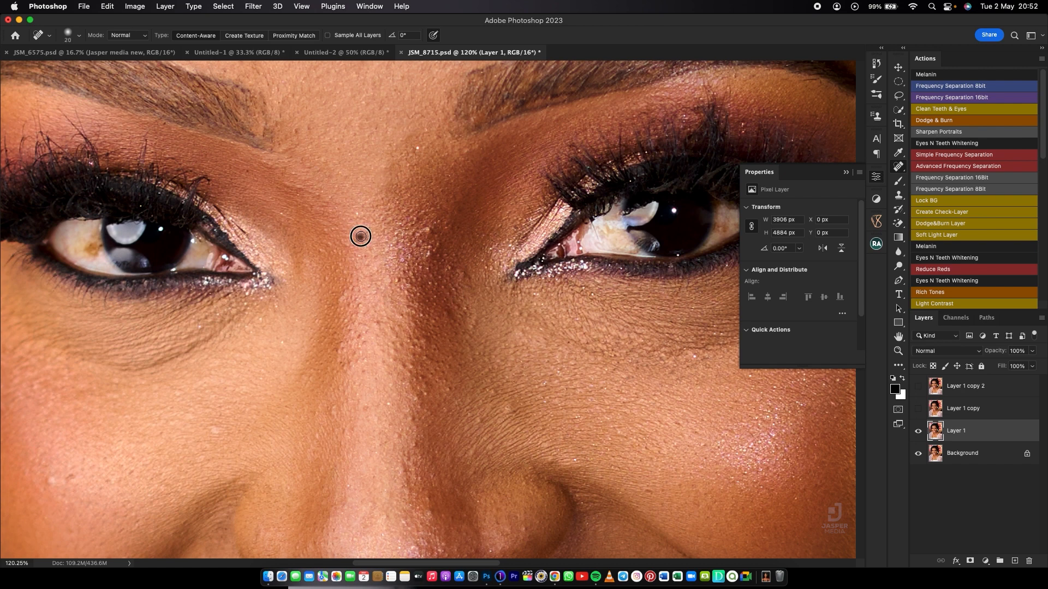
{"action": "left_click", "coordinate": [374, 243]}
{"action": "left_click", "coordinate": [428, 231]}
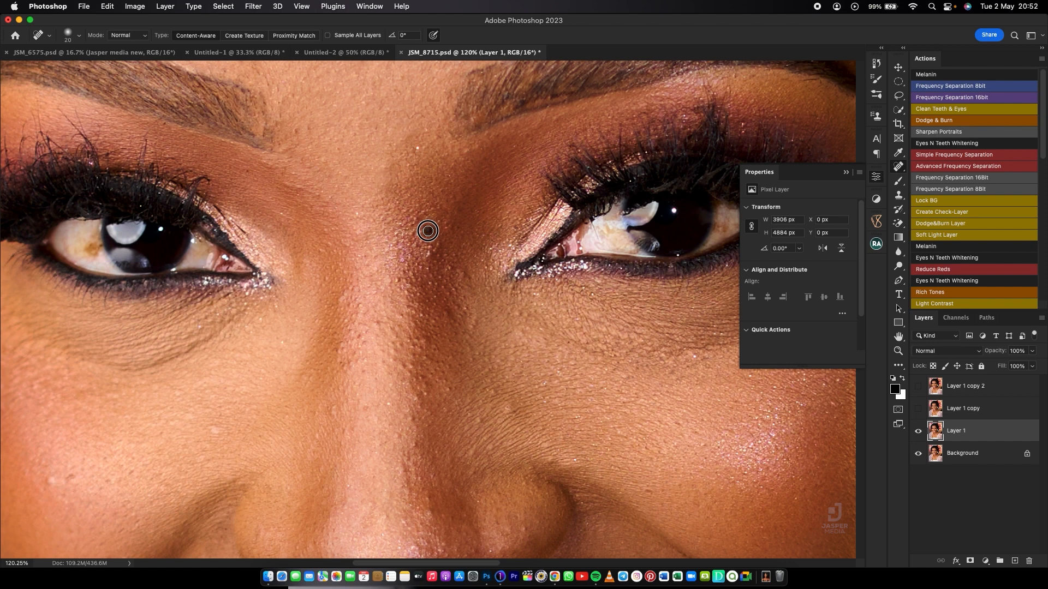
{"action": "left_click", "coordinate": [437, 239]}
{"action": "left_click", "coordinate": [433, 252]}
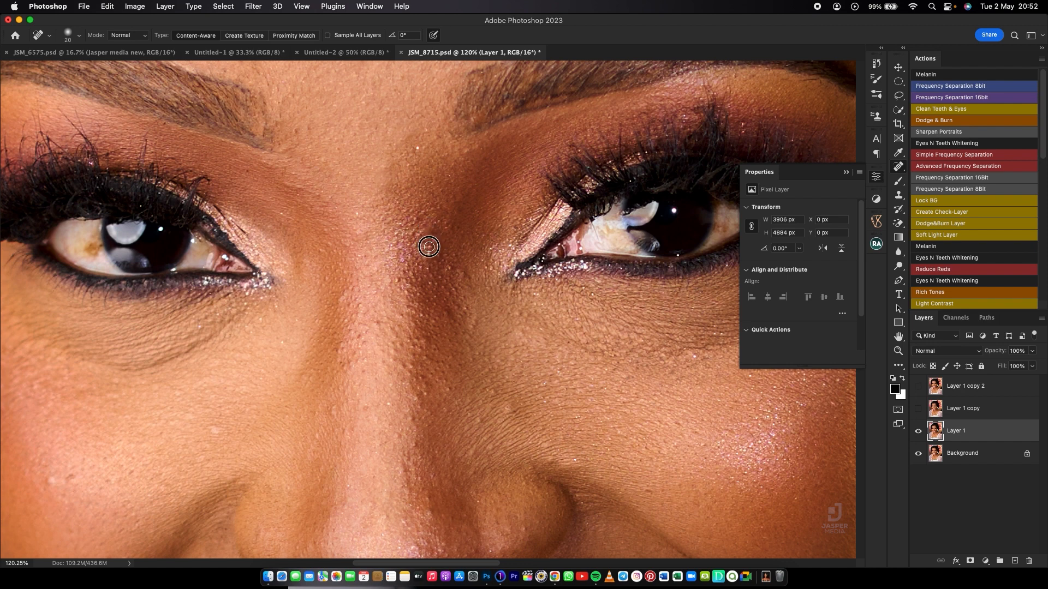
{"action": "left_click_drag", "start_coordinate": [429, 258], "coordinate": [436, 248]}
{"action": "left_click", "coordinate": [438, 257]}
{"action": "left_click", "coordinate": [445, 255]}
{"action": "left_click", "coordinate": [451, 268]}
{"action": "left_click", "coordinate": [431, 267]}
{"action": "left_click", "coordinate": [394, 287]}
{"action": "left_click", "coordinate": [390, 285]}
{"action": "left_click", "coordinate": [393, 294]}
Heal the spots along the image-right side of the nose and below that eye's inner corner.
{"action": "left_click", "coordinate": [457, 292]}
{"action": "left_click", "coordinate": [449, 300]}
{"action": "left_click", "coordinate": [448, 321]}
{"action": "mouse_move", "coordinate": [464, 309]}
{"action": "left_mouse_down"}
{"action": "mouse_move", "coordinate": [473, 330]}
{"action": "mouse_move", "coordinate": [465, 359]}
{"action": "left_mouse_up"}
{"action": "left_click", "coordinate": [453, 323]}
{"action": "left_click_drag", "start_coordinate": [512, 316], "coordinate": [522, 322]}
{"action": "left_click", "coordinate": [522, 317]}
{"action": "left_click_drag", "start_coordinate": [463, 273], "coordinate": [476, 286]}
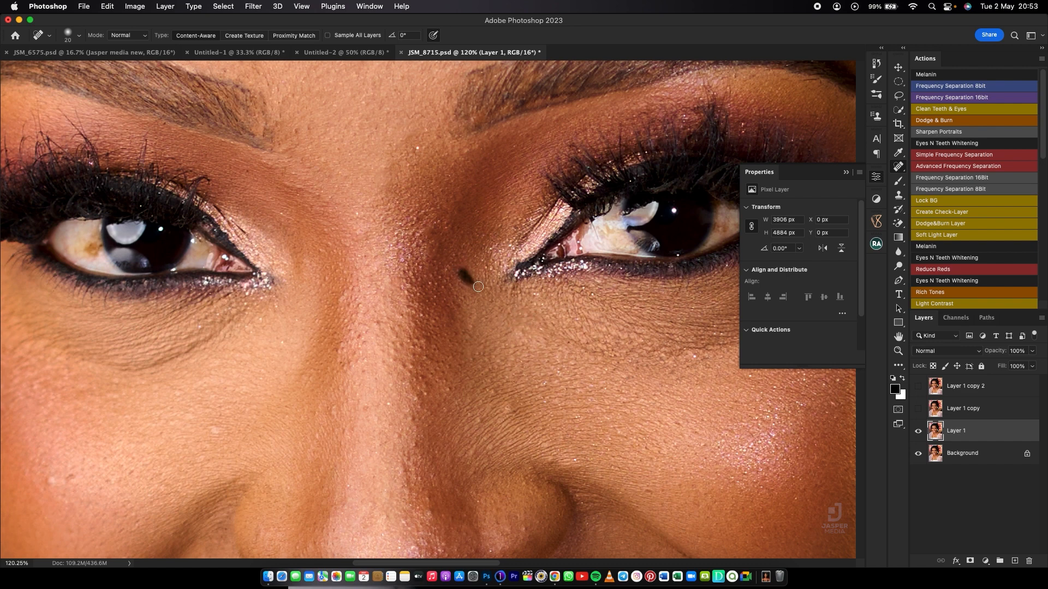
Heal the remaining specks at the top of the nose bridge and along its image-left side.
{"action": "left_click_drag", "start_coordinate": [418, 247], "coordinate": [428, 237]}
{"action": "left_click", "coordinate": [416, 251]}
{"action": "left_click", "coordinate": [416, 245]}
{"action": "left_click", "coordinate": [422, 241]}
{"action": "left_click", "coordinate": [418, 235]}
{"action": "left_click", "coordinate": [360, 307]}
{"action": "left_click", "coordinate": [365, 332]}
{"action": "left_click", "coordinate": [361, 344]}
{"action": "left_click", "coordinate": [365, 370]}
{"action": "left_click", "coordinate": [357, 362]}
{"action": "left_click", "coordinate": [346, 357]}
{"action": "left_click", "coordinate": [356, 359]}
{"action": "left_click", "coordinate": [358, 334]}
{"action": "left_click", "coordinate": [336, 350]}
{"action": "left_click", "coordinate": [344, 350]}
Heal the small bumps across the lower part of the nose above the tip.
{"action": "left_click", "coordinate": [332, 416]}
{"action": "left_click", "coordinate": [318, 442]}
{"action": "left_click", "coordinate": [346, 429]}
{"action": "left_click", "coordinate": [364, 414]}
{"action": "left_click", "coordinate": [409, 418]}
{"action": "left_click", "coordinate": [404, 424]}
{"action": "left_click", "coordinate": [415, 445]}
{"action": "left_click", "coordinate": [395, 435]}
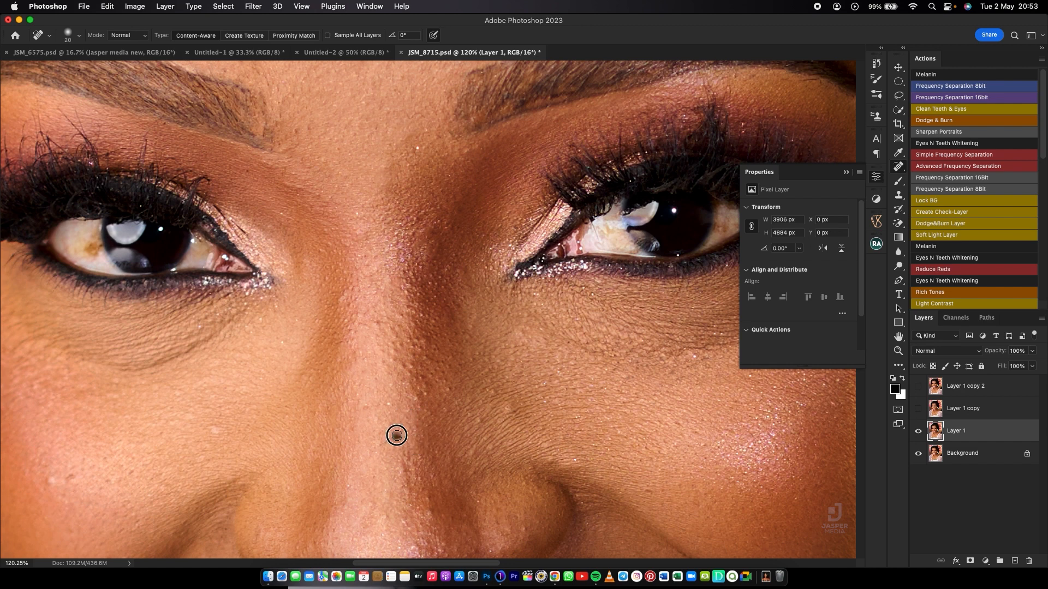
Heal the spots up along the central ridge of the nose.
{"action": "left_click", "coordinate": [424, 400]}
{"action": "left_click", "coordinate": [417, 405]}
{"action": "left_click", "coordinate": [423, 384]}
{"action": "left_click", "coordinate": [407, 370]}
{"action": "left_click", "coordinate": [402, 365]}
{"action": "left_click", "coordinate": [396, 349]}
{"action": "left_click", "coordinate": [391, 346]}
{"action": "left_click", "coordinate": [393, 329]}
{"action": "left_click", "coordinate": [401, 320]}
{"action": "left_click", "coordinate": [374, 323]}
{"action": "left_click", "coordinate": [355, 327]}
Heal the cluster of bumps on the shaded image-right side of the nose.
{"action": "left_click", "coordinate": [451, 392]}
{"action": "left_click", "coordinate": [444, 386]}
{"action": "left_click", "coordinate": [447, 379]}
{"action": "left_click", "coordinate": [428, 376]}
{"action": "left_click", "coordinate": [437, 372]}
{"action": "left_click", "coordinate": [426, 355]}
{"action": "left_click", "coordinate": [417, 342]}
{"action": "left_click", "coordinate": [430, 364]}
Heal the isolated bright specks and spots on both cheeks.
{"action": "left_click", "coordinate": [515, 410]}
{"action": "left_click", "coordinate": [216, 436]}
{"action": "left_click", "coordinate": [48, 480]}
{"action": "left_click", "coordinate": [65, 479]}
{"action": "left_click", "coordinate": [42, 393]}
Heal the blemishes on the upper forehead and above the image-left eyebrow.
{"action": "scroll", "coordinate": [315, 359], "scroll_direction": "up", "scroll_amount": 4}
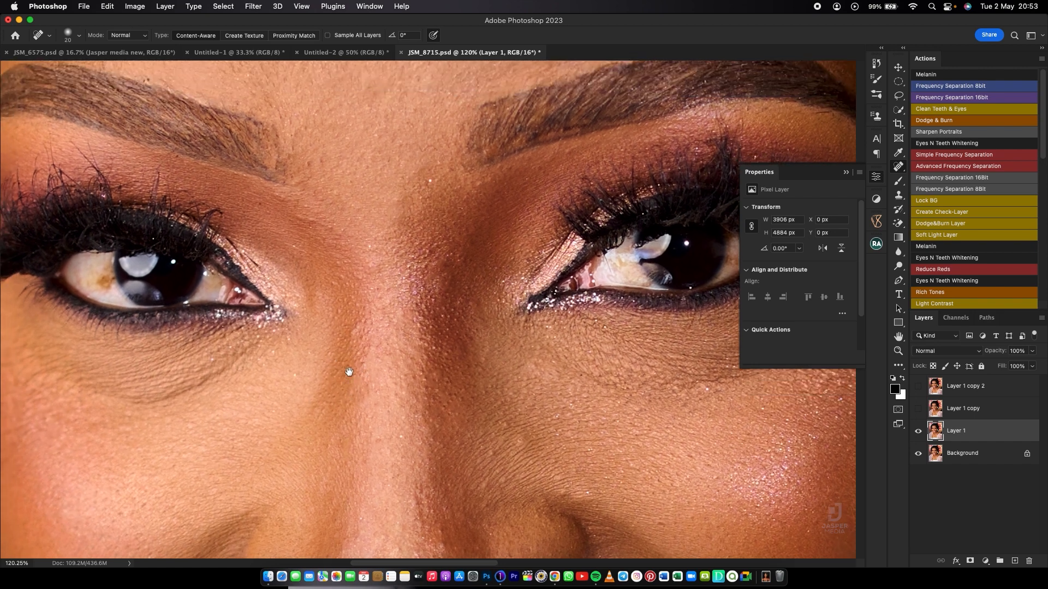
{"action": "left_click_drag", "start_coordinate": [460, 257], "coordinate": [471, 252]}
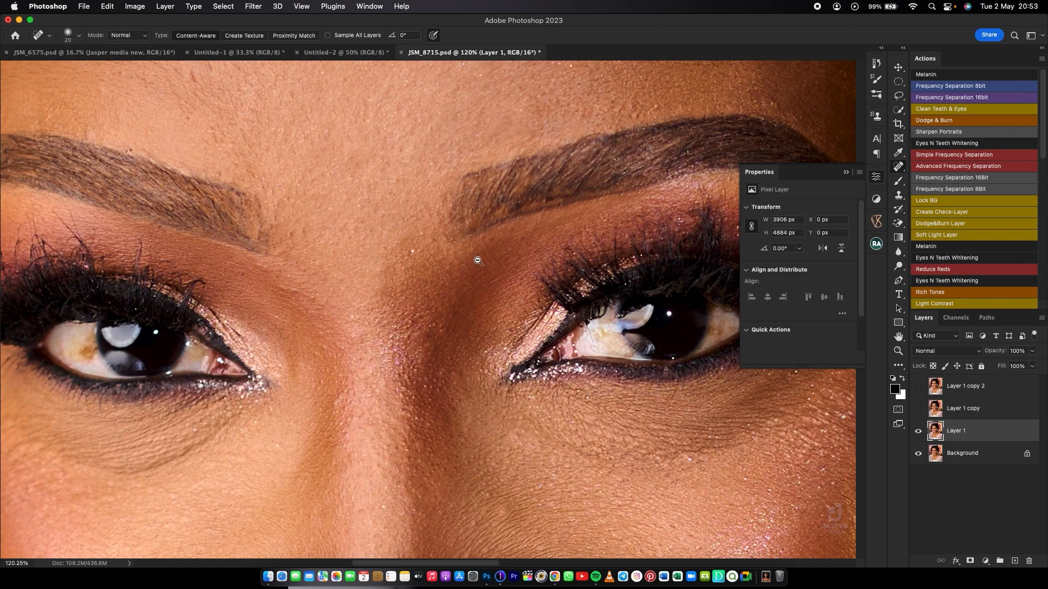
{"action": "scroll", "coordinate": [478, 261], "scroll_direction": "down", "scroll_amount": 5}
{"action": "scroll", "coordinate": [464, 200], "scroll_direction": "up", "scroll_amount": 3}
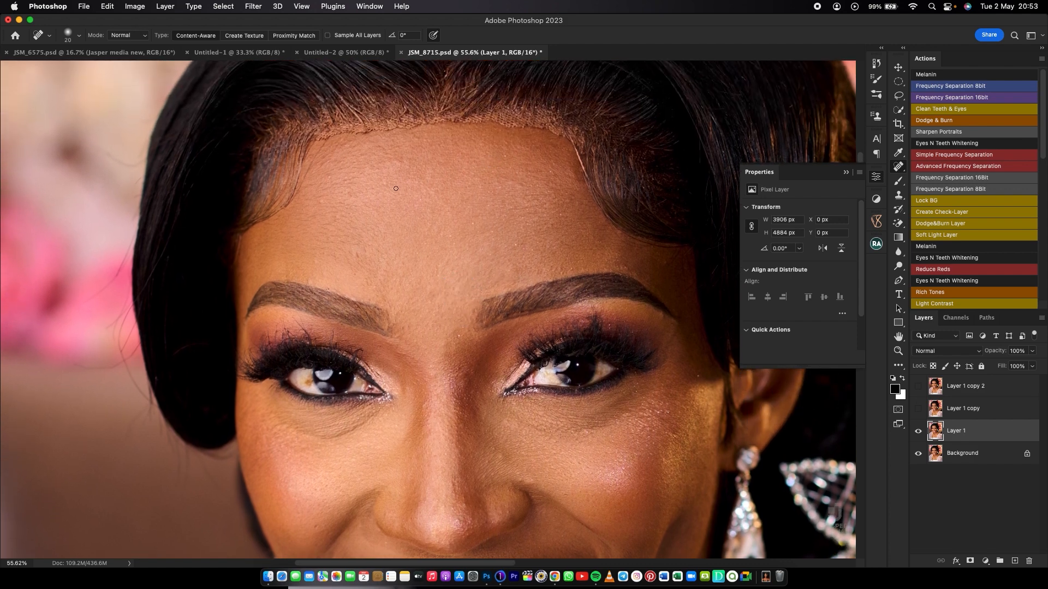
{"action": "left_click_drag", "start_coordinate": [350, 182], "coordinate": [331, 184]}
{"action": "mouse_move", "coordinate": [359, 246]}
{"action": "left_mouse_down"}
{"action": "mouse_move", "coordinate": [358, 263]}
{"action": "mouse_move", "coordinate": [310, 279]}
{"action": "left_mouse_up"}
Heal the remaining spots on the nose bridge, nose tip, nostril area and image-left cheek.
{"action": "scroll", "coordinate": [434, 372], "scroll_direction": "down", "scroll_amount": 4}
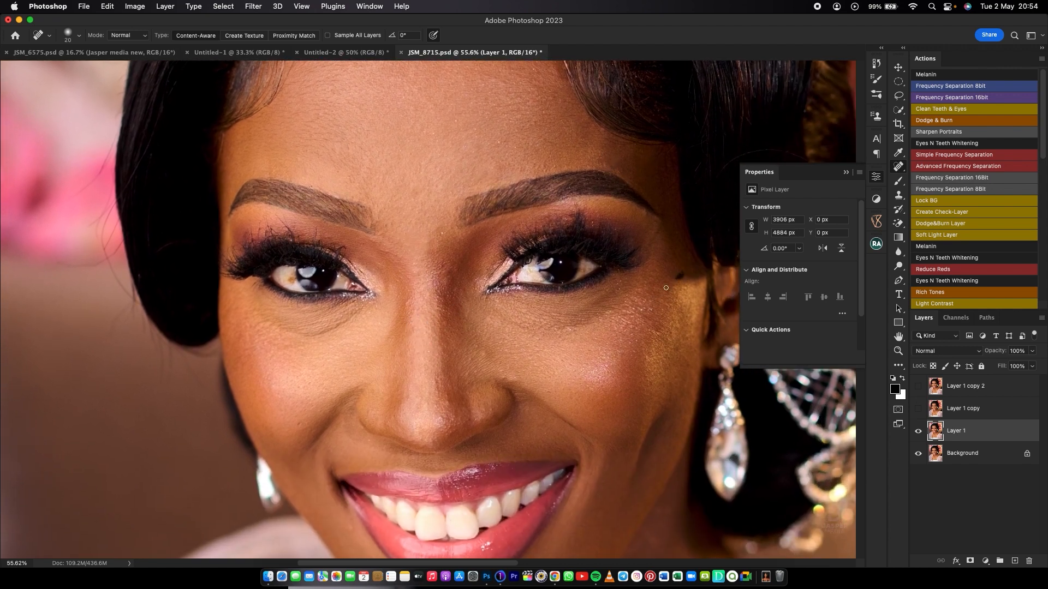
{"action": "left_click_drag", "start_coordinate": [536, 371], "coordinate": [545, 344]}
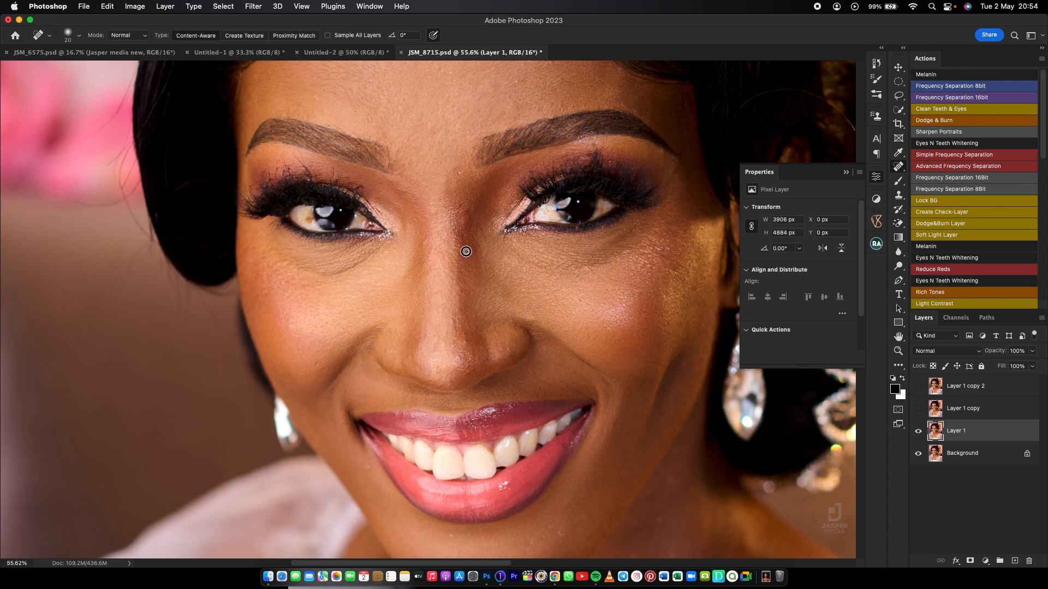
{"action": "left_click", "coordinate": [425, 241]}
{"action": "left_click", "coordinate": [464, 334]}
{"action": "left_click", "coordinate": [448, 344]}
{"action": "left_click", "coordinate": [463, 374]}
{"action": "left_click_drag", "start_coordinate": [511, 350], "coordinate": [499, 348]}
{"action": "left_click", "coordinate": [316, 363]}
{"action": "scroll", "coordinate": [459, 257], "scroll_direction": "up", "scroll_amount": 8}
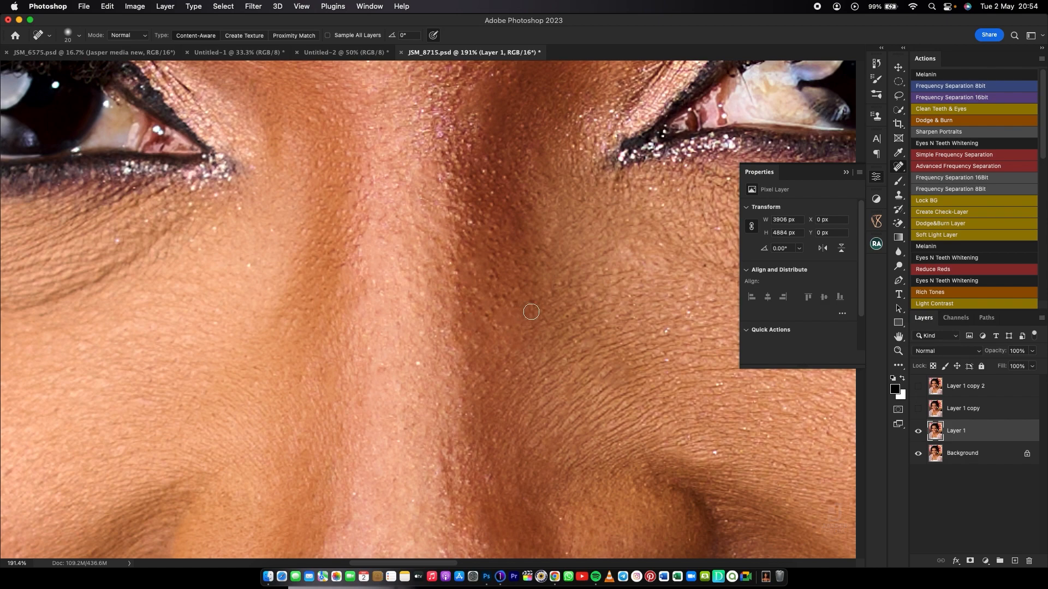
{"action": "scroll", "coordinate": [546, 330], "scroll_direction": "down", "scroll_amount": 8}
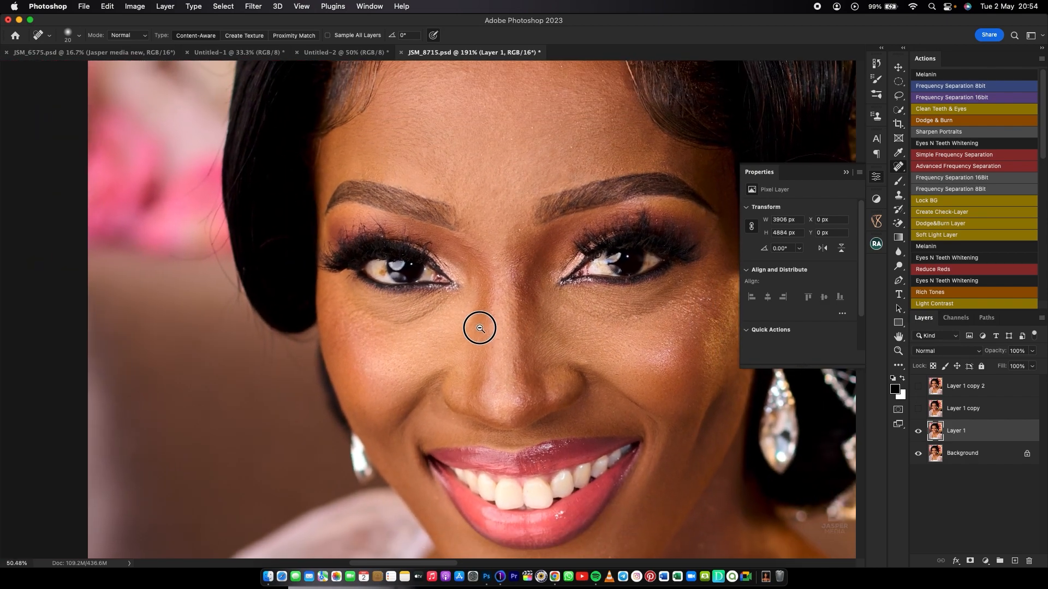
{"action": "scroll", "coordinate": [498, 267], "scroll_direction": "up", "scroll_amount": 3}
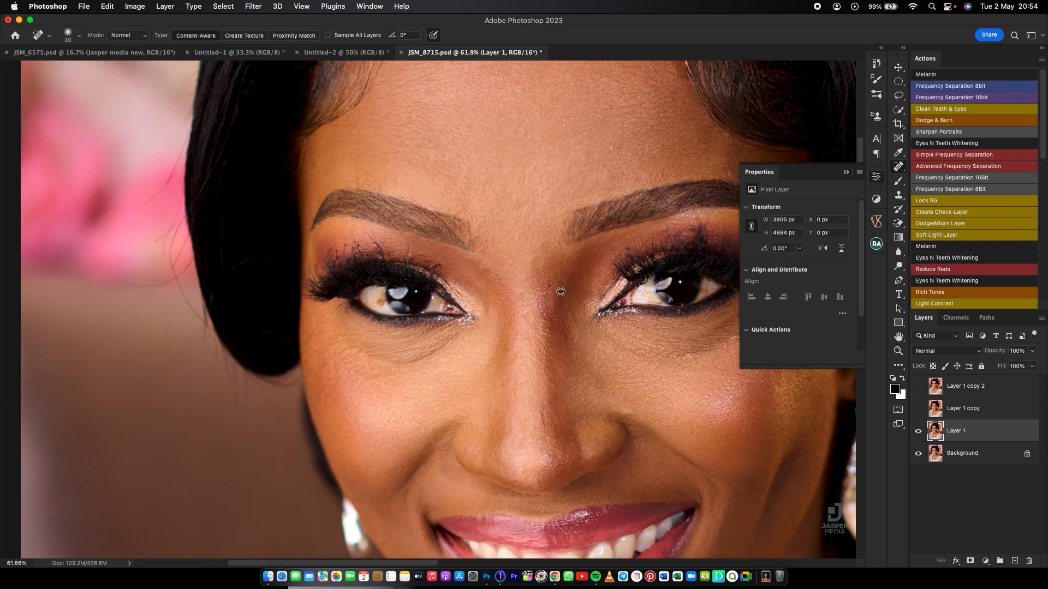
{"action": "left_click_drag", "start_coordinate": [560, 314], "coordinate": [532, 262]}
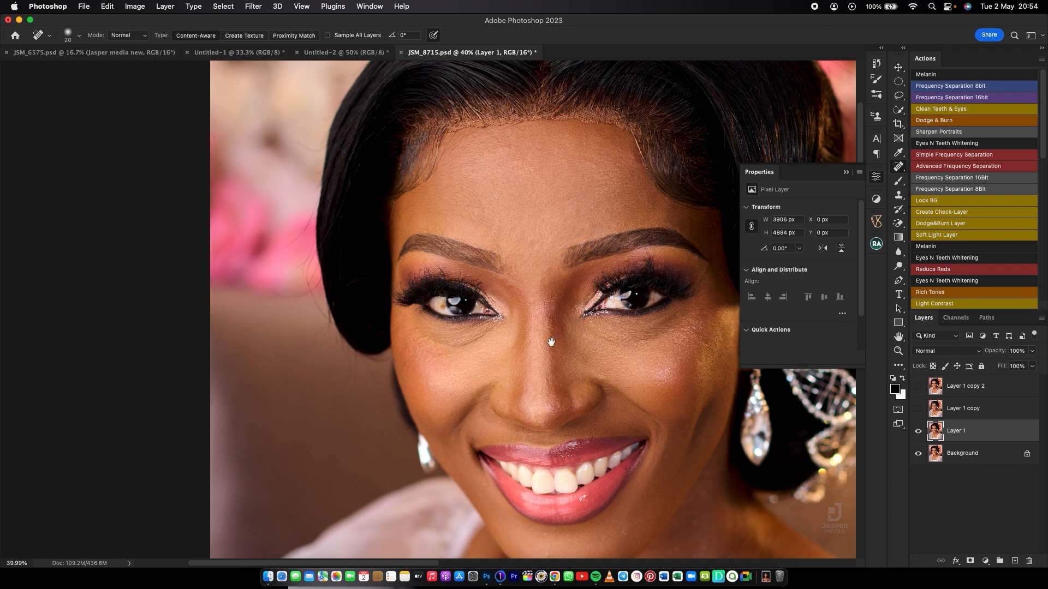
Heal the blemishes on the chin and beside the image-left corner of the mouth.
{"action": "scroll", "coordinate": [553, 341], "scroll_direction": "down", "scroll_amount": 8}
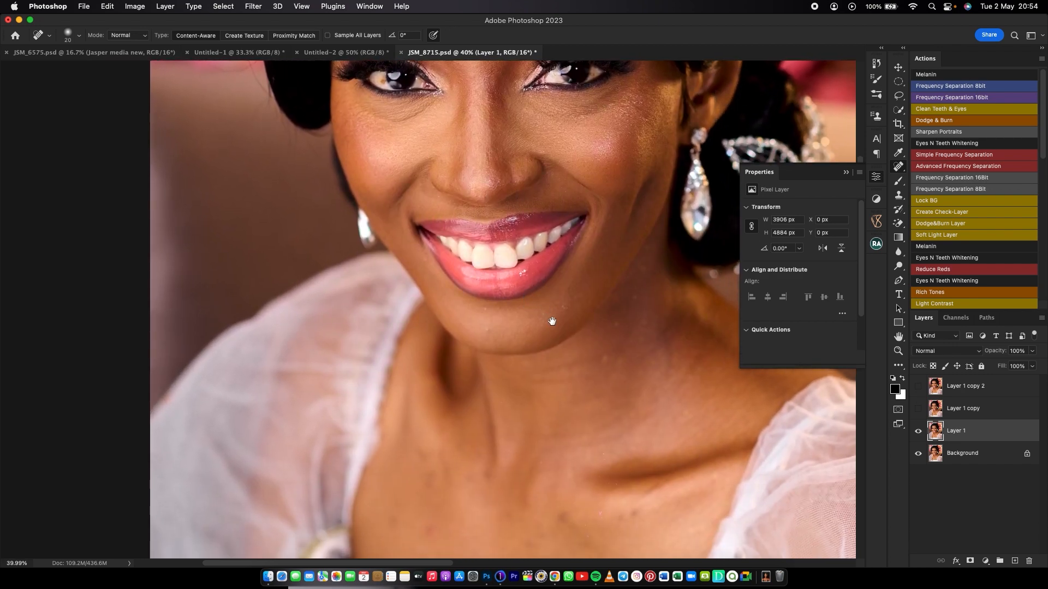
{"action": "scroll", "coordinate": [557, 315], "scroll_direction": "up", "scroll_amount": 5}
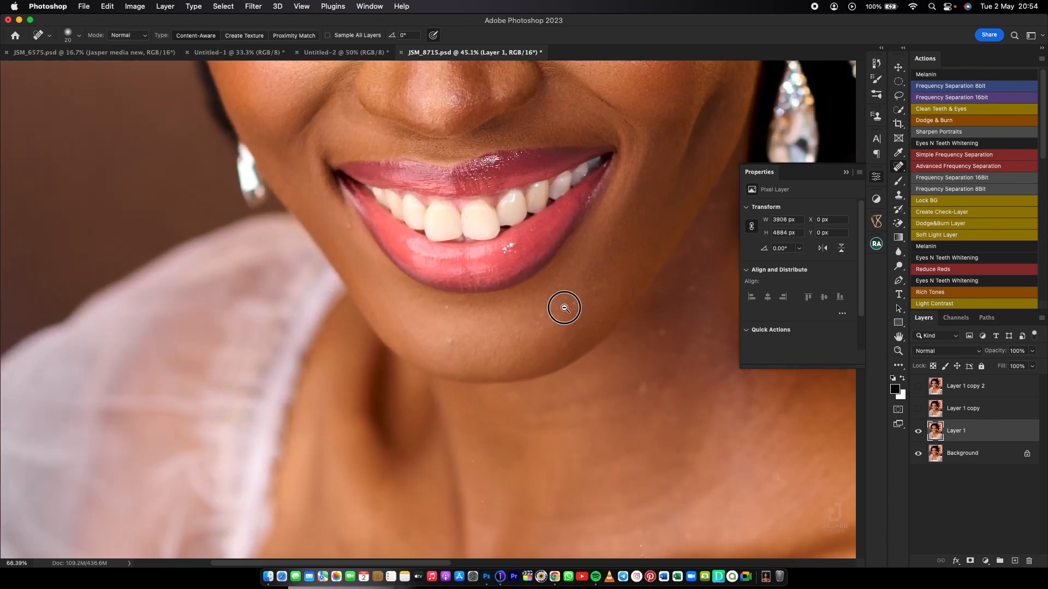
{"action": "mouse_move", "coordinate": [564, 308]}
{"action": "left_mouse_down"}
{"action": "mouse_move", "coordinate": [580, 307]}
{"action": "mouse_move", "coordinate": [576, 317]}
{"action": "mouse_move", "coordinate": [592, 322]}
{"action": "mouse_move", "coordinate": [537, 327]}
{"action": "left_mouse_up"}
{"action": "left_click_drag", "start_coordinate": [544, 313], "coordinate": [538, 323]}
{"action": "left_click_drag", "start_coordinate": [562, 304], "coordinate": [552, 314]}
{"action": "left_click_drag", "start_coordinate": [453, 343], "coordinate": [448, 341]}
{"action": "left_click_drag", "start_coordinate": [473, 346], "coordinate": [467, 351]}
{"action": "left_click_drag", "start_coordinate": [447, 309], "coordinate": [440, 303]}
{"action": "left_click_drag", "start_coordinate": [347, 233], "coordinate": [340, 221]}
{"action": "left_click_drag", "start_coordinate": [341, 225], "coordinate": [336, 215]}
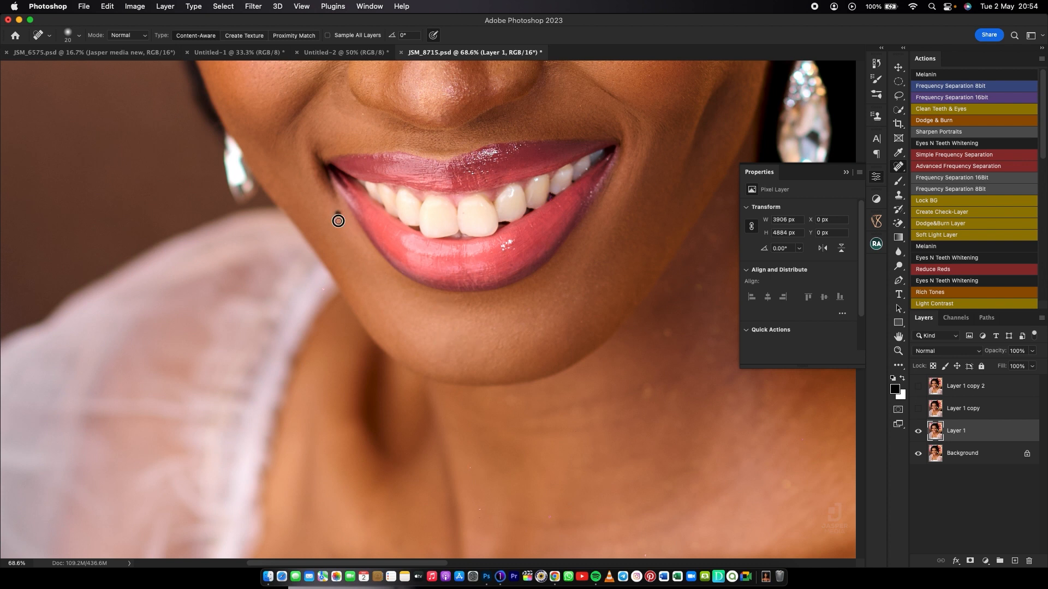
Enlarge the healing brush to 40 px and remove the dark spots and blemishes across the chest.
{"action": "mouse_move", "coordinate": [505, 356]}
{"action": "left_mouse_down"}
{"action": "mouse_move", "coordinate": [498, 348]}
{"action": "mouse_move", "coordinate": [523, 334]}
{"action": "left_mouse_up"}
{"action": "mouse_move", "coordinate": [586, 326]}
{"action": "left_mouse_down"}
{"action": "mouse_move", "coordinate": [552, 325]}
{"action": "mouse_move", "coordinate": [607, 310]}
{"action": "mouse_move", "coordinate": [526, 328]}
{"action": "mouse_move", "coordinate": [414, 435]}
{"action": "mouse_move", "coordinate": [440, 425]}
{"action": "mouse_move", "coordinate": [449, 442]}
{"action": "mouse_move", "coordinate": [474, 437]}
{"action": "mouse_move", "coordinate": [439, 453]}
{"action": "mouse_move", "coordinate": [423, 438]}
{"action": "mouse_move", "coordinate": [387, 476]}
{"action": "mouse_move", "coordinate": [388, 465]}
{"action": "left_mouse_up"}
{"action": "key", "text": "bracketright"}
{"action": "mouse_move", "coordinate": [426, 435]}
{"action": "left_mouse_down"}
{"action": "mouse_move", "coordinate": [438, 462]}
{"action": "mouse_move", "coordinate": [480, 485]}
{"action": "mouse_move", "coordinate": [395, 530]}
{"action": "mouse_move", "coordinate": [403, 528]}
{"action": "mouse_move", "coordinate": [396, 511]}
{"action": "mouse_move", "coordinate": [376, 512]}
{"action": "mouse_move", "coordinate": [376, 504]}
{"action": "mouse_move", "coordinate": [383, 497]}
{"action": "mouse_move", "coordinate": [429, 511]}
{"action": "left_mouse_up"}
{"action": "left_click_drag", "start_coordinate": [480, 483], "coordinate": [453, 487]}
{"action": "left_click_drag", "start_coordinate": [427, 436], "coordinate": [399, 451]}
{"action": "mouse_move", "coordinate": [377, 440]}
{"action": "left_mouse_down"}
{"action": "mouse_move", "coordinate": [384, 435]}
{"action": "mouse_move", "coordinate": [341, 382]}
{"action": "mouse_move", "coordinate": [340, 415]}
{"action": "mouse_move", "coordinate": [322, 416]}
{"action": "left_mouse_up"}
{"action": "left_click_drag", "start_coordinate": [316, 396], "coordinate": [322, 386]}
{"action": "left_click_drag", "start_coordinate": [336, 368], "coordinate": [334, 398]}
{"action": "mouse_move", "coordinate": [331, 391]}
{"action": "left_mouse_down"}
{"action": "mouse_move", "coordinate": [337, 416]}
{"action": "mouse_move", "coordinate": [325, 410]}
{"action": "mouse_move", "coordinate": [296, 451]}
{"action": "mouse_move", "coordinate": [320, 454]}
{"action": "mouse_move", "coordinate": [291, 491]}
{"action": "mouse_move", "coordinate": [300, 492]}
{"action": "left_mouse_up"}
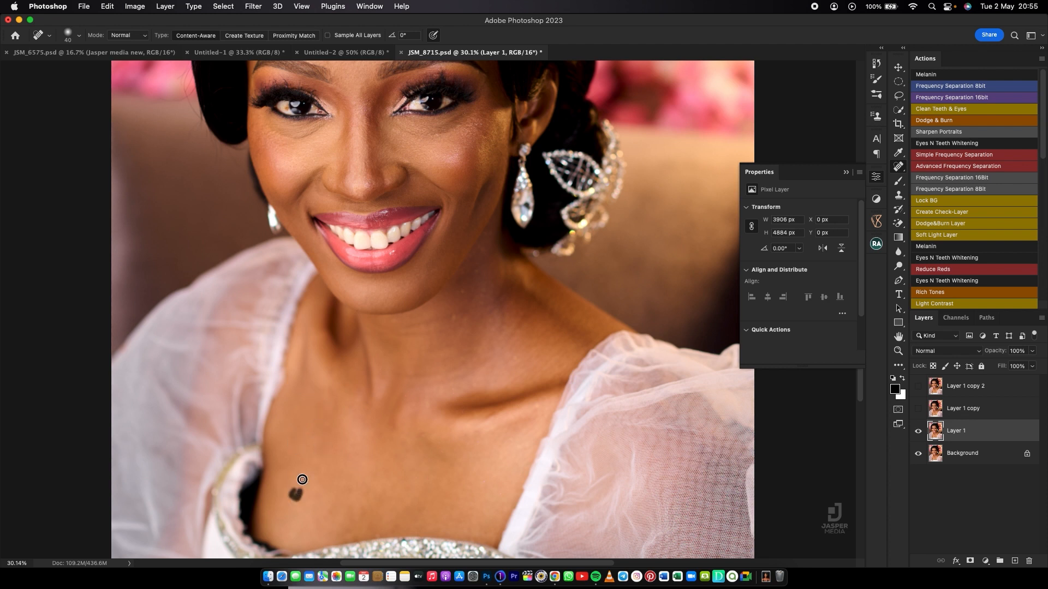
Heal the remaining blemishes and specks on the neck and around the collarbone.
{"action": "mouse_move", "coordinate": [456, 312]}
{"action": "left_mouse_down"}
{"action": "mouse_move", "coordinate": [465, 315]}
{"action": "mouse_move", "coordinate": [421, 324]}
{"action": "left_mouse_up"}
{"action": "mouse_move", "coordinate": [443, 320]}
{"action": "left_mouse_down"}
{"action": "mouse_move", "coordinate": [397, 333]}
{"action": "mouse_move", "coordinate": [431, 334]}
{"action": "left_mouse_up"}
{"action": "left_click_drag", "start_coordinate": [468, 300], "coordinate": [466, 323]}
{"action": "mouse_move", "coordinate": [406, 374]}
{"action": "left_mouse_down"}
{"action": "mouse_move", "coordinate": [453, 371]}
{"action": "mouse_move", "coordinate": [440, 372]}
{"action": "mouse_move", "coordinate": [443, 380]}
{"action": "mouse_move", "coordinate": [480, 367]}
{"action": "left_mouse_up"}
{"action": "left_click_drag", "start_coordinate": [522, 322], "coordinate": [505, 344]}
{"action": "left_click_drag", "start_coordinate": [488, 306], "coordinate": [458, 319]}
{"action": "mouse_move", "coordinate": [471, 375]}
{"action": "left_mouse_down"}
{"action": "mouse_move", "coordinate": [409, 387]}
{"action": "mouse_move", "coordinate": [429, 378]}
{"action": "left_mouse_up"}
Try to remove the creases under the image-left eye using an 80 px healing brush.
{"action": "left_click_drag", "start_coordinate": [334, 152], "coordinate": [375, 154]}
{"action": "left_click_drag", "start_coordinate": [355, 188], "coordinate": [427, 297]}
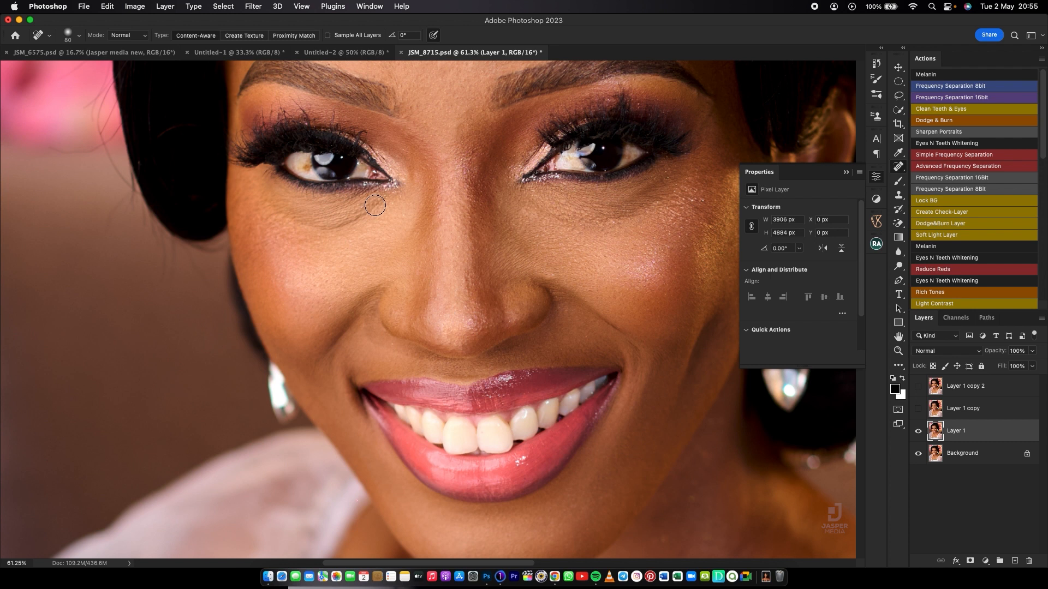
{"action": "mouse_move", "coordinate": [377, 203]}
{"action": "left_mouse_down"}
{"action": "mouse_move", "coordinate": [334, 226]}
{"action": "mouse_move", "coordinate": [273, 214]}
{"action": "left_mouse_up"}
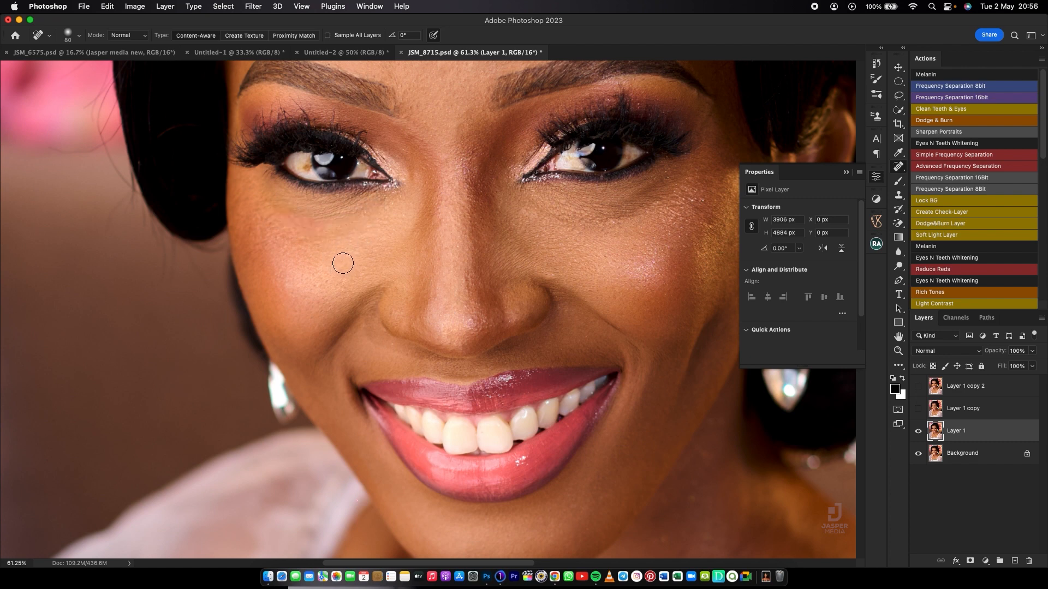
{"action": "left_click_drag", "start_coordinate": [309, 234], "coordinate": [347, 234]}
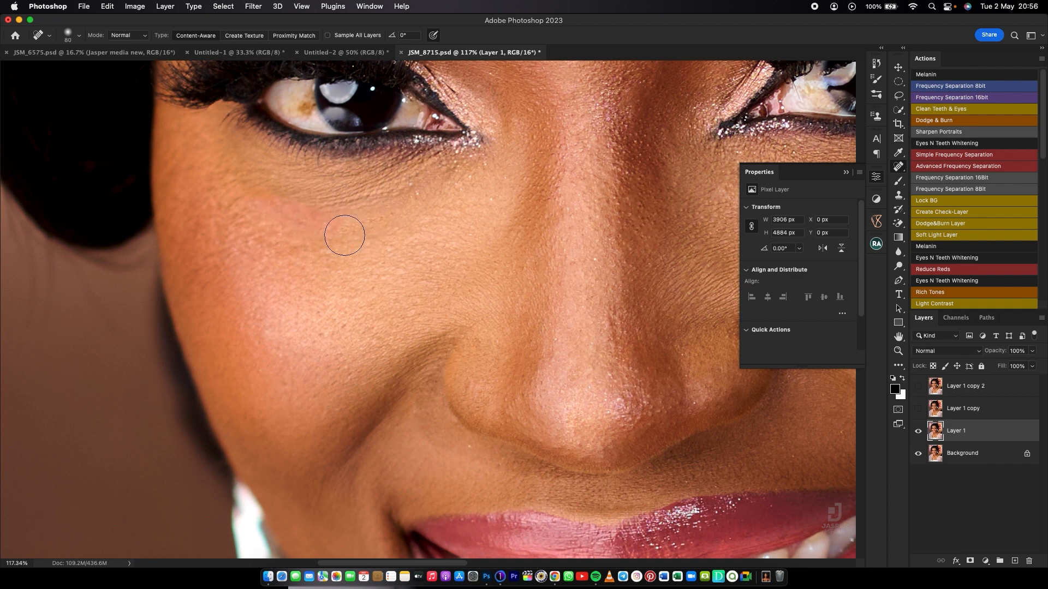
Try to clean up the under-eye and upper cheek skin, reducing the healing brush to 60 px, and undo the under-eye strokes.
{"action": "left_click", "coordinate": [340, 225]}
{"action": "left_click", "coordinate": [317, 222]}
{"action": "key", "text": "bracketleft"}
{"action": "mouse_move", "coordinate": [335, 230]}
{"action": "left_mouse_down"}
{"action": "mouse_move", "coordinate": [328, 218]}
{"action": "mouse_move", "coordinate": [270, 204]}
{"action": "left_mouse_up"}
{"action": "key", "text": "bracketleft"}
{"action": "left_click_drag", "start_coordinate": [328, 237], "coordinate": [281, 218]}
{"action": "left_click_drag", "start_coordinate": [341, 236], "coordinate": [290, 236]}
{"action": "key", "text": "super+z"}
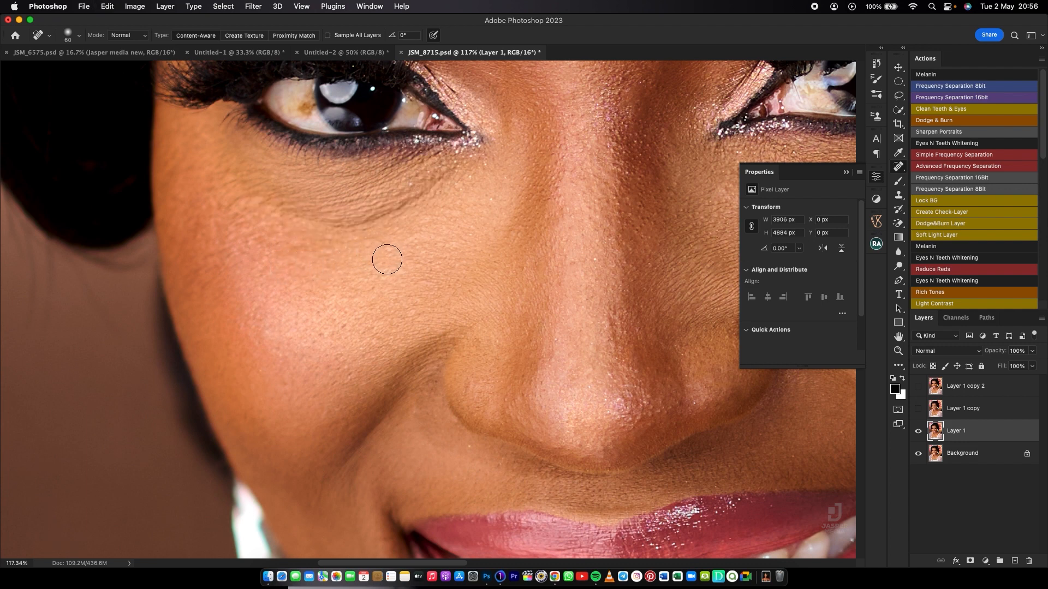
Reduce the healing brush to 35 px and remove the brown spot from the white of the image-left eye.
{"action": "scroll", "coordinate": [565, 246], "scroll_direction": "down", "scroll_amount": 3}
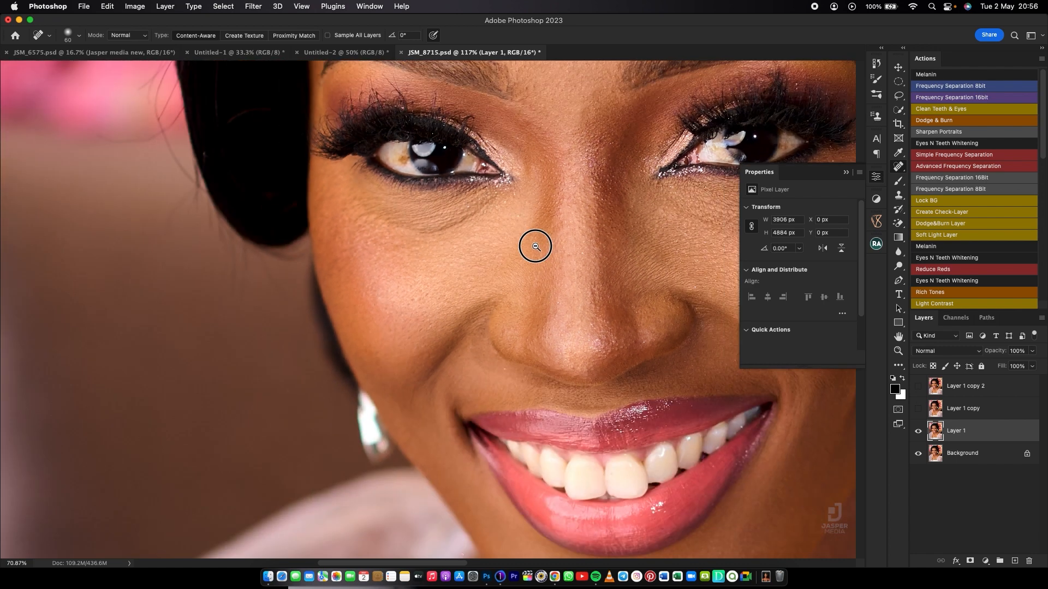
{"action": "scroll", "coordinate": [398, 157], "scroll_direction": "up", "scroll_amount": 3}
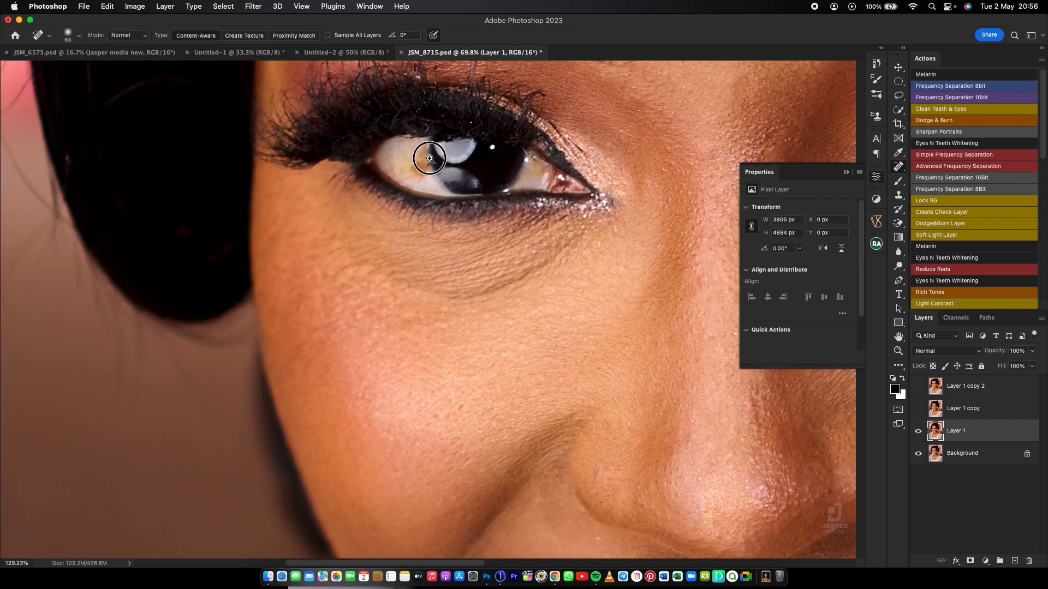
{"action": "key", "text": "bracketleft"}
{"action": "key", "text": "bracketleft"}
{"action": "key", "text": "bracketleft"}
{"action": "key", "text": "bracketleft"}
{"action": "key", "text": "bracketleft"}
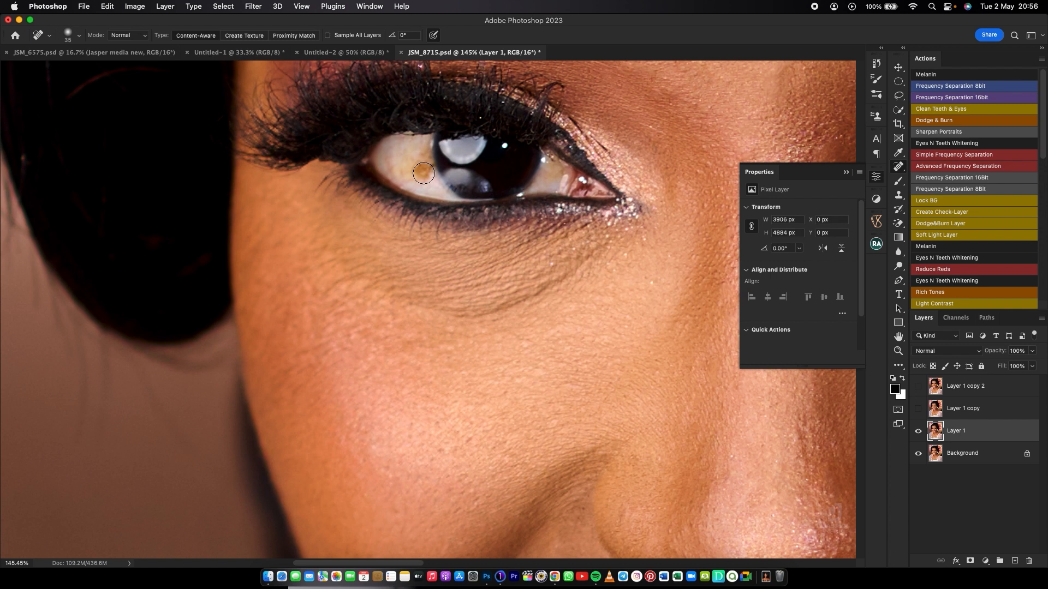
{"action": "left_click", "coordinate": [419, 171]}
{"action": "left_click", "coordinate": [425, 179]}
{"action": "left_click", "coordinate": [423, 172]}
{"action": "left_click", "coordinate": [418, 170]}
{"action": "left_click", "coordinate": [429, 170]}
Clean the remaining discoloured patches in the outer white of the image-left eye with a 25 px healing brush.
{"action": "left_click", "coordinate": [419, 184]}
{"action": "left_click", "coordinate": [402, 173]}
{"action": "left_click", "coordinate": [391, 165]}
{"action": "left_click_drag", "start_coordinate": [614, 158], "coordinate": [588, 131]}
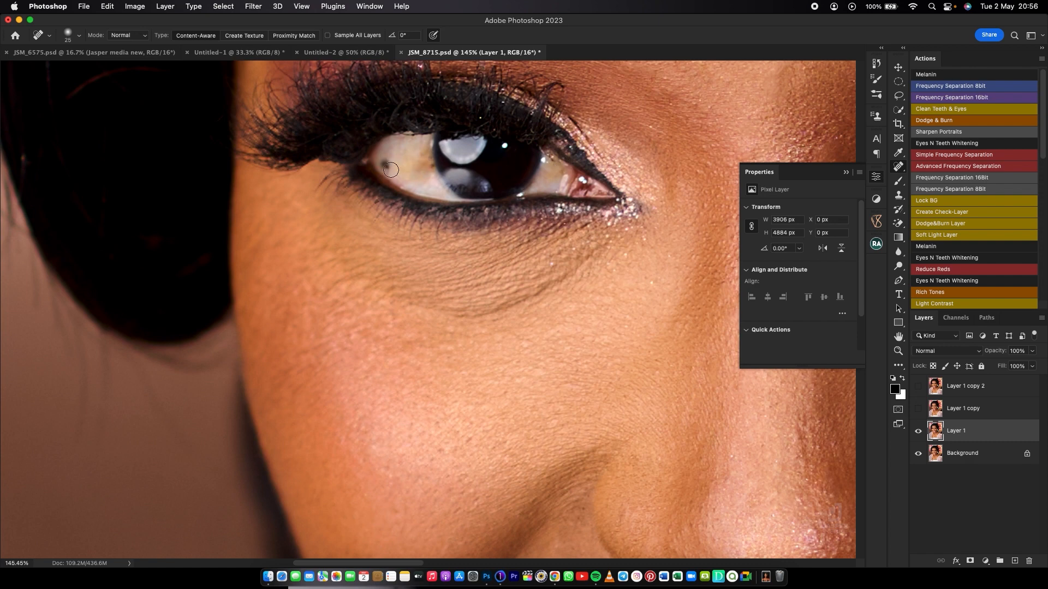
Enlarge the healing brush to 80 px and heal the lace edge along the centre and image-left side of the hairline.
{"action": "scroll", "coordinate": [540, 270], "scroll_direction": "right", "scroll_amount": 10}
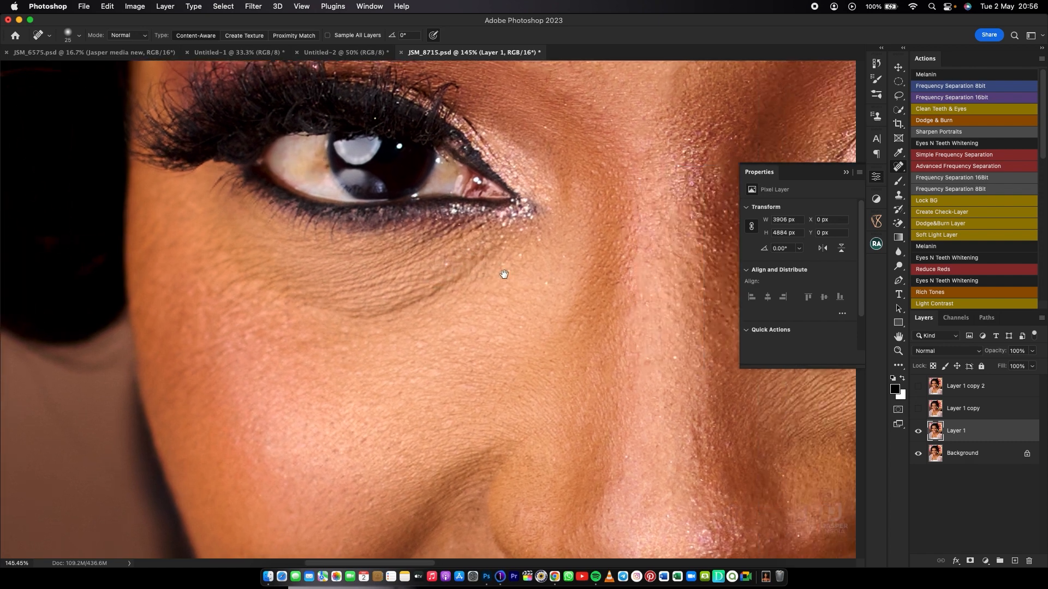
{"action": "scroll", "coordinate": [531, 276], "scroll_direction": "right", "scroll_amount": 5}
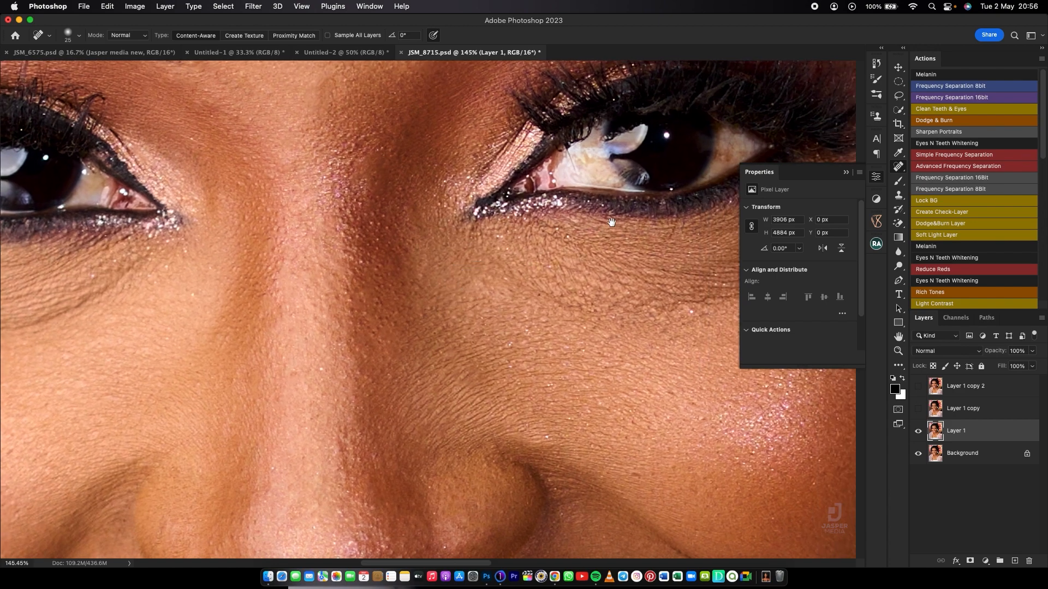
{"action": "scroll", "coordinate": [555, 229], "scroll_direction": "right", "scroll_amount": 5}
{"action": "scroll", "coordinate": [566, 240], "scroll_direction": "down", "scroll_amount": 5}
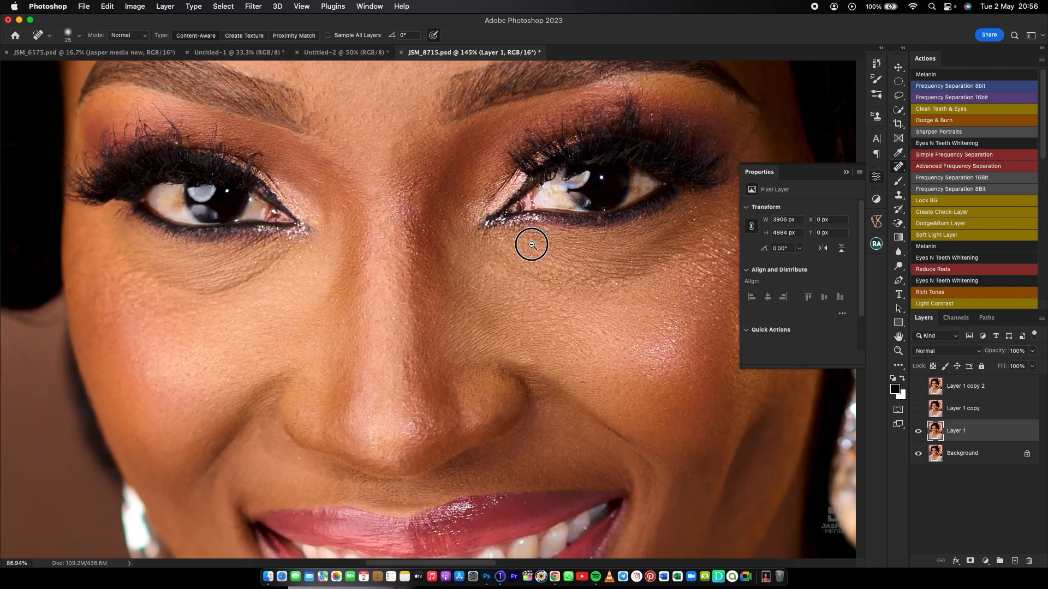
{"action": "scroll", "coordinate": [544, 256], "scroll_direction": "down", "scroll_amount": 5}
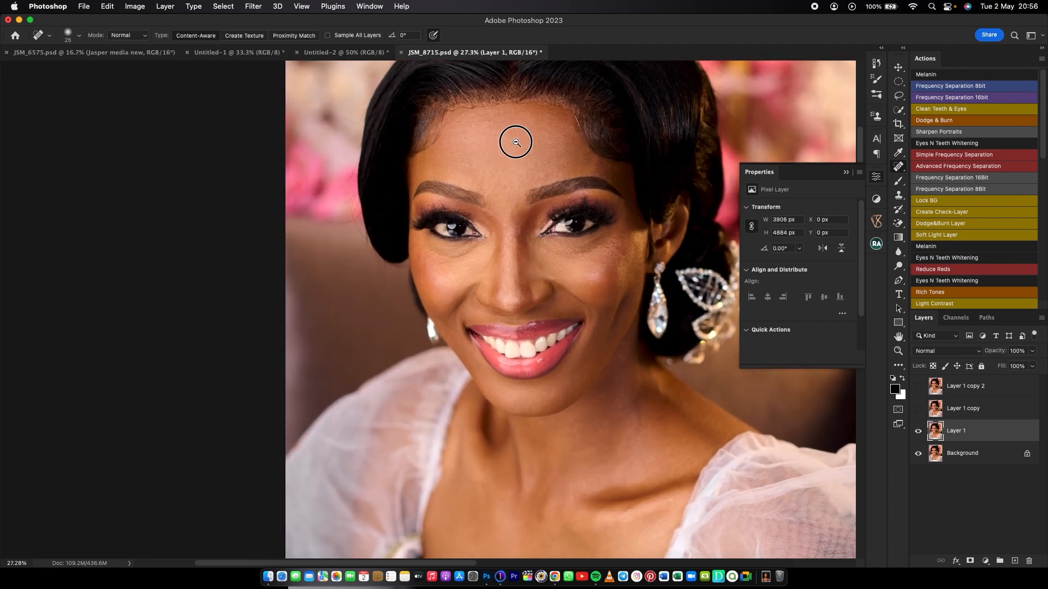
{"action": "scroll", "coordinate": [528, 148], "scroll_direction": "up", "scroll_amount": 5}
{"action": "left_click_drag", "start_coordinate": [528, 151], "coordinate": [541, 278]}
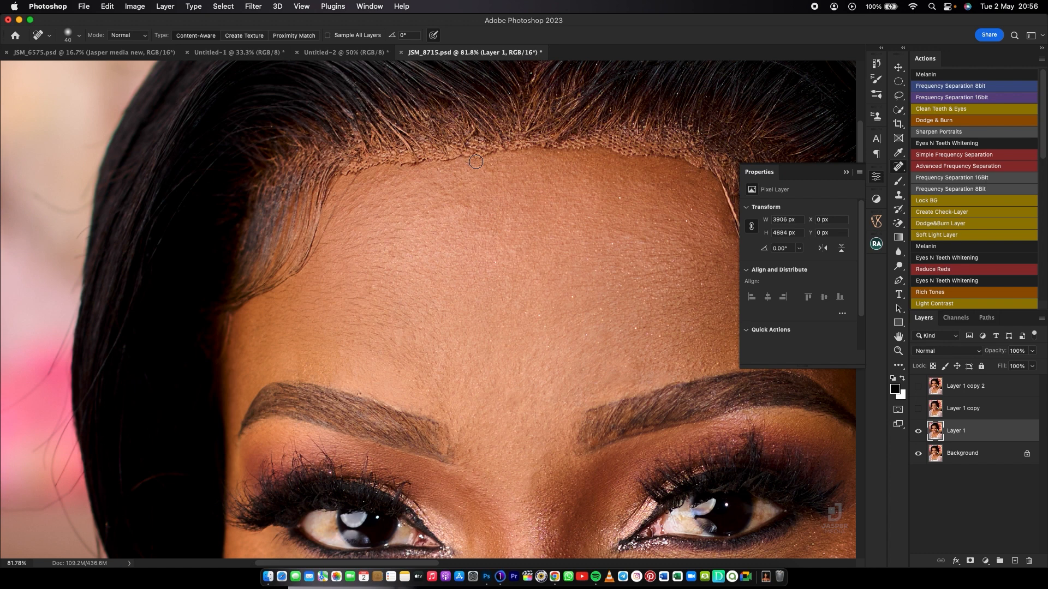
{"action": "key", "text": "bracketright"}
{"action": "key", "text": "bracketright"}
{"action": "key", "text": "bracketright"}
{"action": "key", "text": "bracketright"}
{"action": "key", "text": "bracketright"}
{"action": "left_click_drag", "start_coordinate": [523, 153], "coordinate": [340, 173]}
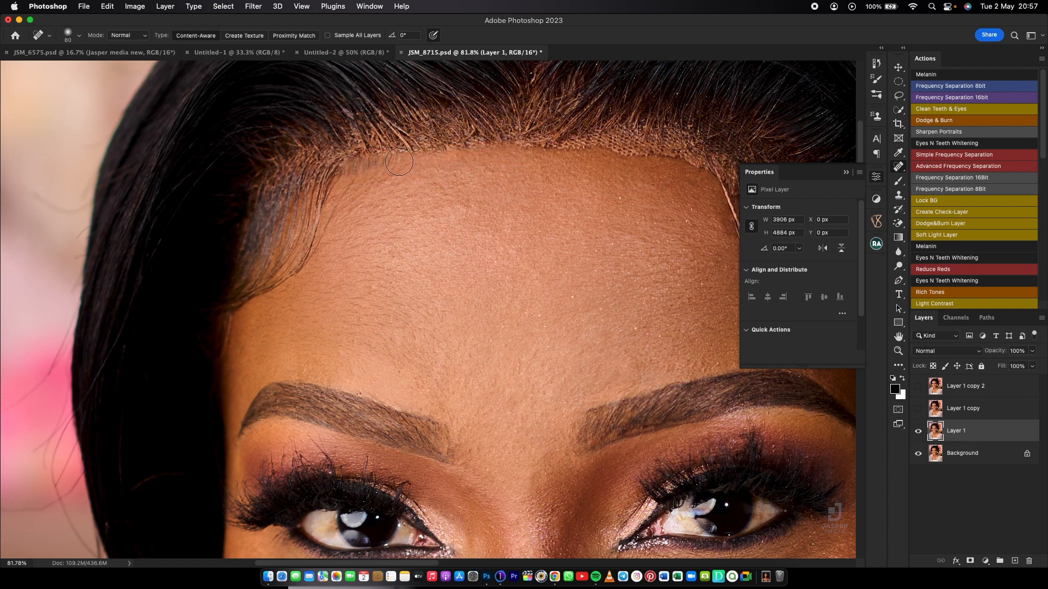
Clean up the leftover lace marks at the image-left hairline corner and heal the hairline's image-right half.
{"action": "mouse_move", "coordinate": [399, 165]}
{"action": "left_mouse_down"}
{"action": "mouse_move", "coordinate": [374, 166]}
{"action": "mouse_move", "coordinate": [352, 185]}
{"action": "mouse_move", "coordinate": [344, 175]}
{"action": "mouse_move", "coordinate": [370, 170]}
{"action": "mouse_move", "coordinate": [350, 196]}
{"action": "left_mouse_up"}
{"action": "mouse_move", "coordinate": [367, 154]}
{"action": "left_mouse_down"}
{"action": "mouse_move", "coordinate": [356, 206]}
{"action": "mouse_move", "coordinate": [362, 178]}
{"action": "mouse_move", "coordinate": [374, 173]}
{"action": "mouse_move", "coordinate": [367, 178]}
{"action": "left_mouse_up"}
{"action": "left_click", "coordinate": [366, 169]}
{"action": "left_click", "coordinate": [367, 169]}
{"action": "left_click", "coordinate": [363, 171]}
{"action": "left_click", "coordinate": [443, 155]}
{"action": "mouse_move", "coordinate": [538, 145]}
{"action": "left_mouse_down"}
{"action": "mouse_move", "coordinate": [703, 167]}
{"action": "mouse_move", "coordinate": [710, 178]}
{"action": "left_mouse_up"}
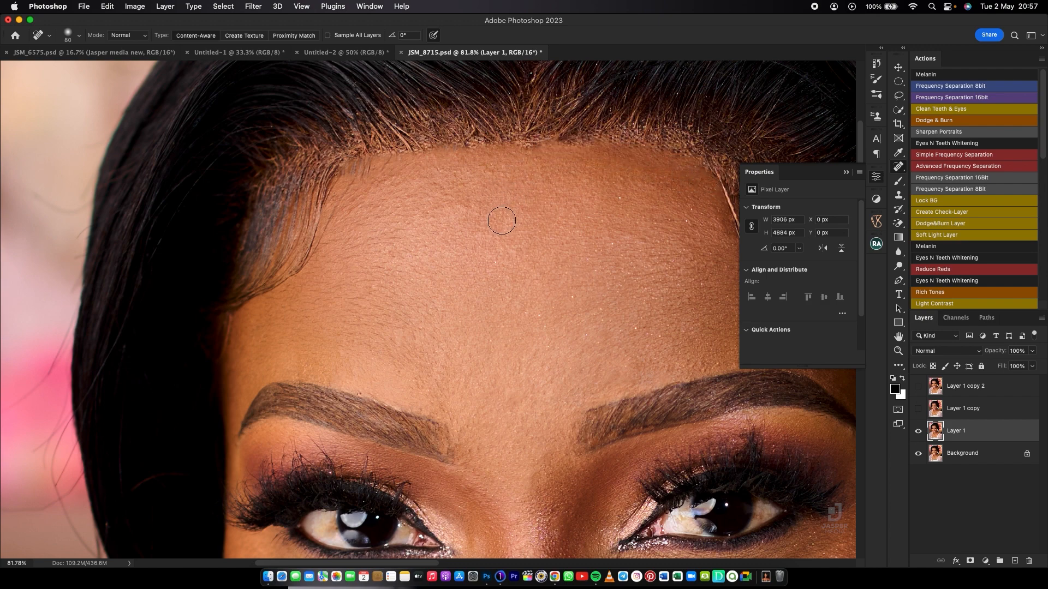
Compare the whole portrait before and after the retouching by toggling the visibility of Layer 1.
{"action": "key", "text": "super+0"}
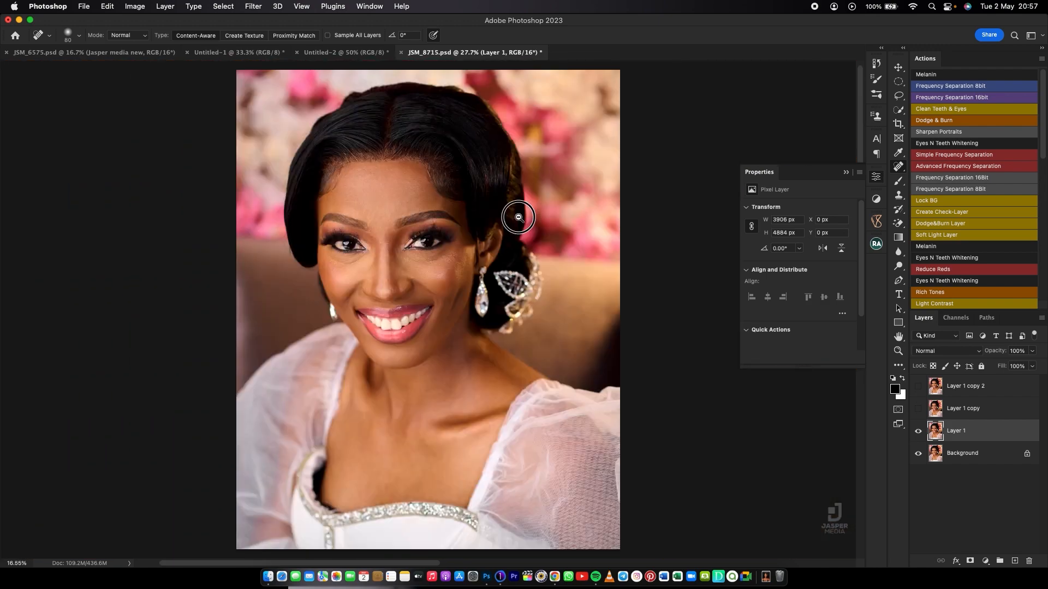
{"action": "left_click", "coordinate": [461, 239], "text": "super"}
{"action": "left_click", "coordinate": [407, 264], "text": "alt"}
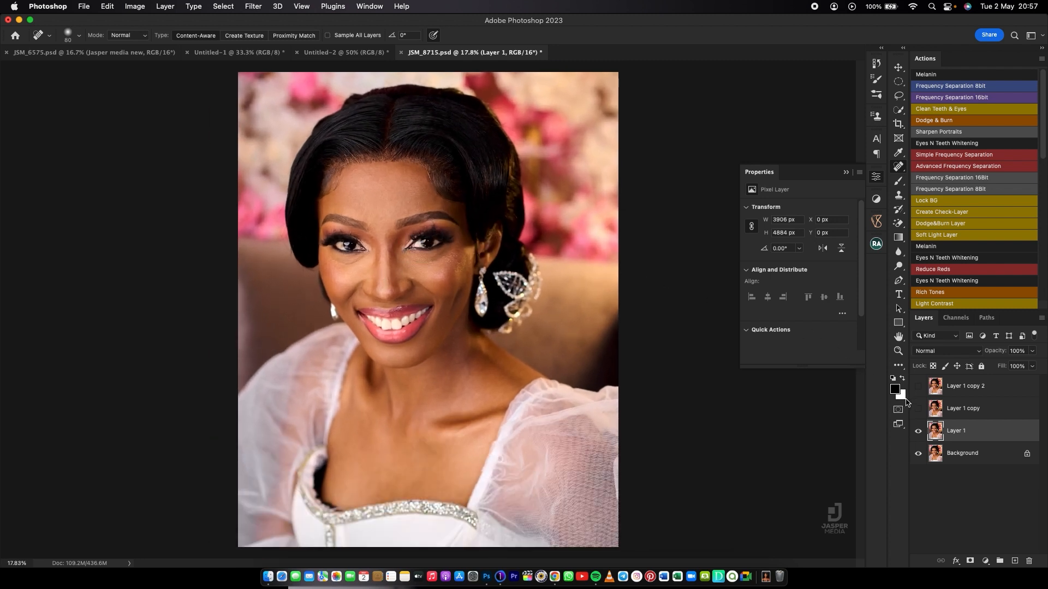
{"action": "left_click", "coordinate": [918, 431]}
{"action": "left_click", "coordinate": [922, 432]}
{"action": "left_click", "coordinate": [924, 431]}
{"action": "left_click", "coordinate": [923, 430]}
{"action": "left_click", "coordinate": [919, 429]}
Compare the face in close-up with and without the Layer 1 retouching.
{"action": "mouse_move", "coordinate": [405, 315]}
{"action": "left_mouse_down"}
{"action": "mouse_move", "coordinate": [457, 304]}
{"action": "mouse_move", "coordinate": [481, 449]}
{"action": "left_mouse_up"}
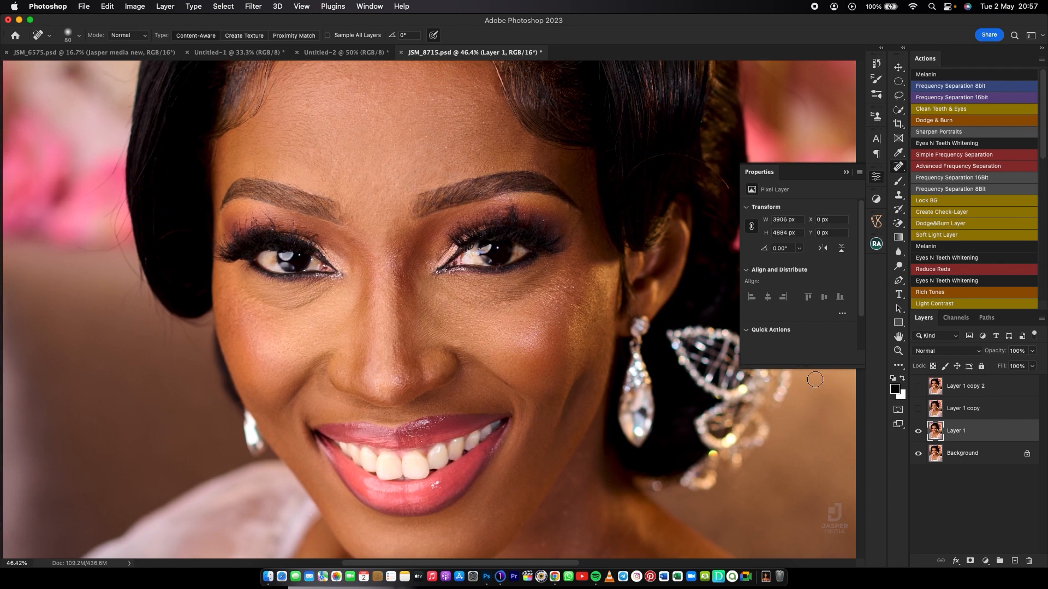
{"action": "left_click", "coordinate": [918, 431]}
{"action": "left_click", "coordinate": [920, 431]}
{"action": "left_click", "coordinate": [919, 431]}
{"action": "left_click", "coordinate": [918, 430]}
Hide Layer 1, make Layer 1 copy the visible working layer, and switch to the Healing Brush tool.
{"action": "left_click", "coordinate": [918, 430]}
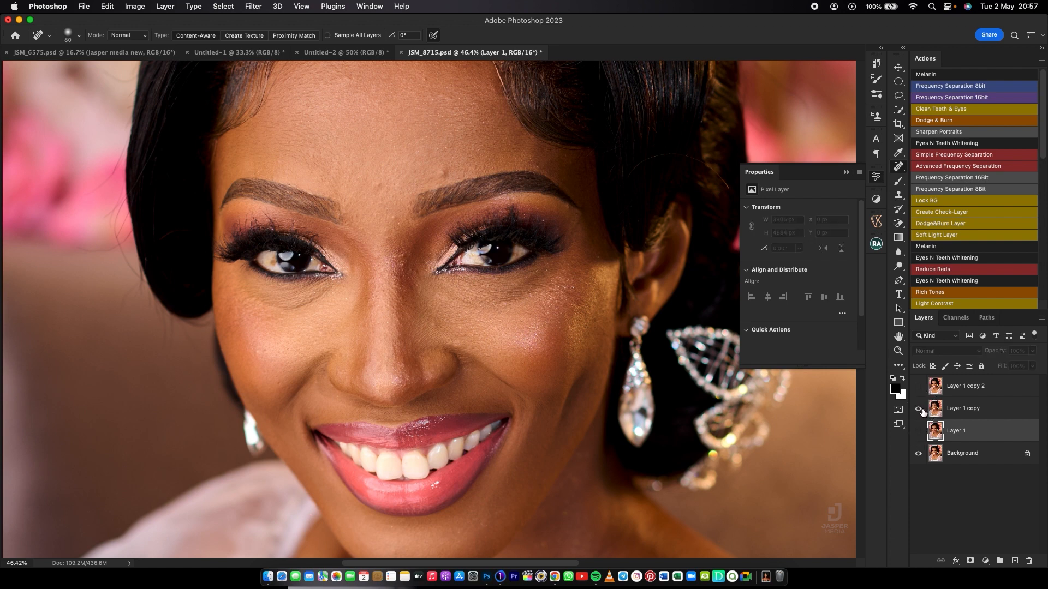
{"action": "left_click", "coordinate": [973, 410]}
{"action": "left_click", "coordinate": [898, 167]}
{"action": "left_click_drag", "start_coordinate": [896, 168], "coordinate": [925, 179]}
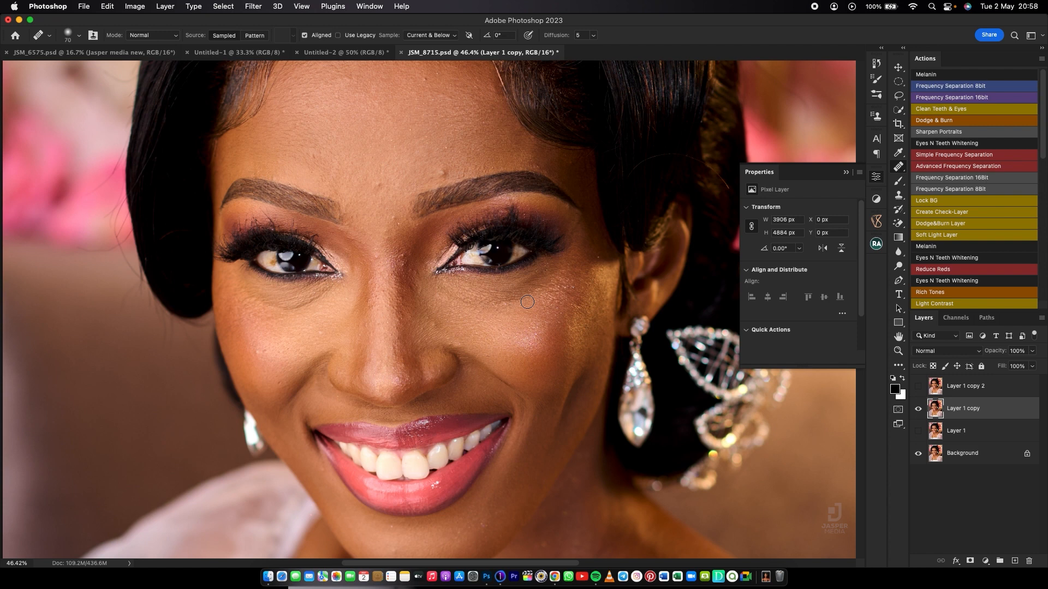
Rename Layer 1 as "Spot healing", move it to the top of the layer stack, and reselect Layer 1 copy.
{"action": "double_click", "coordinate": [956, 431]}
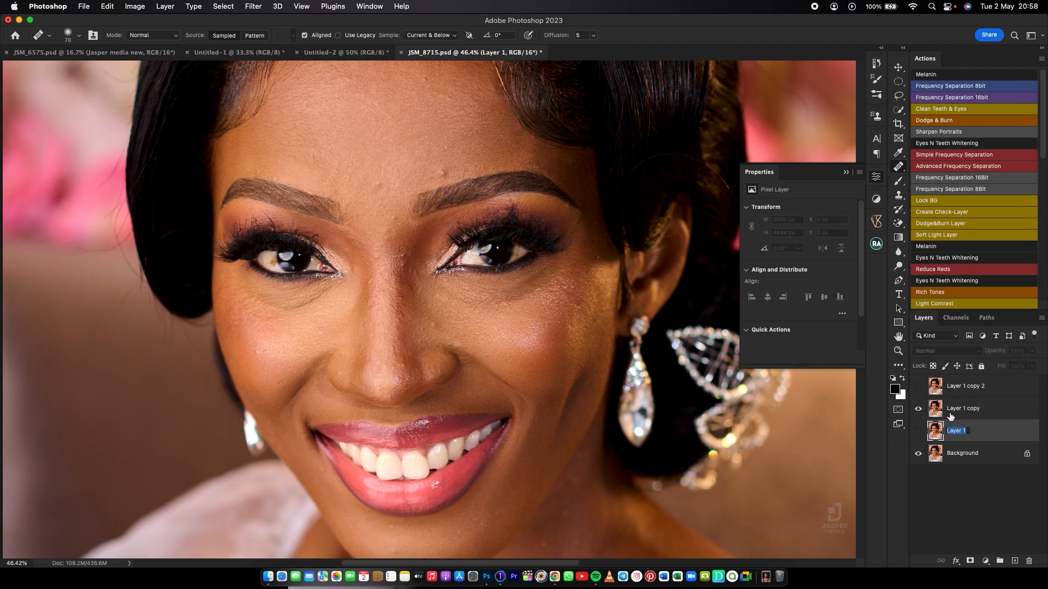
{"action": "type", "text": "Sp"}
{"action": "type", "text": "ot healing"}
{"action": "key", "text": "Return"}
{"action": "left_click_drag", "start_coordinate": [1014, 437], "coordinate": [1008, 384]}
{"action": "left_click", "coordinate": [983, 441]}
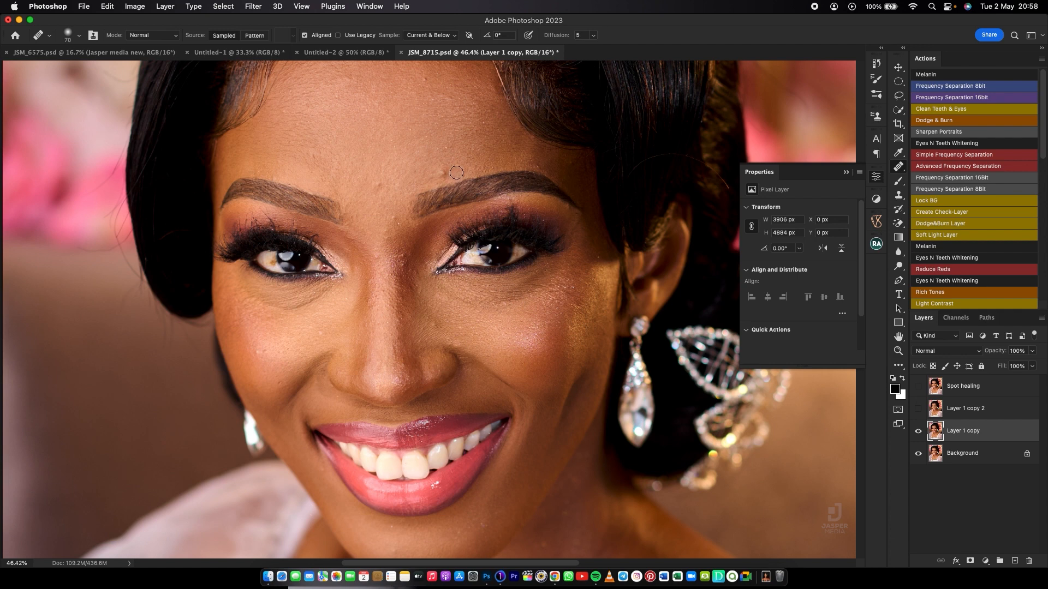
Sample clean skin above the image-right eyebrow and heal the bump beside it with a 60 px brush.
{"action": "scroll", "coordinate": [452, 173], "scroll_direction": "up", "scroll_amount": 1}
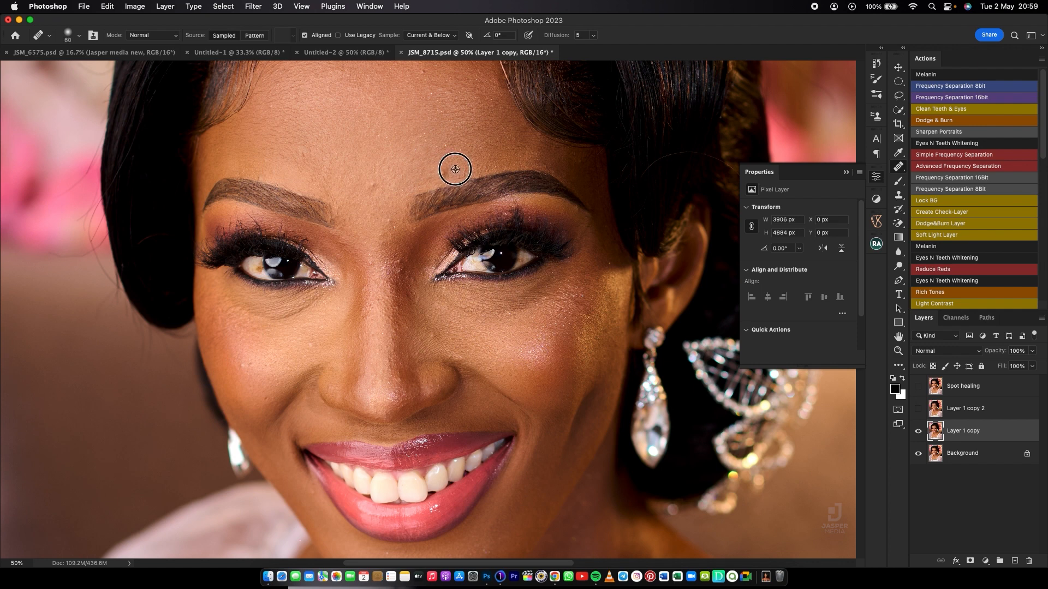
{"action": "left_click", "coordinate": [454, 170], "text": "alt"}
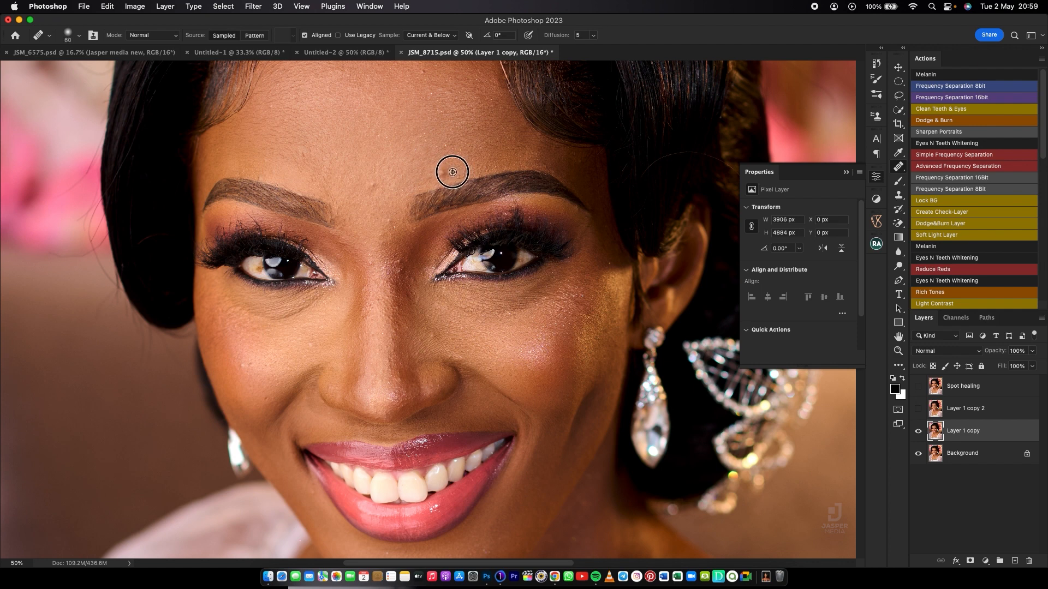
{"action": "left_click", "coordinate": [445, 173]}
Heal the upper forehead spots from nearby sampled skin with Aligned turned off, and turn Aligned back on.
{"action": "left_click", "coordinate": [305, 36]}
{"action": "left_click", "coordinate": [423, 82], "text": "alt"}
{"action": "left_click", "coordinate": [424, 73]}
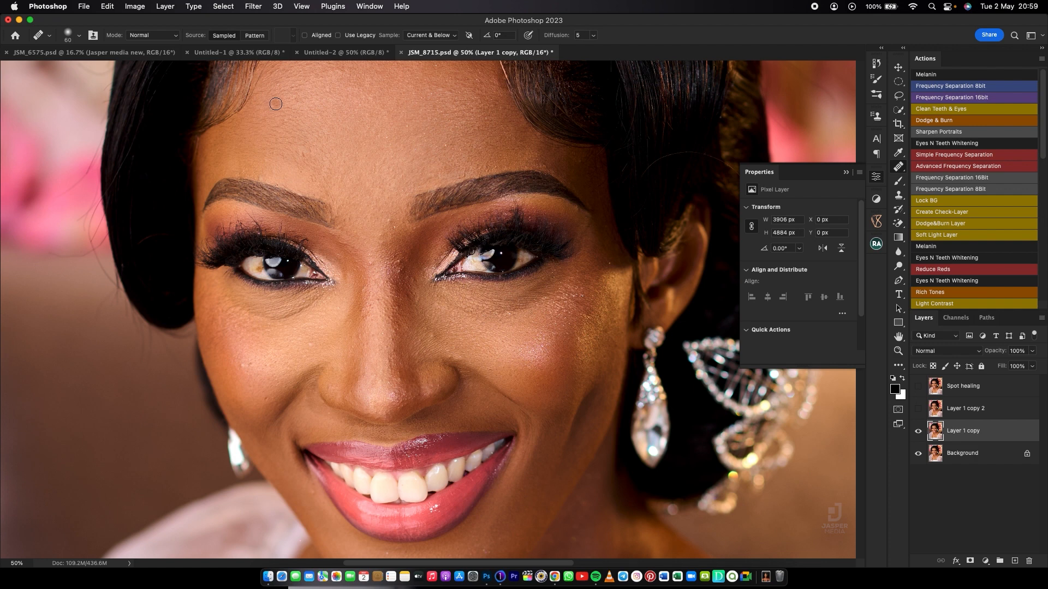
{"action": "left_click", "coordinate": [304, 36]}
Heal the specks along the bridge of the nose with a 45 px brush, sampling the skin beside them.
{"action": "scroll", "coordinate": [382, 220], "scroll_direction": "up", "scroll_amount": 3}
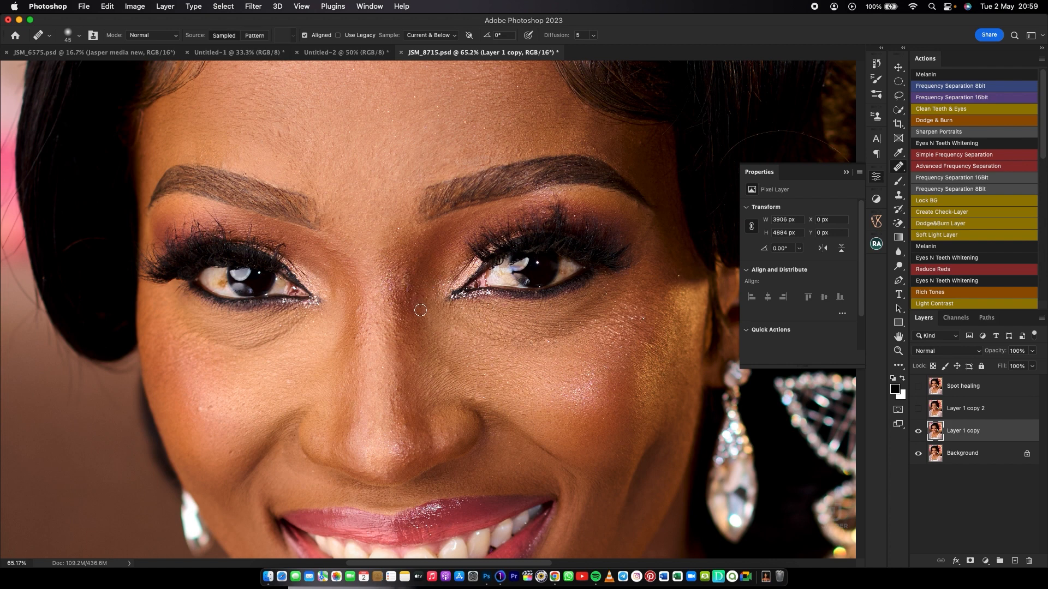
{"action": "left_click", "coordinate": [370, 340], "text": "alt"}
{"action": "mouse_move", "coordinate": [377, 339]}
{"action": "left_mouse_down"}
{"action": "mouse_move", "coordinate": [377, 322]}
{"action": "mouse_move", "coordinate": [375, 377]}
{"action": "left_mouse_up"}
{"action": "left_click", "coordinate": [381, 346], "text": "alt"}
{"action": "left_click", "coordinate": [373, 380], "text": "alt"}
Heal the blemishes across the image-left cheek using clean skin sampled from the cheek.
{"action": "left_click", "coordinate": [319, 392], "text": "alt"}
{"action": "left_click_drag", "start_coordinate": [302, 388], "coordinate": [287, 384]}
{"action": "mouse_move", "coordinate": [211, 413]}
{"action": "left_mouse_down"}
{"action": "mouse_move", "coordinate": [196, 412]}
{"action": "mouse_move", "coordinate": [203, 417]}
{"action": "left_mouse_up"}
{"action": "left_click", "coordinate": [213, 449], "text": "alt"}
{"action": "left_click", "coordinate": [231, 453]}
Heal the side of the nose and the skin below the inner corner of the image-left eye.
{"action": "left_click", "coordinate": [350, 353], "text": "alt"}
{"action": "left_click", "coordinate": [356, 334]}
{"action": "left_click", "coordinate": [336, 316], "text": "alt"}
{"action": "left_click_drag", "start_coordinate": [336, 296], "coordinate": [337, 309]}
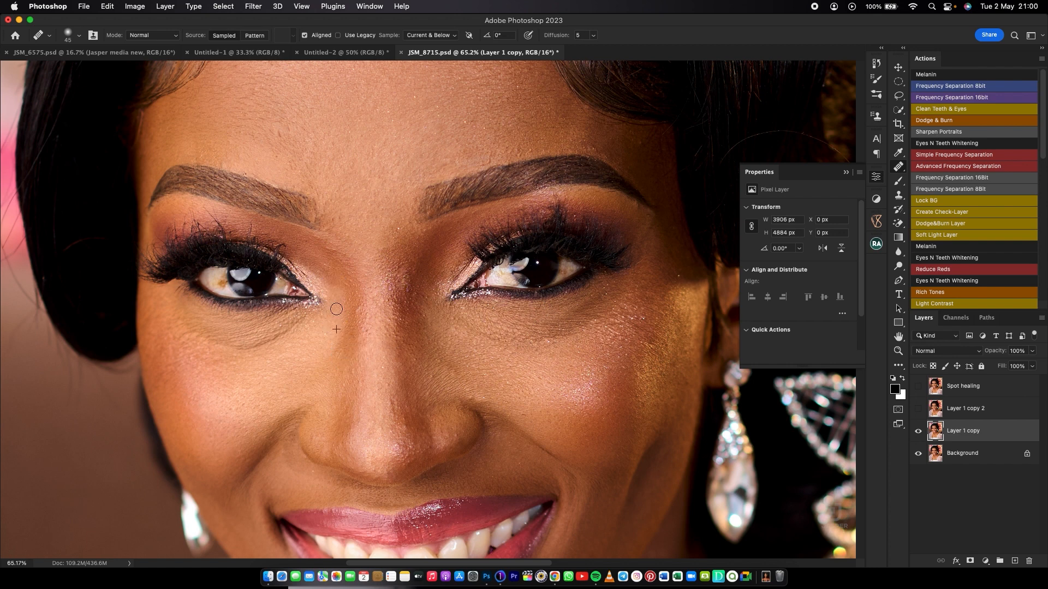
Sample clean skin on the nose bridge and nose tip to touch up the remaining specks down to the chin.
{"action": "left_click", "coordinate": [414, 295], "text": "alt"}
{"action": "left_click", "coordinate": [395, 312], "text": "alt"}
{"action": "left_click_drag", "start_coordinate": [484, 203], "coordinate": [460, 262]}
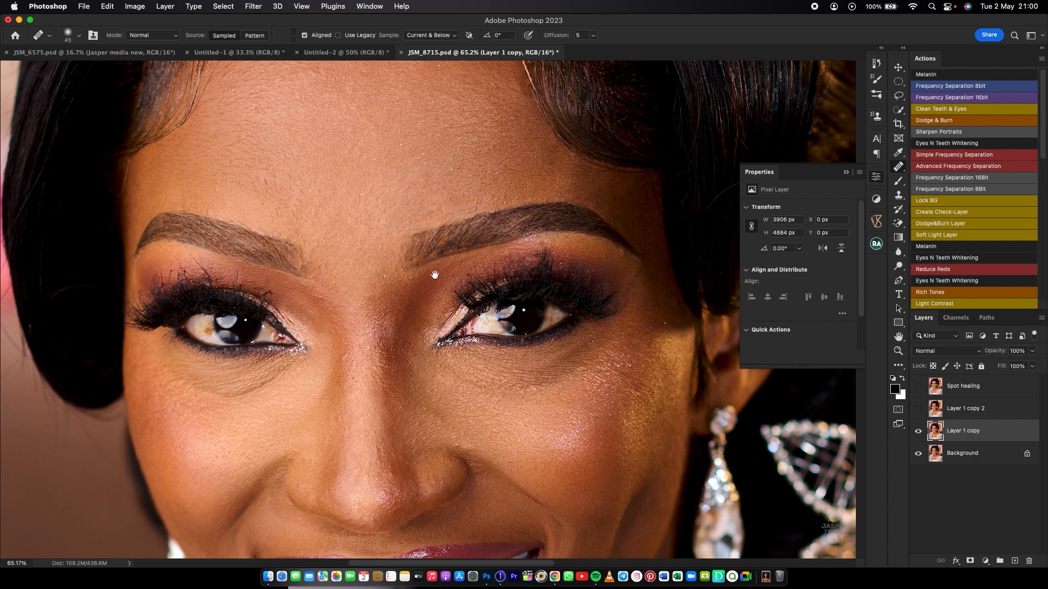
{"action": "scroll", "coordinate": [435, 274], "scroll_direction": "down", "scroll_amount": 10}
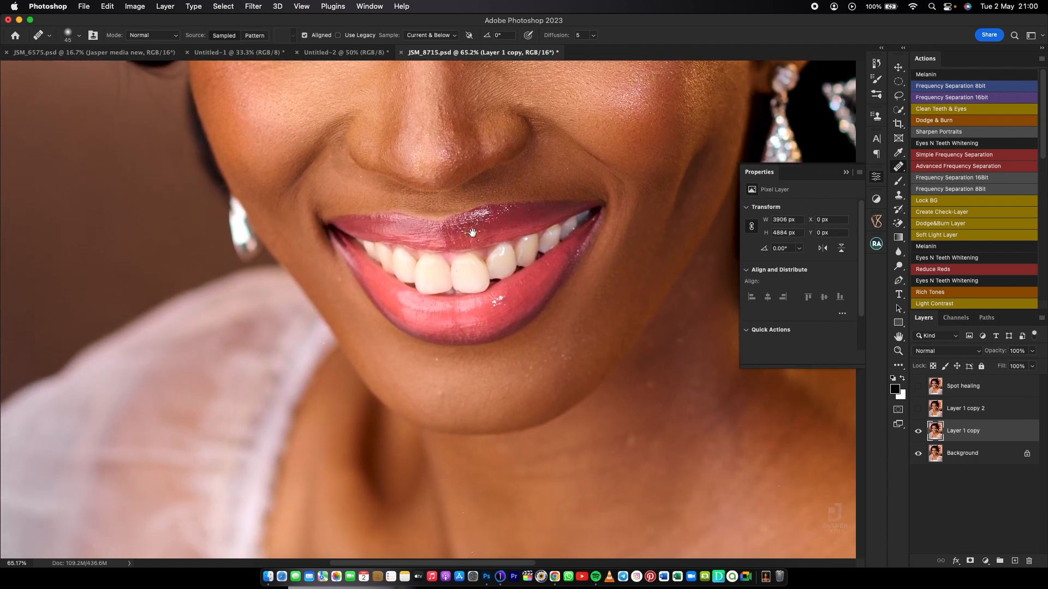
{"action": "left_click_drag", "start_coordinate": [472, 233], "coordinate": [461, 297]}
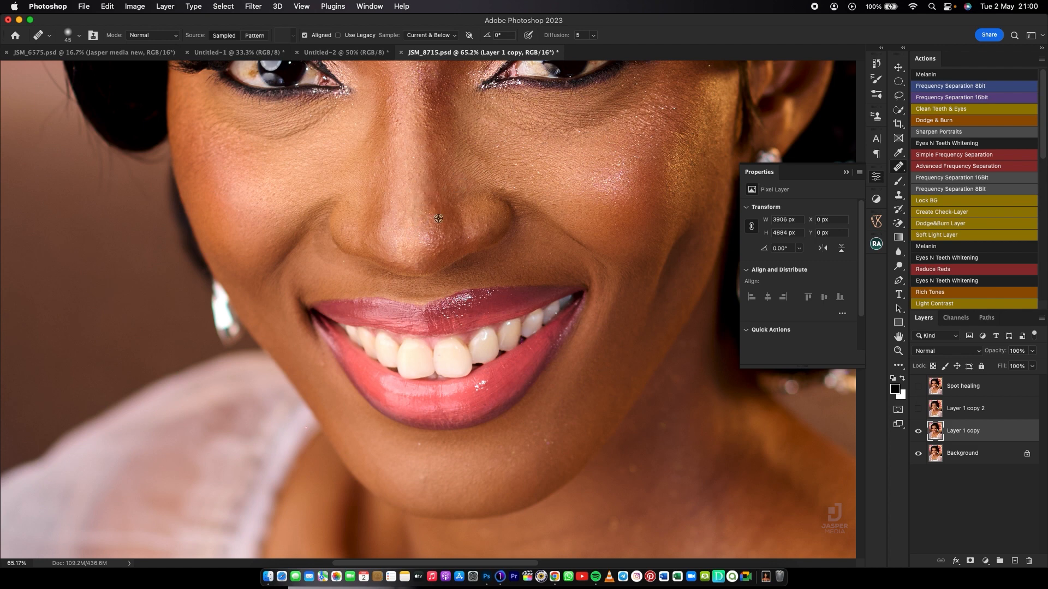
{"action": "left_click", "coordinate": [434, 256], "text": "alt"}
{"action": "scroll", "coordinate": [453, 386], "scroll_direction": "down", "scroll_amount": 4}
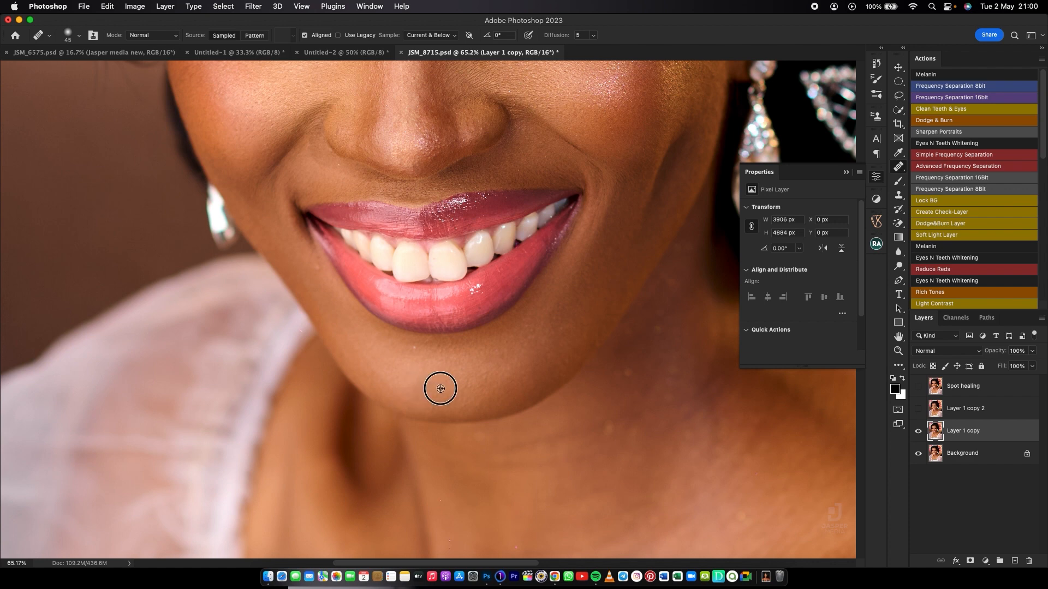
Enlarge the healing brush to 90 px and smooth the creases under the image-left eye using sampled cheek skin.
{"action": "scroll", "coordinate": [480, 336], "scroll_direction": "up", "scroll_amount": 8}
{"action": "scroll", "coordinate": [480, 336], "scroll_direction": "left", "scroll_amount": 4}
{"action": "scroll", "coordinate": [481, 336], "scroll_direction": "up", "scroll_amount": 2}
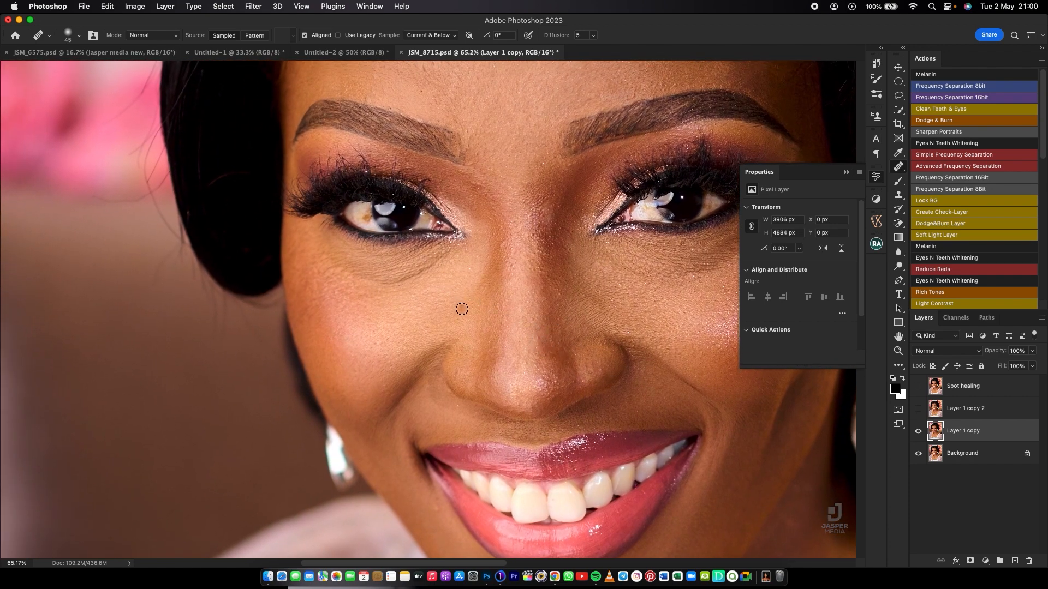
{"action": "key", "text": "bracketright"}
{"action": "key", "text": "bracketright"}
{"action": "key", "text": "bracketright"}
{"action": "key", "text": "bracketright"}
{"action": "left_click", "coordinate": [426, 307]}
{"action": "left_click", "coordinate": [445, 273], "text": "alt"}
{"action": "left_click", "coordinate": [450, 255]}
{"action": "mouse_move", "coordinate": [449, 255]}
{"action": "left_mouse_down"}
{"action": "mouse_move", "coordinate": [405, 280]}
{"action": "mouse_move", "coordinate": [367, 278]}
{"action": "left_mouse_up"}
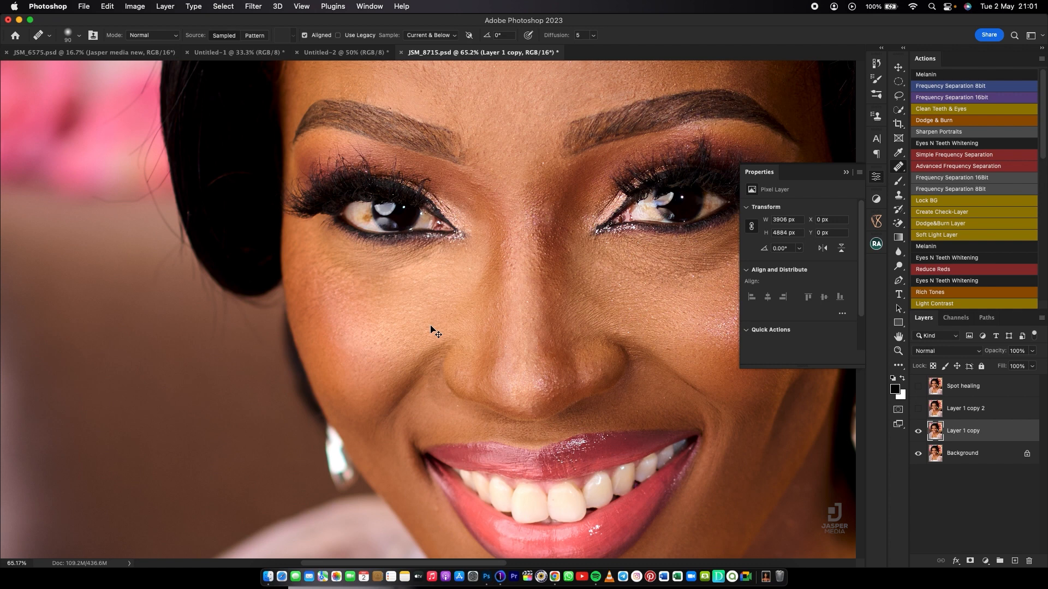
Reduce the brush to 60 px and heal the outer under-eye area of the image-left eye from skin sampled just below.
{"action": "key", "text": "bracketleft"}
{"action": "key", "text": "bracketleft"}
{"action": "left_click_drag", "start_coordinate": [380, 281], "coordinate": [369, 284]}
{"action": "left_click", "coordinate": [393, 290], "text": "alt"}
{"action": "left_click", "coordinate": [380, 284]}
{"action": "left_click", "coordinate": [348, 284], "text": "alt"}
{"action": "left_click_drag", "start_coordinate": [364, 276], "coordinate": [349, 269]}
{"action": "left_click", "coordinate": [350, 289], "text": "alt"}
{"action": "left_click", "coordinate": [364, 276]}
{"action": "left_click", "coordinate": [356, 297], "text": "alt"}
{"action": "left_click", "coordinate": [368, 282]}
{"action": "left_click", "coordinate": [378, 283]}
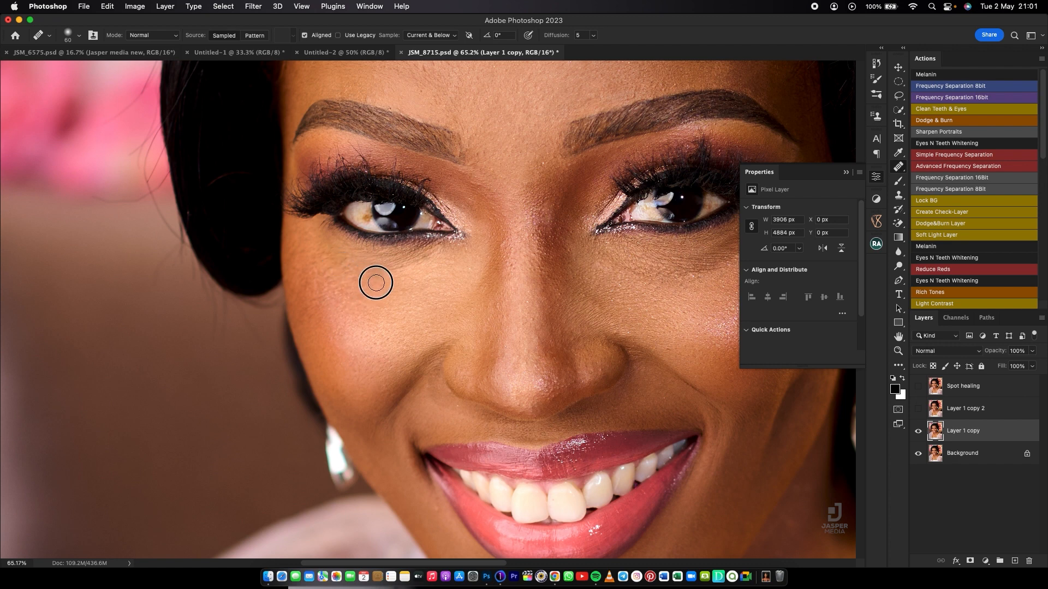
Blend the middle of the image-left under-eye area with skin sampled from the upper cheek.
{"action": "left_click", "coordinate": [394, 284], "text": "alt"}
{"action": "left_click_drag", "start_coordinate": [390, 274], "coordinate": [410, 273]}
{"action": "left_click", "coordinate": [402, 272]}
{"action": "left_click", "coordinate": [431, 258], "text": "alt"}
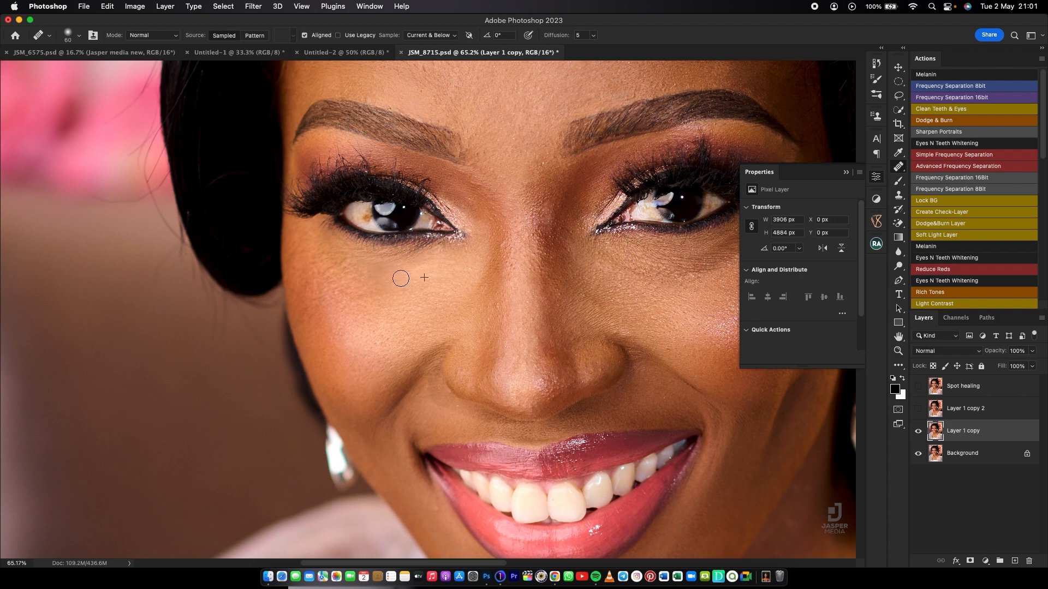
{"action": "left_click", "coordinate": [387, 304], "text": "alt"}
Enlarge the healing brush to 90 px and smooth the inner and middle creases under the image-right eye.
{"action": "scroll", "coordinate": [555, 297], "scroll_direction": "right", "scroll_amount": 6}
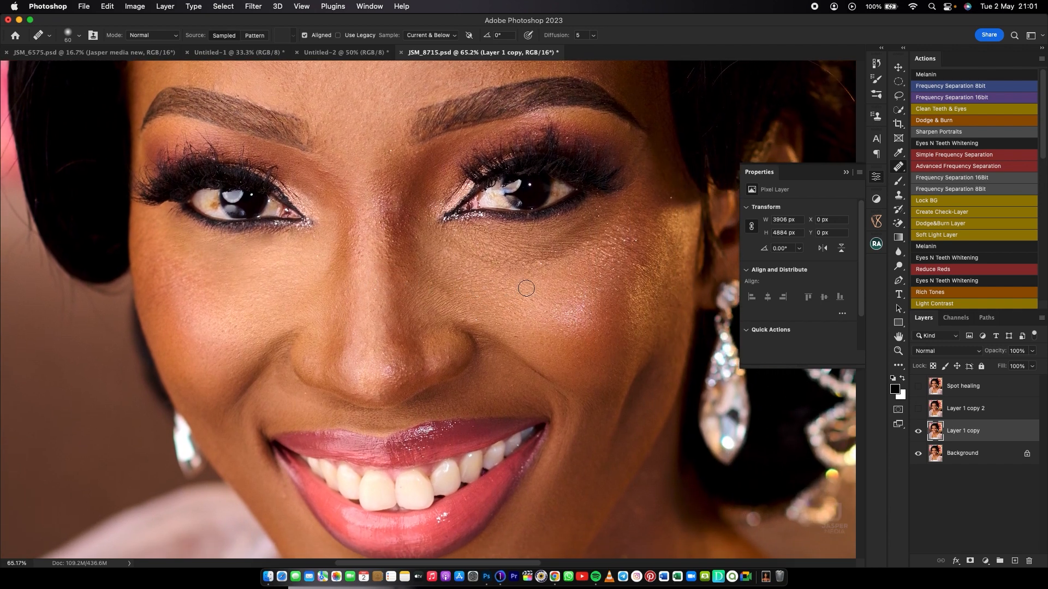
{"action": "key", "text": "bracketright"}
{"action": "key", "text": "bracketright"}
{"action": "key", "text": "bracketright"}
{"action": "left_click", "coordinate": [471, 249]}
{"action": "left_click", "coordinate": [499, 273]}
{"action": "left_click", "coordinate": [506, 255]}
{"action": "left_click", "coordinate": [529, 256]}
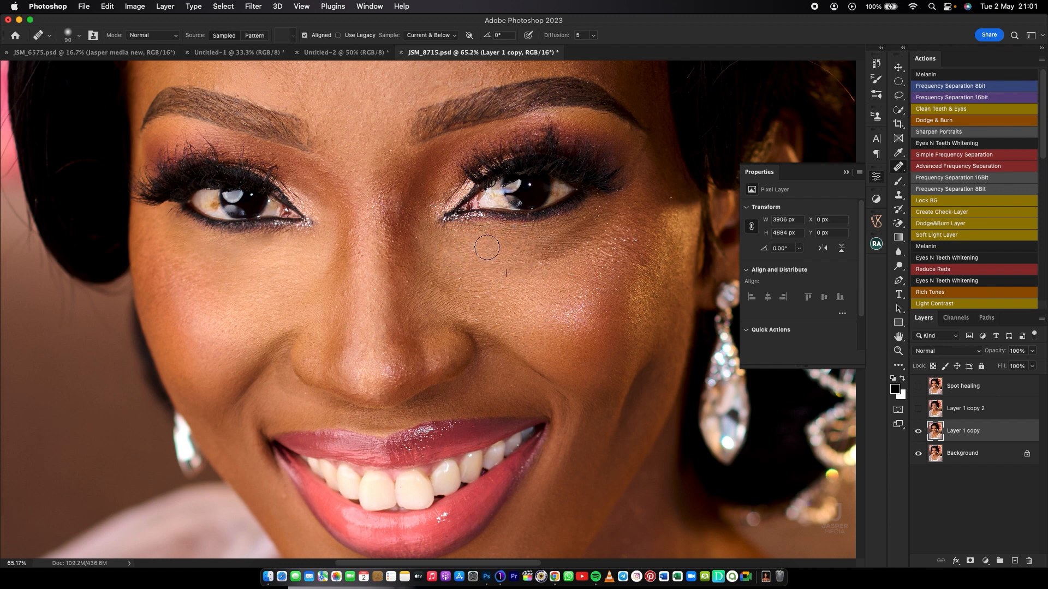
Heal the outer creases under the image-right eye and blend them with skin sampled from the upper cheek.
{"action": "left_click", "coordinate": [544, 257], "text": "alt"}
{"action": "mouse_move", "coordinate": [556, 236]}
{"action": "left_mouse_down"}
{"action": "mouse_move", "coordinate": [551, 253]}
{"action": "mouse_move", "coordinate": [570, 245]}
{"action": "mouse_move", "coordinate": [545, 248]}
{"action": "left_mouse_up"}
{"action": "left_click", "coordinate": [578, 250]}
{"action": "left_click", "coordinate": [548, 264], "text": "alt"}
{"action": "left_click", "coordinate": [523, 261]}
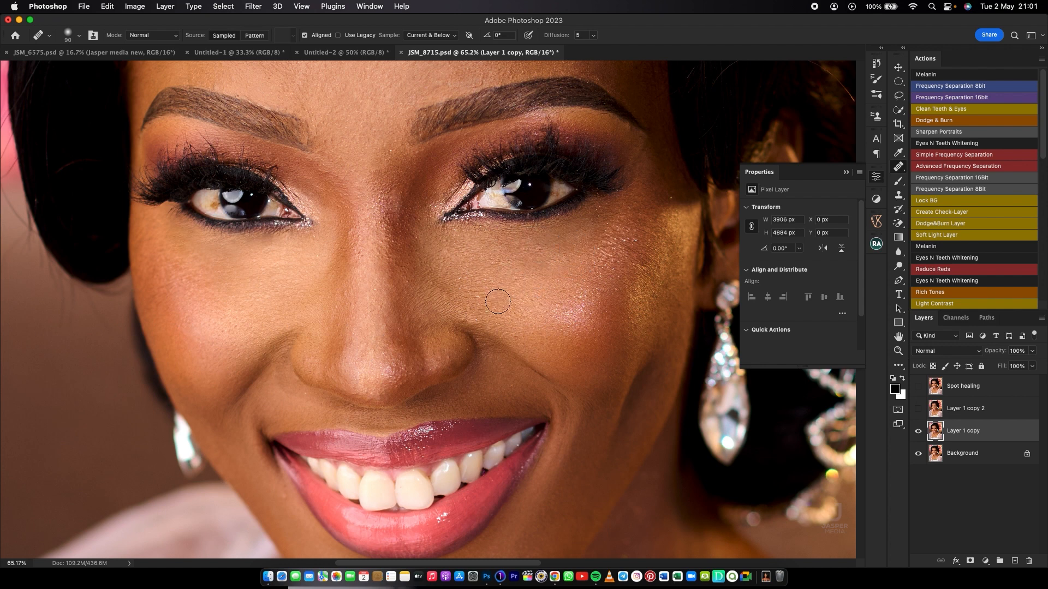
Heal the image-left part of the hairline edge with skin sampled just below it on the forehead.
{"action": "scroll", "coordinate": [496, 275], "scroll_direction": "up", "scroll_amount": 10}
{"action": "scroll", "coordinate": [496, 275], "scroll_direction": "left", "scroll_amount": 7}
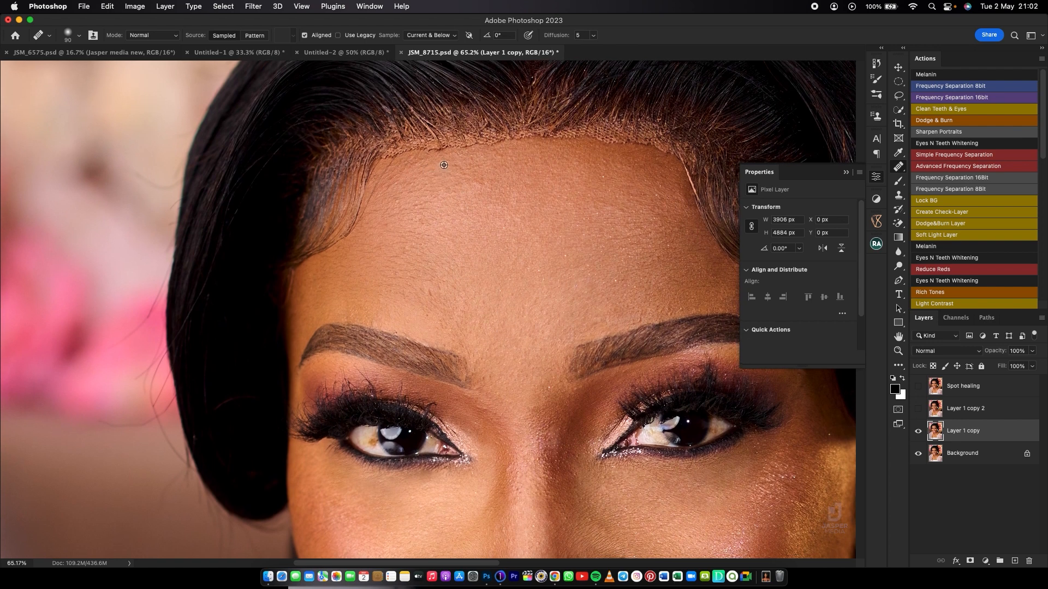
{"action": "left_click", "coordinate": [443, 165], "text": "alt"}
{"action": "left_click_drag", "start_coordinate": [452, 148], "coordinate": [442, 150]}
{"action": "left_click", "coordinate": [417, 155]}
{"action": "left_click", "coordinate": [406, 156]}
{"action": "left_click", "coordinate": [396, 158]}
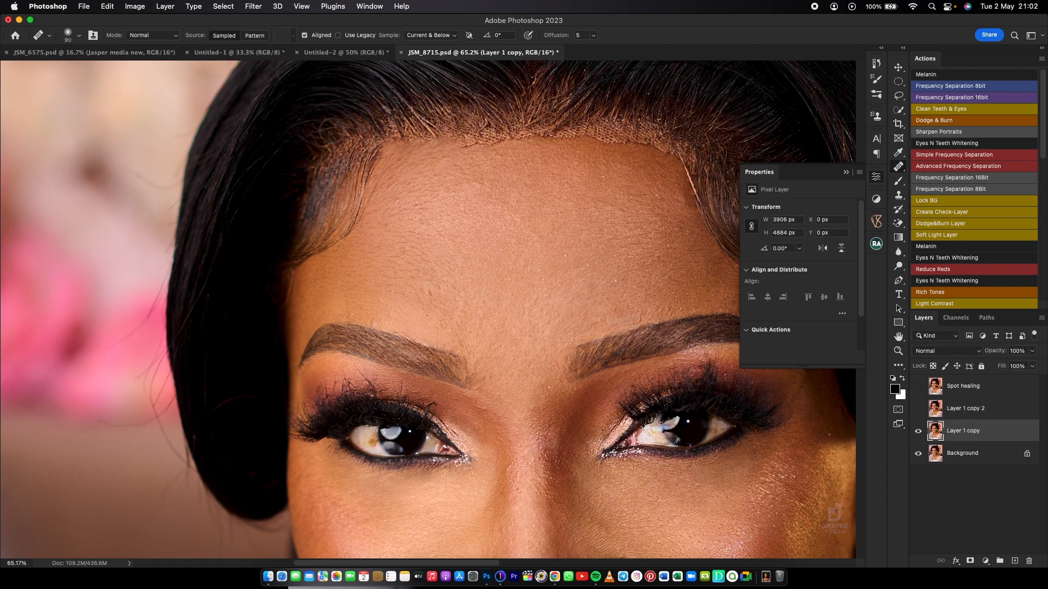
Heal the lace edge along the central and image-right hairline with skin sampled from the upper forehead.
{"action": "left_click", "coordinate": [79, 35]}
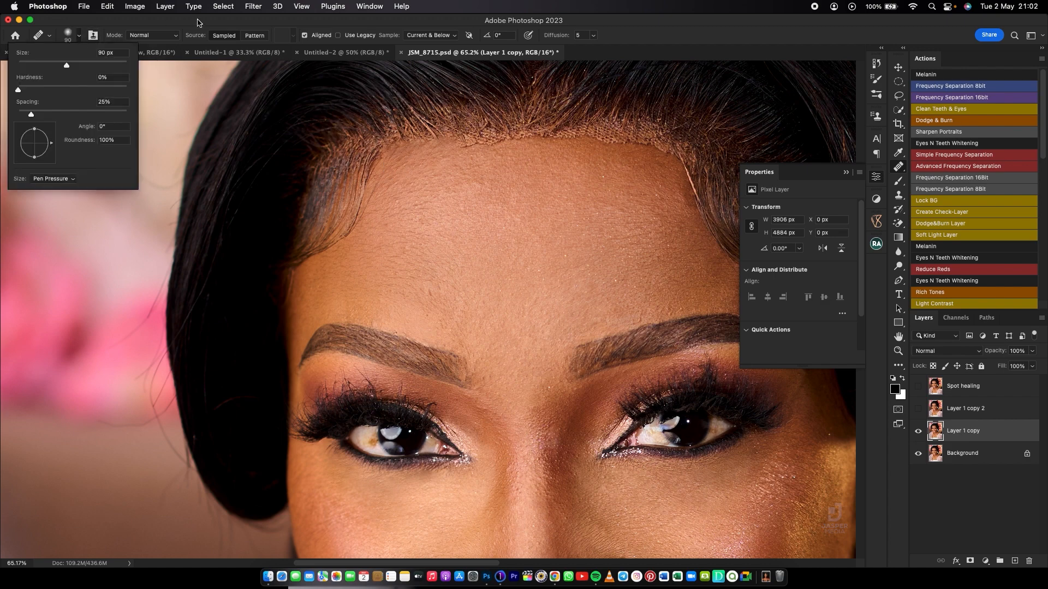
{"action": "left_click", "coordinate": [382, 26]}
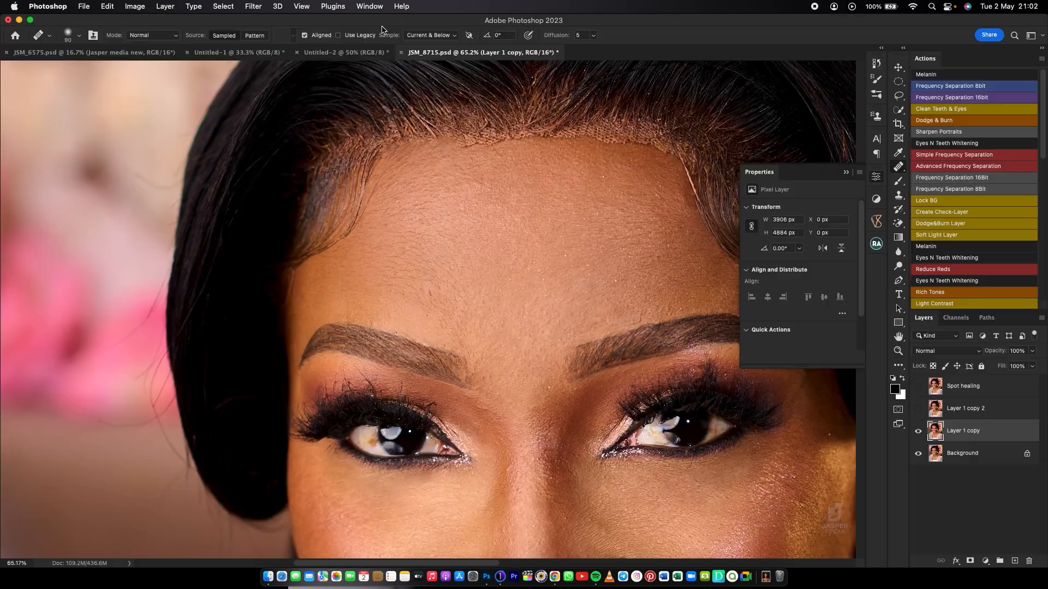
{"action": "left_click", "coordinate": [440, 158], "text": "alt"}
{"action": "left_click", "coordinate": [464, 148]}
{"action": "left_click", "coordinate": [498, 146]}
{"action": "left_click_drag", "start_coordinate": [505, 144], "coordinate": [517, 145]}
{"action": "left_click", "coordinate": [550, 144]}
{"action": "left_click", "coordinate": [498, 145]}
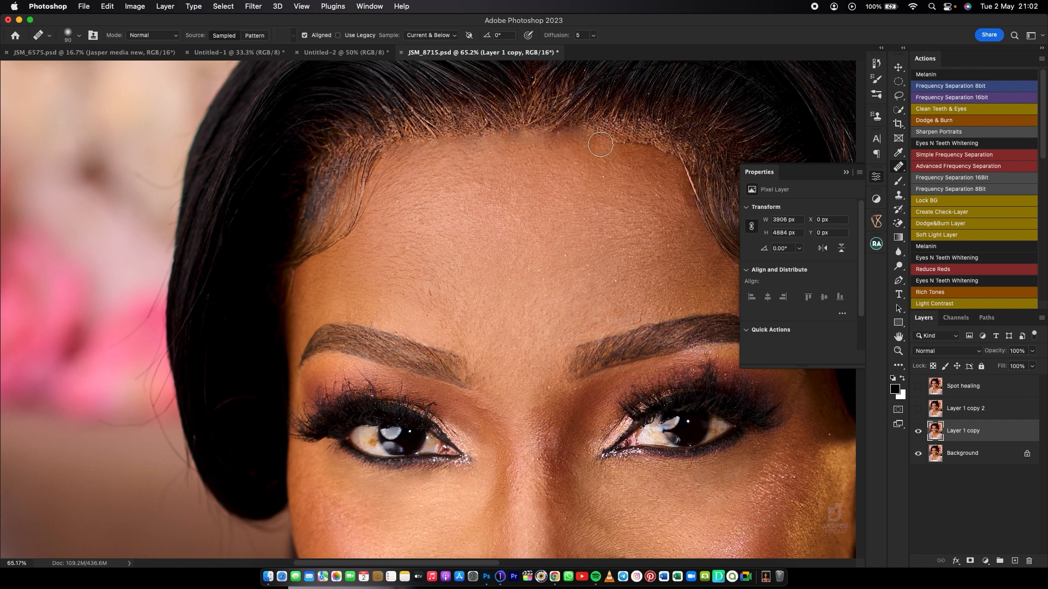
{"action": "mouse_move", "coordinate": [627, 148]}
{"action": "left_mouse_down"}
{"action": "mouse_move", "coordinate": [671, 160]}
{"action": "mouse_move", "coordinate": [638, 144]}
{"action": "mouse_move", "coordinate": [561, 141]}
{"action": "mouse_move", "coordinate": [524, 154]}
{"action": "mouse_move", "coordinate": [535, 144]}
{"action": "mouse_move", "coordinate": [503, 145]}
{"action": "mouse_move", "coordinate": [552, 147]}
{"action": "left_mouse_up"}
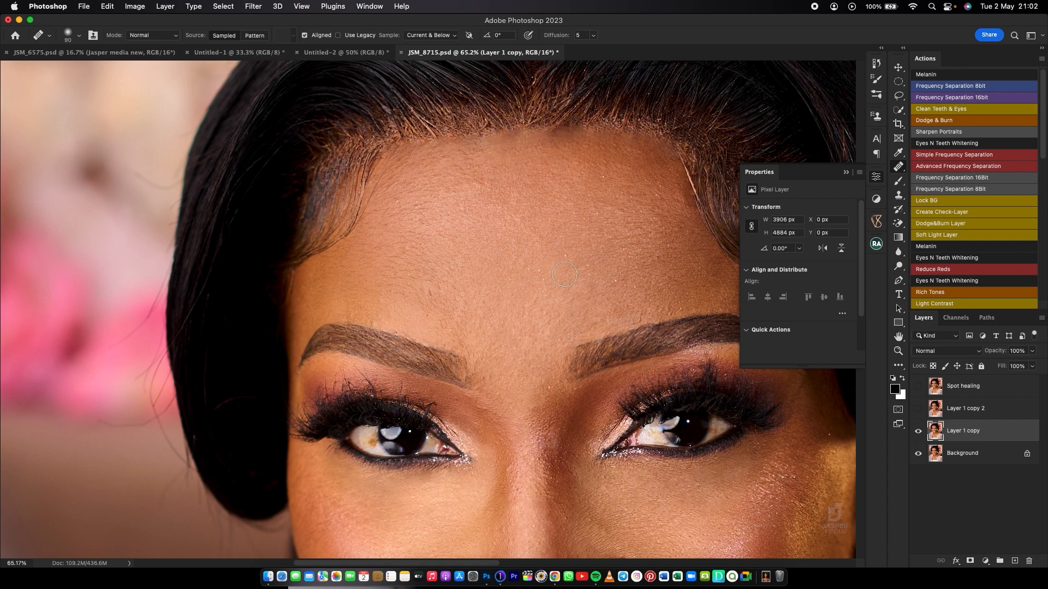
Compare the Healing Brush retouch on Layer 1 copy with the original by toggling the layer's visibility over the whole portrait.
{"action": "left_click_drag", "start_coordinate": [532, 279], "coordinate": [494, 296]}
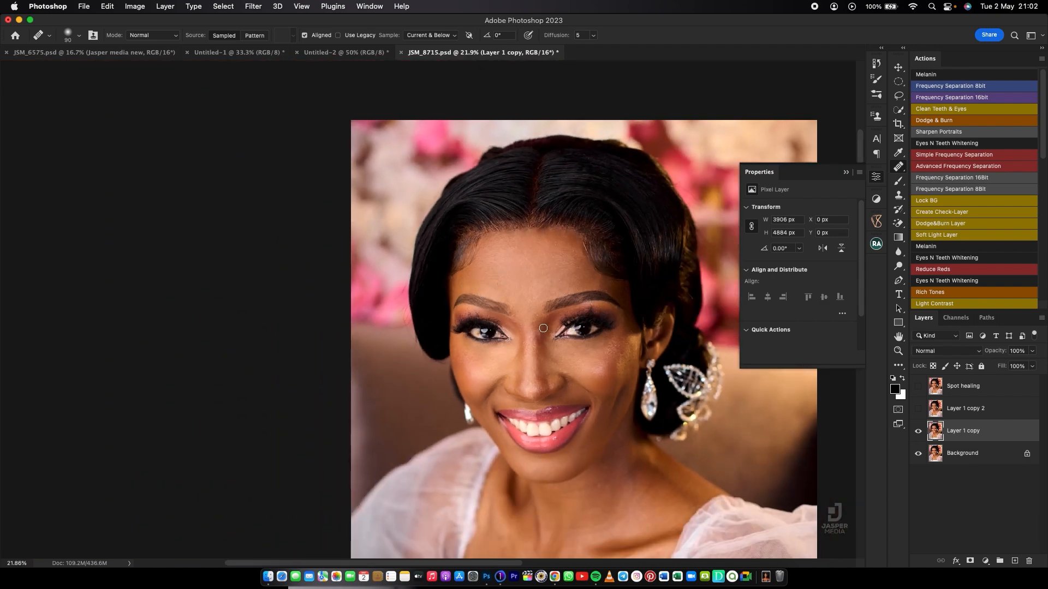
{"action": "left_click_drag", "start_coordinate": [541, 333], "coordinate": [468, 250]}
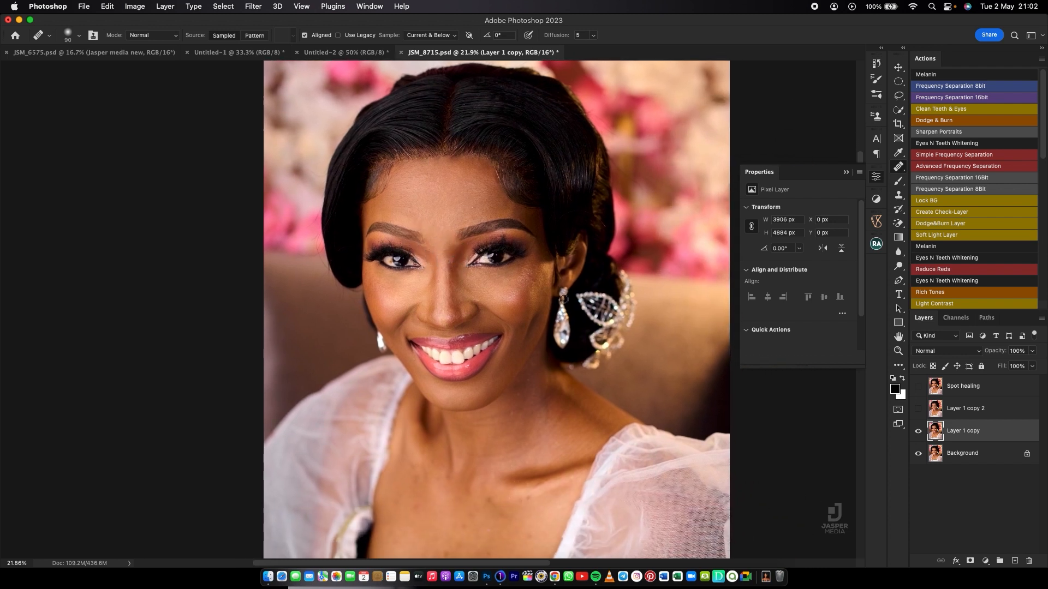
{"action": "left_click", "coordinate": [919, 431]}
{"action": "left_click", "coordinate": [919, 431]}
{"action": "left_click", "coordinate": [919, 431]}
{"action": "left_click", "coordinate": [919, 431]}
{"action": "left_click", "coordinate": [919, 431]}
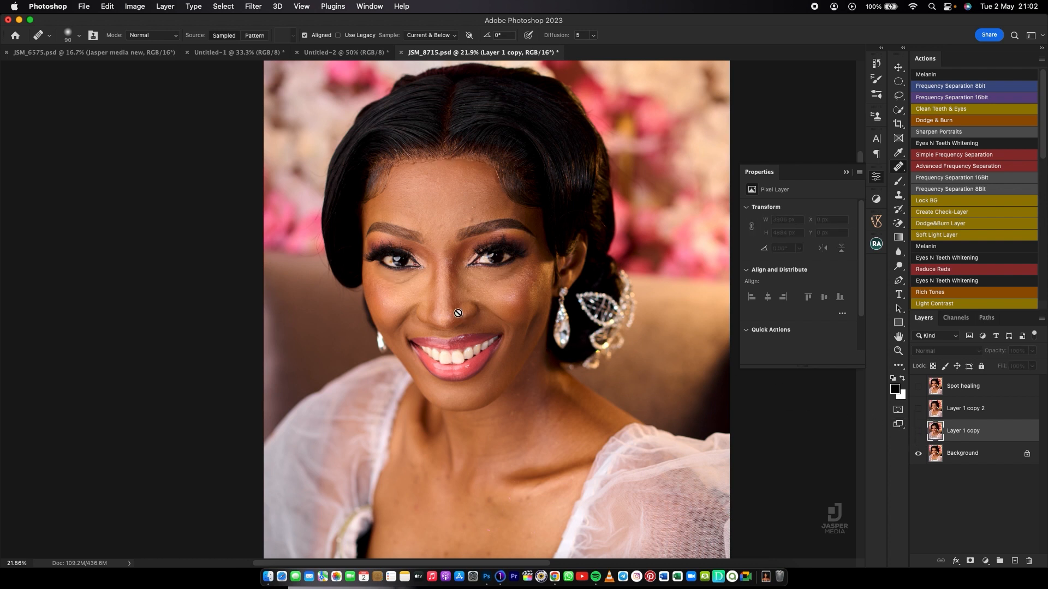
{"action": "left_click", "coordinate": [919, 431]}
{"action": "left_click", "coordinate": [920, 431]}
{"action": "left_click", "coordinate": [919, 431]}
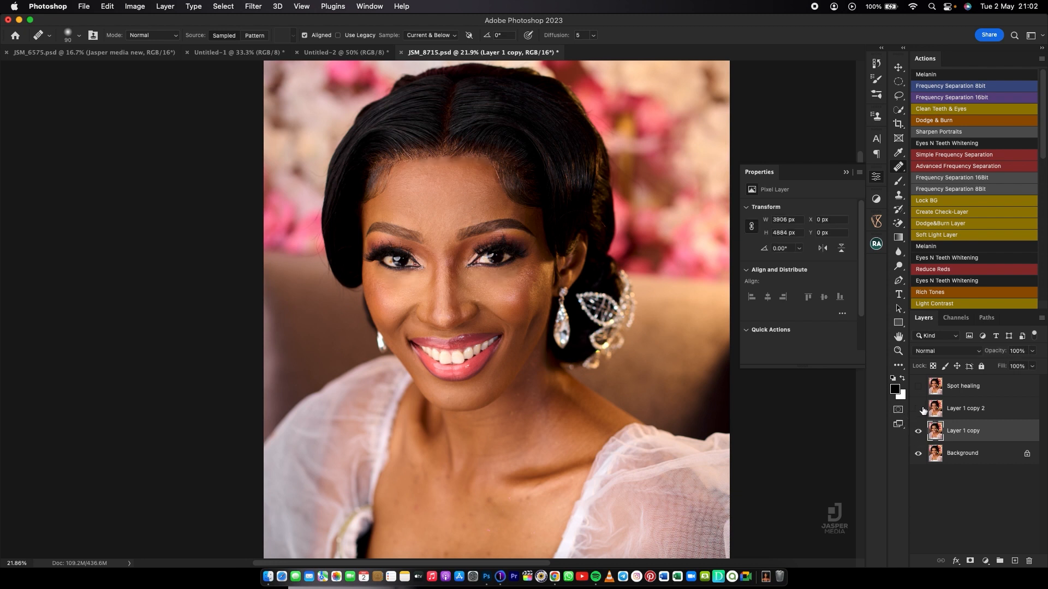
Compare the Spot healing layer with the original, ending with it hidden and Layer 1 copy shown.
{"action": "left_click", "coordinate": [919, 431]}
{"action": "left_click", "coordinate": [919, 388]}
{"action": "left_click", "coordinate": [919, 388]}
{"action": "left_click", "coordinate": [919, 387]}
{"action": "left_click", "coordinate": [920, 430]}
Select and show Layer 1 copy 2 and switch to the Patch tool.
{"action": "left_click", "coordinate": [935, 409]}
{"action": "left_click", "coordinate": [919, 410]}
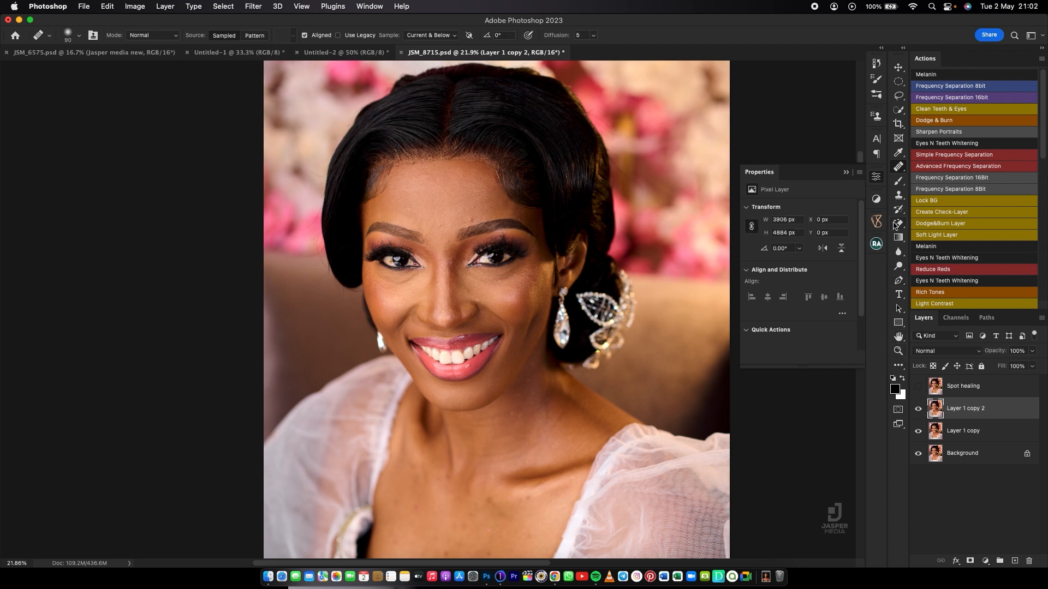
{"action": "left_click_drag", "start_coordinate": [899, 168], "coordinate": [930, 190]}
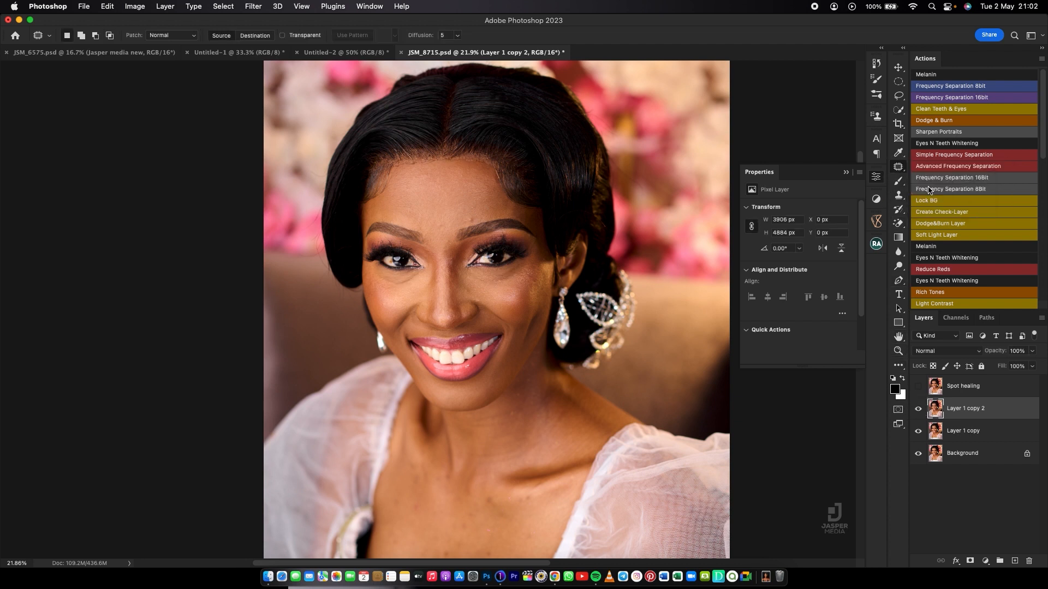
Patch the bump above the image-right eyebrow and the blemishes between the eyebrows with clean forehead skin.
{"action": "left_click_drag", "start_coordinate": [405, 302], "coordinate": [409, 339]}
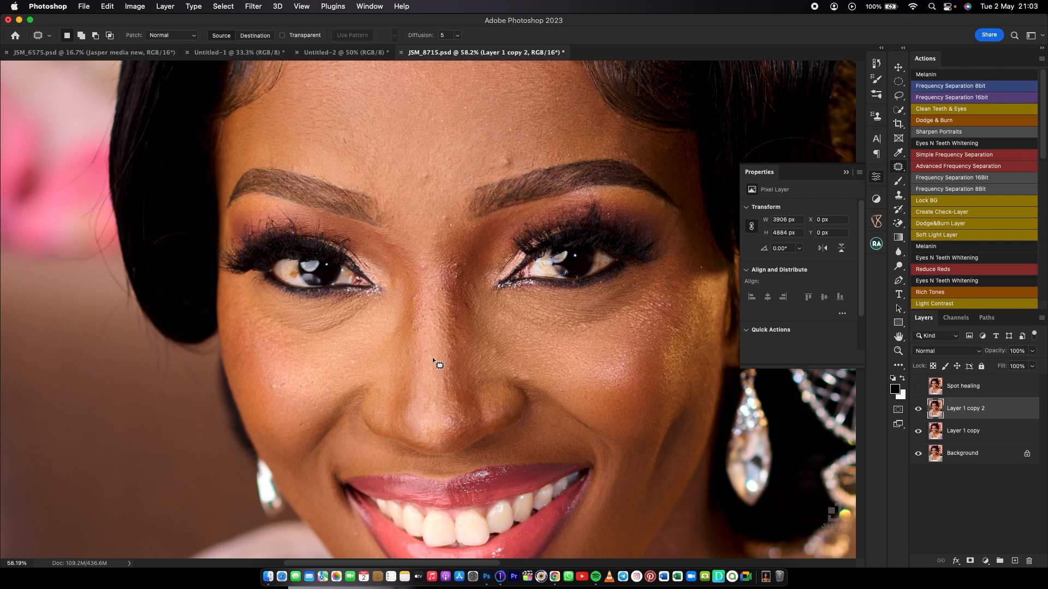
{"action": "mouse_move", "coordinate": [517, 156]}
{"action": "left_mouse_down"}
{"action": "mouse_move", "coordinate": [496, 166]}
{"action": "mouse_move", "coordinate": [506, 171]}
{"action": "mouse_move", "coordinate": [508, 161]}
{"action": "mouse_move", "coordinate": [484, 161]}
{"action": "mouse_move", "coordinate": [488, 177]}
{"action": "mouse_move", "coordinate": [497, 164]}
{"action": "mouse_move", "coordinate": [489, 168]}
{"action": "mouse_move", "coordinate": [536, 165]}
{"action": "mouse_move", "coordinate": [412, 176]}
{"action": "mouse_move", "coordinate": [430, 186]}
{"action": "mouse_move", "coordinate": [420, 198]}
{"action": "mouse_move", "coordinate": [436, 218]}
{"action": "mouse_move", "coordinate": [448, 214]}
{"action": "mouse_move", "coordinate": [447, 198]}
{"action": "mouse_move", "coordinate": [442, 233]}
{"action": "left_mouse_up"}
{"action": "key", "text": "super+d"}
{"action": "key", "text": "super+d"}
{"action": "left_click", "coordinate": [448, 206]}
{"action": "key", "text": "super+d"}
{"action": "left_click_drag", "start_coordinate": [440, 237], "coordinate": [442, 225]}
{"action": "key", "text": "super+d"}
Patch the blemishes along the bridge of the nose with clean skin nearby.
{"action": "mouse_move", "coordinate": [427, 264]}
{"action": "left_mouse_down"}
{"action": "mouse_move", "coordinate": [419, 270]}
{"action": "mouse_move", "coordinate": [458, 279]}
{"action": "left_mouse_up"}
{"action": "left_click_drag", "start_coordinate": [458, 279], "coordinate": [461, 273]}
{"action": "key", "text": "super+d"}
{"action": "key", "text": "super+d"}
{"action": "mouse_move", "coordinate": [460, 273]}
{"action": "left_mouse_down"}
{"action": "mouse_move", "coordinate": [463, 260]}
{"action": "mouse_move", "coordinate": [455, 280]}
{"action": "mouse_move", "coordinate": [462, 299]}
{"action": "mouse_move", "coordinate": [479, 286]}
{"action": "mouse_move", "coordinate": [476, 308]}
{"action": "mouse_move", "coordinate": [477, 282]}
{"action": "mouse_move", "coordinate": [463, 285]}
{"action": "mouse_move", "coordinate": [477, 310]}
{"action": "left_mouse_up"}
{"action": "key", "text": "super+d"}
{"action": "key", "text": "super+d"}
{"action": "key", "text": "super+d"}
{"action": "key", "text": "super+d"}
{"action": "left_click", "coordinate": [470, 297]}
{"action": "key", "text": "super+d"}
{"action": "key", "text": "super+d"}
Patch the marks beside the nose on the image-right side with smooth cheek skin.
{"action": "left_click_drag", "start_coordinate": [483, 360], "coordinate": [482, 370]}
{"action": "key", "text": "super+d"}
{"action": "left_click_drag", "start_coordinate": [483, 371], "coordinate": [510, 375]}
{"action": "key", "text": "super+d"}
Patch the blemishes on the image-left cheek with clean skin around them.
{"action": "left_click_drag", "start_coordinate": [358, 367], "coordinate": [353, 365]}
{"action": "mouse_move", "coordinate": [353, 365]}
{"action": "left_mouse_down"}
{"action": "mouse_move", "coordinate": [331, 375]}
{"action": "mouse_move", "coordinate": [330, 361]}
{"action": "mouse_move", "coordinate": [306, 393]}
{"action": "mouse_move", "coordinate": [303, 376]}
{"action": "mouse_move", "coordinate": [284, 388]}
{"action": "mouse_move", "coordinate": [279, 374]}
{"action": "left_mouse_up"}
{"action": "key", "text": "super+d"}
{"action": "key", "text": "super+d"}
{"action": "key", "text": "super+d"}
{"action": "key", "text": "super+d"}
{"action": "mouse_move", "coordinate": [302, 416]}
{"action": "left_mouse_down"}
{"action": "mouse_move", "coordinate": [299, 428]}
{"action": "mouse_move", "coordinate": [299, 417]}
{"action": "left_mouse_up"}
{"action": "left_click_drag", "start_coordinate": [300, 422], "coordinate": [307, 408]}
{"action": "key", "text": "super+d"}
Patch the small spots on the lower part of the nose with clean skin nearby.
{"action": "left_click_drag", "start_coordinate": [447, 359], "coordinate": [442, 357]}
{"action": "key", "text": "super+d"}
{"action": "left_click", "coordinate": [457, 400]}
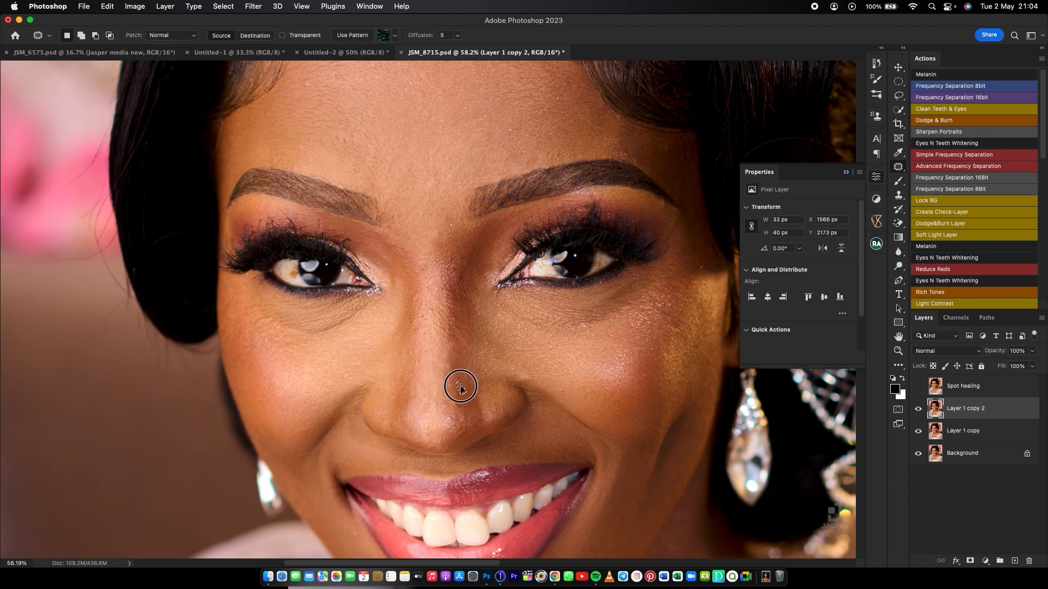
Patch the remaining blemishes on the upper forehead and above the image-left eyebrow.
{"action": "left_click_drag", "start_coordinate": [470, 315], "coordinate": [499, 444]}
{"action": "mouse_move", "coordinate": [513, 180]}
{"action": "left_mouse_down"}
{"action": "mouse_move", "coordinate": [509, 170]}
{"action": "mouse_move", "coordinate": [513, 180]}
{"action": "left_mouse_up"}
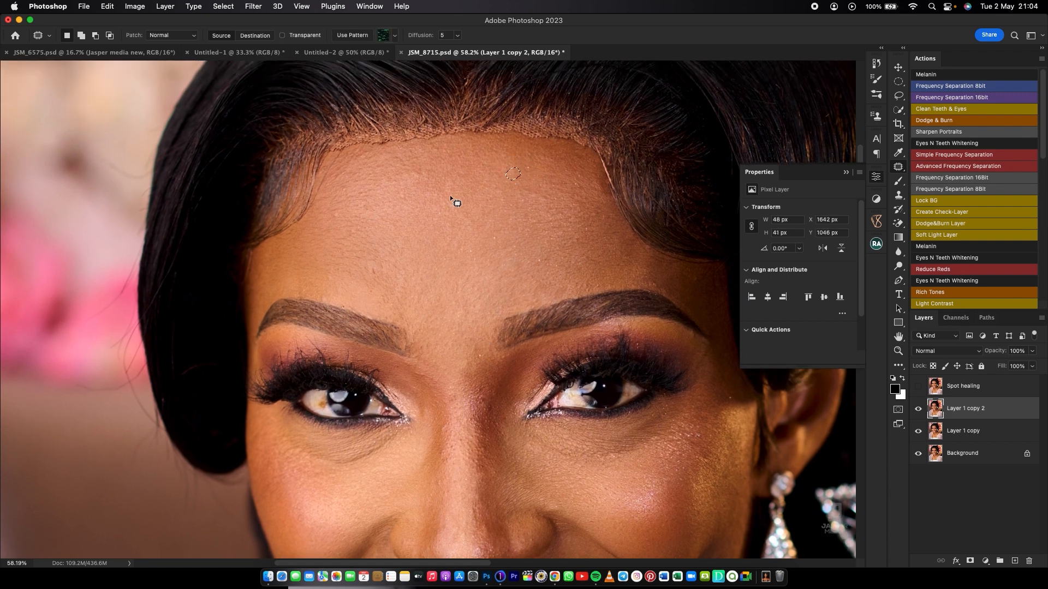
{"action": "left_click_drag", "start_coordinate": [381, 269], "coordinate": [382, 281]}
{"action": "key", "text": "super+d"}
Patch the creases under the image-left eye with smooth skin from the upper cheek.
{"action": "left_click_drag", "start_coordinate": [517, 364], "coordinate": [501, 316]}
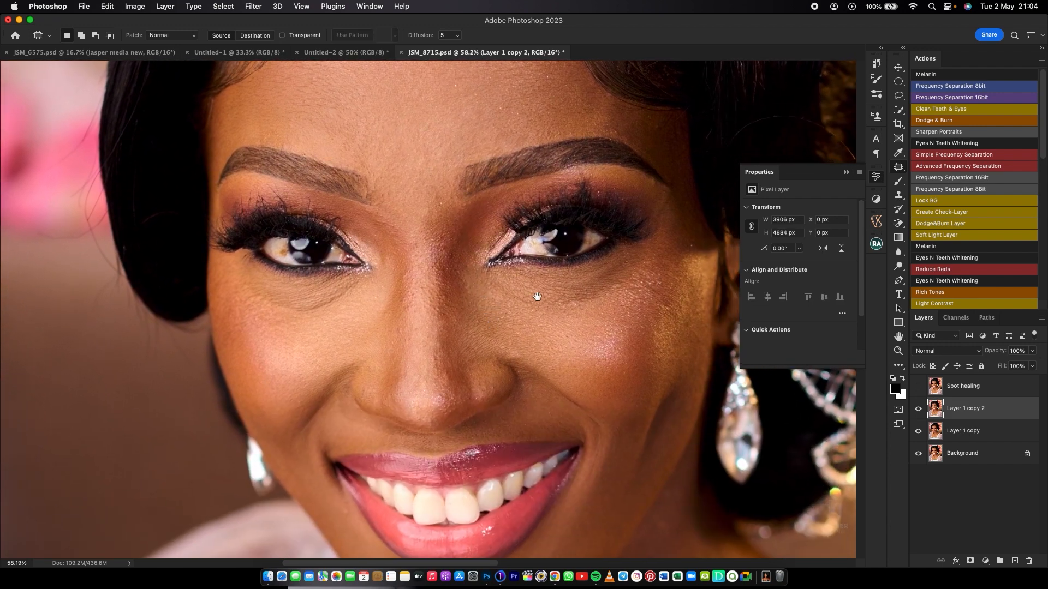
{"action": "left_click_drag", "start_coordinate": [340, 339], "coordinate": [361, 311]}
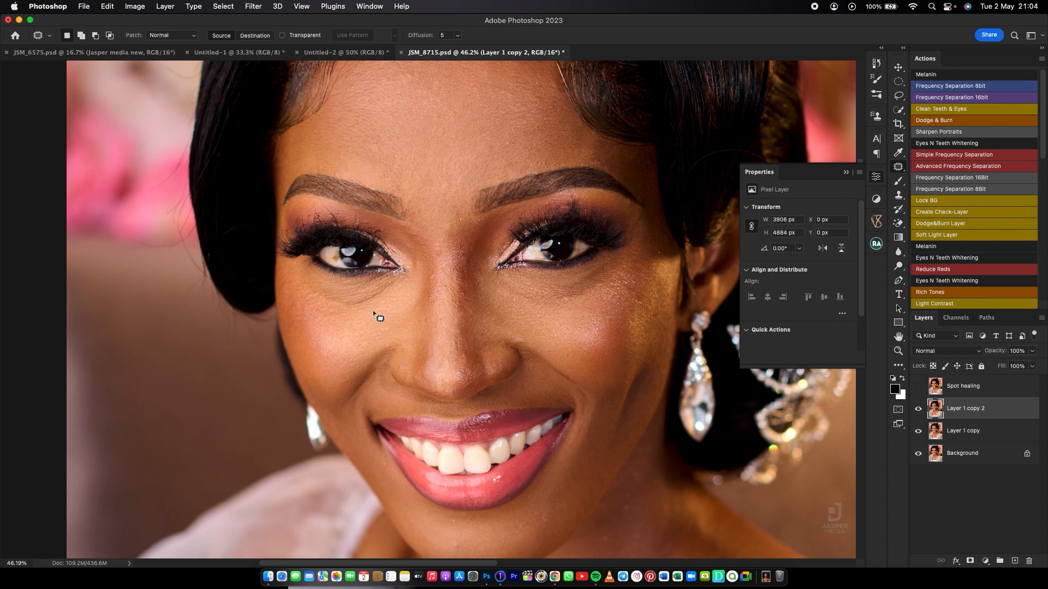
{"action": "mouse_move", "coordinate": [389, 300]}
{"action": "left_mouse_down"}
{"action": "mouse_move", "coordinate": [395, 279]}
{"action": "mouse_move", "coordinate": [337, 295]}
{"action": "mouse_move", "coordinate": [303, 278]}
{"action": "mouse_move", "coordinate": [328, 307]}
{"action": "mouse_move", "coordinate": [378, 308]}
{"action": "mouse_move", "coordinate": [393, 295]}
{"action": "mouse_move", "coordinate": [372, 315]}
{"action": "left_mouse_up"}
{"action": "key", "text": "super+d"}
{"action": "mouse_move", "coordinate": [391, 280]}
{"action": "left_mouse_down"}
{"action": "mouse_move", "coordinate": [331, 291]}
{"action": "mouse_move", "coordinate": [310, 280]}
{"action": "mouse_move", "coordinate": [316, 301]}
{"action": "left_mouse_up"}
{"action": "left_click", "coordinate": [372, 299]}
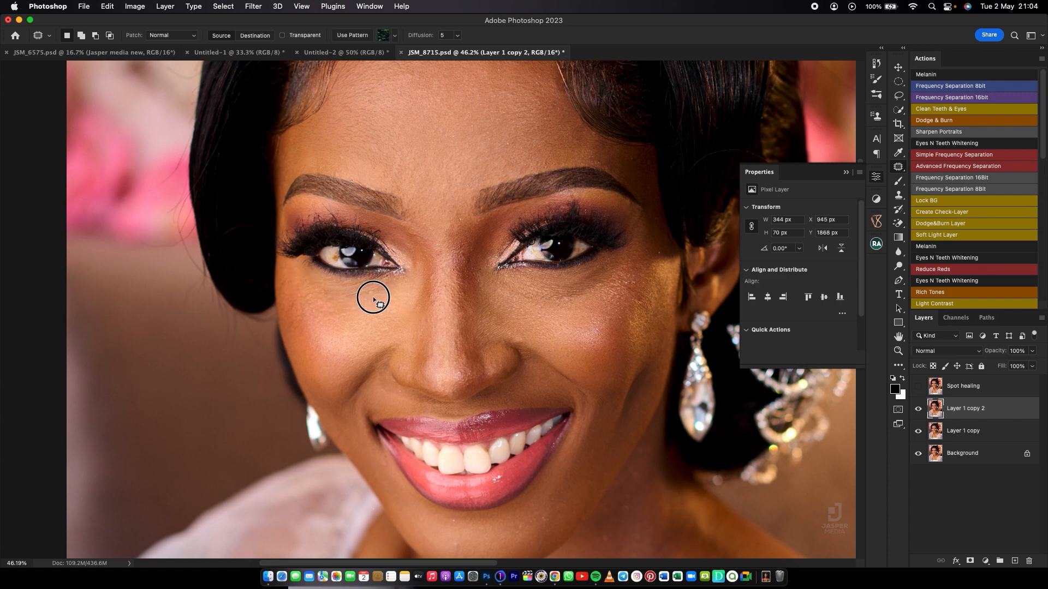
{"action": "mouse_move", "coordinate": [392, 285]}
{"action": "left_mouse_down"}
{"action": "mouse_move", "coordinate": [313, 290]}
{"action": "mouse_move", "coordinate": [351, 300]}
{"action": "mouse_move", "coordinate": [397, 293]}
{"action": "mouse_move", "coordinate": [377, 297]}
{"action": "mouse_move", "coordinate": [404, 317]}
{"action": "left_mouse_up"}
{"action": "key", "text": "cmd+d"}
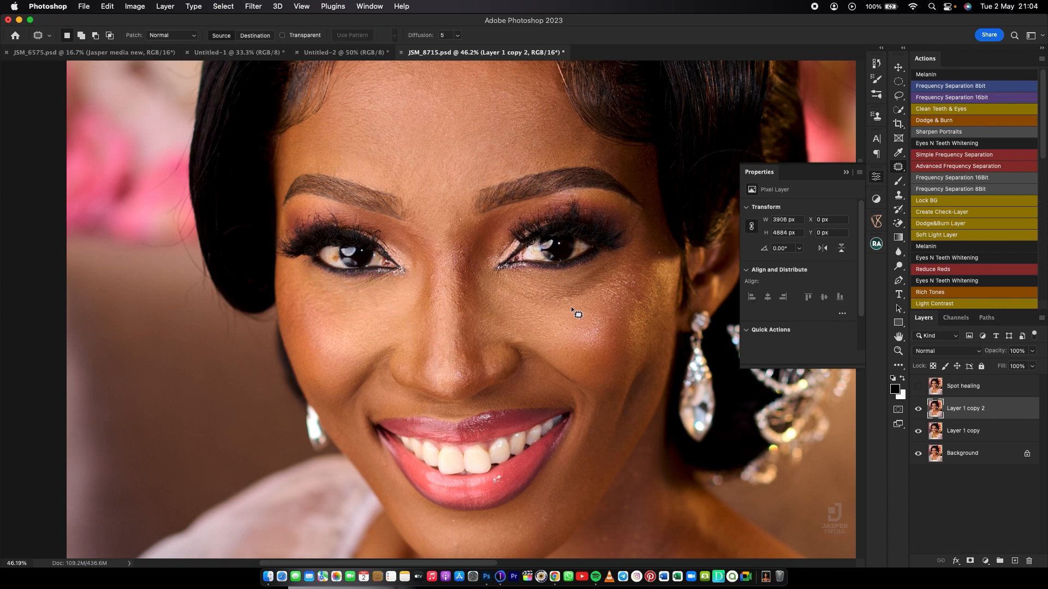
Patch the creases below the outer corner of the image-right eye.
{"action": "mouse_move", "coordinate": [589, 299]}
{"action": "left_mouse_down"}
{"action": "mouse_move", "coordinate": [622, 271]}
{"action": "mouse_move", "coordinate": [612, 259]}
{"action": "mouse_move", "coordinate": [568, 285]}
{"action": "mouse_move", "coordinate": [588, 296]}
{"action": "mouse_move", "coordinate": [580, 309]}
{"action": "mouse_move", "coordinate": [626, 277]}
{"action": "mouse_move", "coordinate": [611, 261]}
{"action": "mouse_move", "coordinate": [625, 281]}
{"action": "left_mouse_up"}
{"action": "key", "text": "super+d"}
{"action": "key", "text": "super+d"}
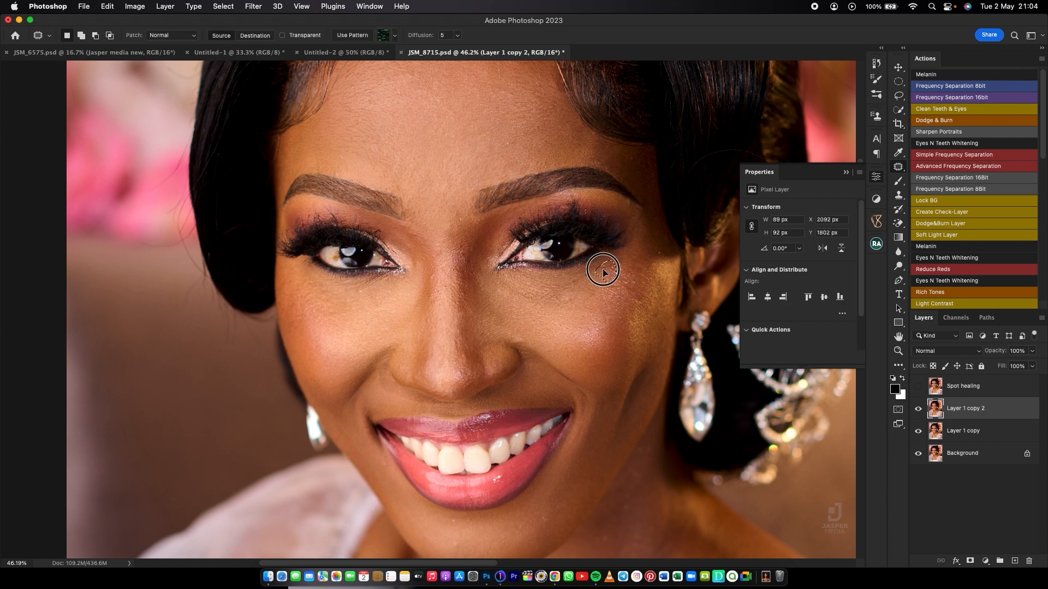
{"action": "mouse_move", "coordinate": [615, 270]}
{"action": "left_mouse_down"}
{"action": "mouse_move", "coordinate": [580, 288]}
{"action": "mouse_move", "coordinate": [589, 279]}
{"action": "mouse_move", "coordinate": [593, 290]}
{"action": "mouse_move", "coordinate": [583, 279]}
{"action": "mouse_move", "coordinate": [531, 297]}
{"action": "mouse_move", "coordinate": [578, 312]}
{"action": "mouse_move", "coordinate": [592, 291]}
{"action": "mouse_move", "coordinate": [573, 304]}
{"action": "mouse_move", "coordinate": [572, 280]}
{"action": "left_mouse_up"}
{"action": "key", "text": "super+d"}
{"action": "key", "text": "super+d"}
Patch the middle creases under the image-right eye with smooth skin from just below.
{"action": "left_click_drag", "start_coordinate": [570, 289], "coordinate": [563, 286]}
{"action": "key", "text": "super+d"}
{"action": "left_click_drag", "start_coordinate": [565, 287], "coordinate": [572, 292]}
{"action": "mouse_move", "coordinate": [581, 286]}
{"action": "left_mouse_down"}
{"action": "mouse_move", "coordinate": [554, 295]}
{"action": "mouse_move", "coordinate": [515, 285]}
{"action": "mouse_move", "coordinate": [523, 305]}
{"action": "mouse_move", "coordinate": [564, 313]}
{"action": "left_mouse_up"}
{"action": "mouse_move", "coordinate": [548, 305]}
{"action": "left_mouse_down"}
{"action": "mouse_move", "coordinate": [553, 316]}
{"action": "mouse_move", "coordinate": [566, 310]}
{"action": "left_mouse_up"}
{"action": "key", "text": "super+d"}
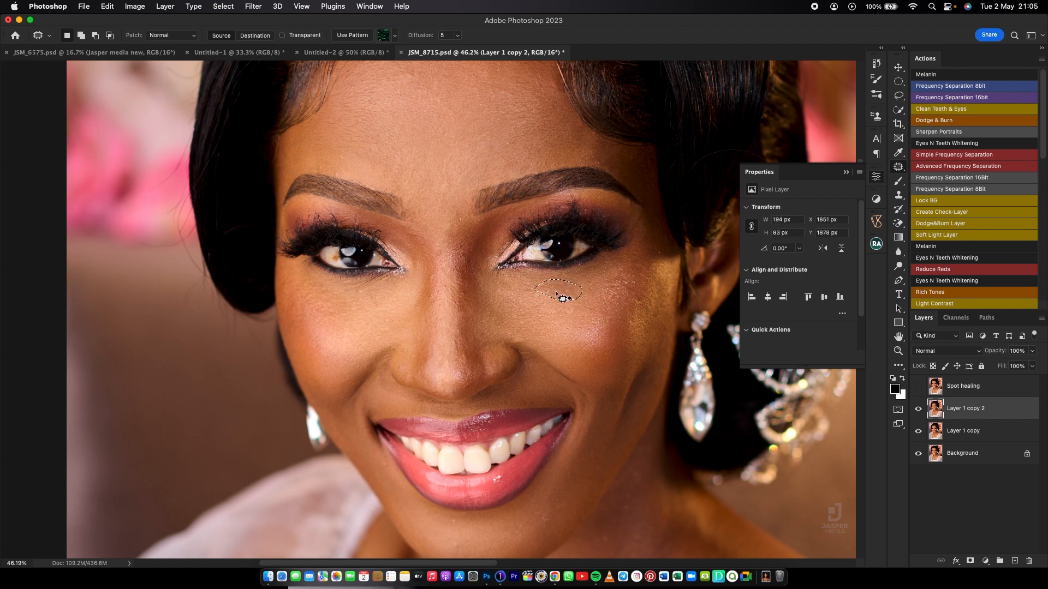
{"action": "key", "text": "super+d"}
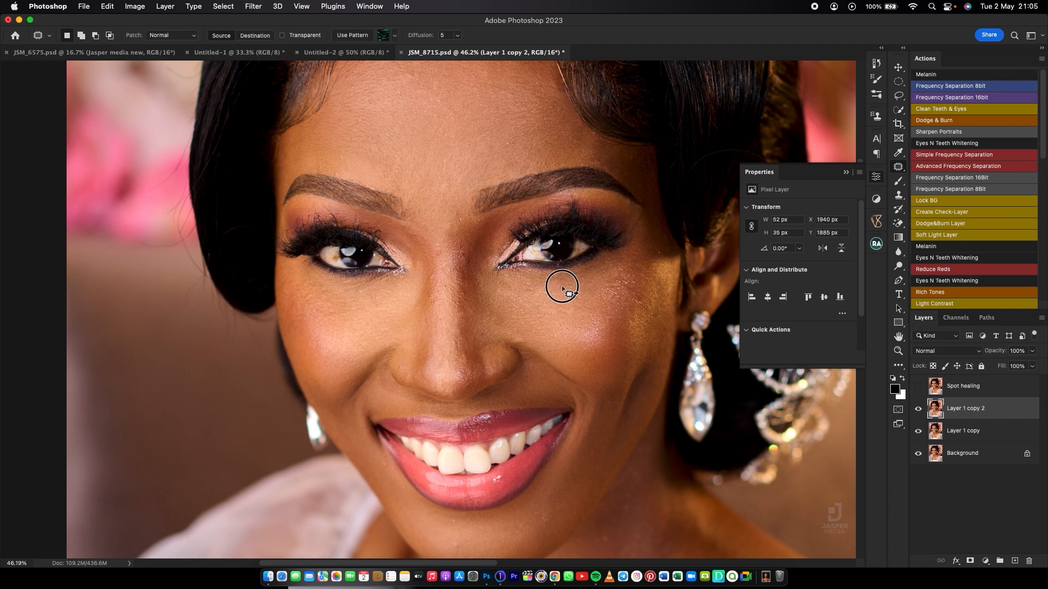
Smooth the remaining under-eye lines of the image-right eye toward its inner corner with further patches.
{"action": "left_click_drag", "start_coordinate": [519, 292], "coordinate": [548, 294]}
{"action": "key", "text": "super+d"}
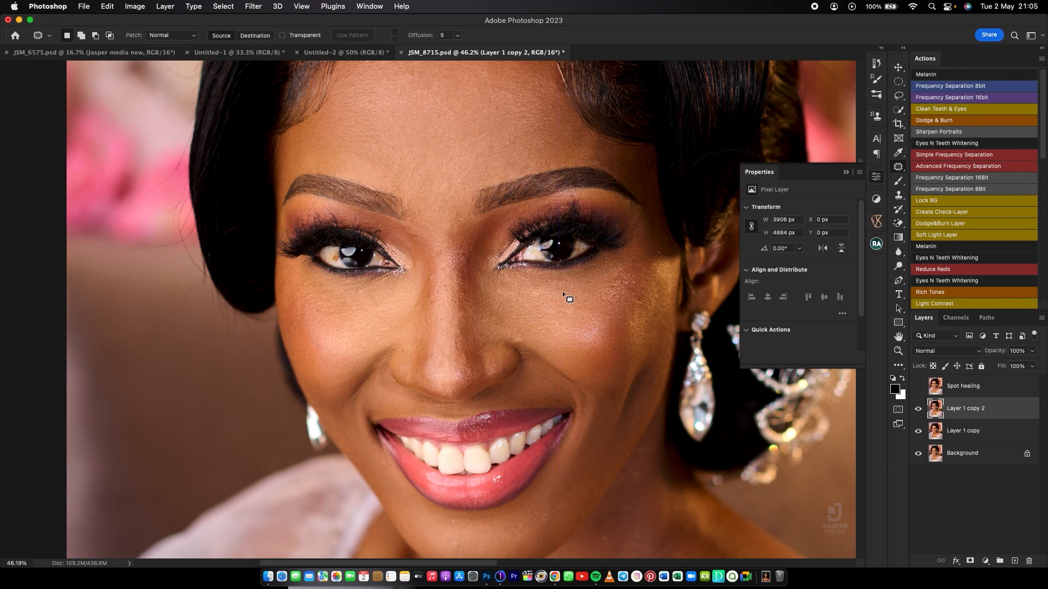
{"action": "mouse_move", "coordinate": [553, 287]}
{"action": "left_mouse_down"}
{"action": "mouse_move", "coordinate": [542, 284]}
{"action": "mouse_move", "coordinate": [555, 287]}
{"action": "mouse_move", "coordinate": [548, 316]}
{"action": "left_mouse_up"}
{"action": "key", "text": "super+d"}
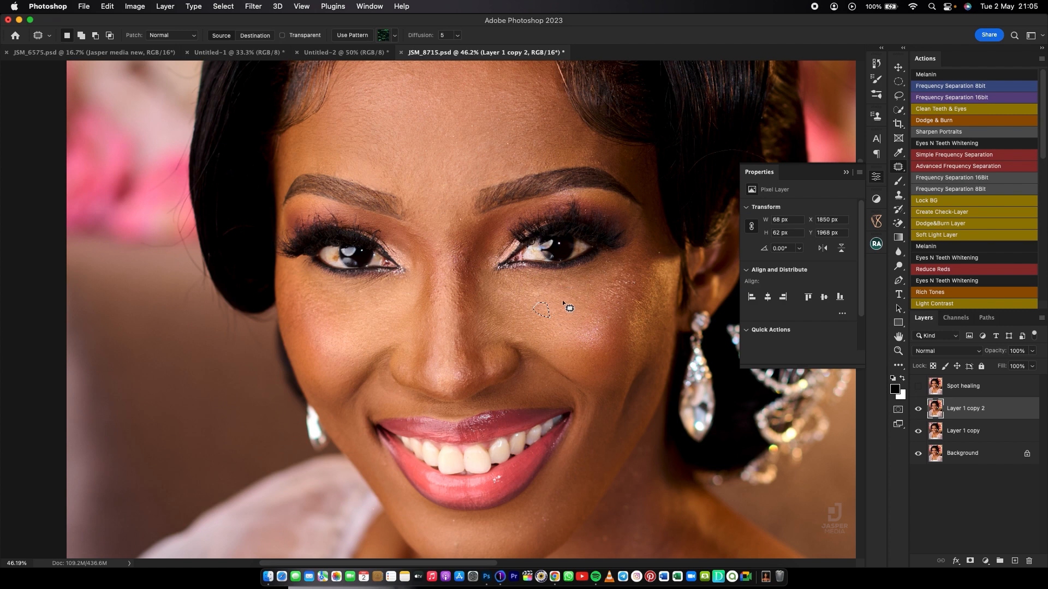
{"action": "key", "text": "super+d"}
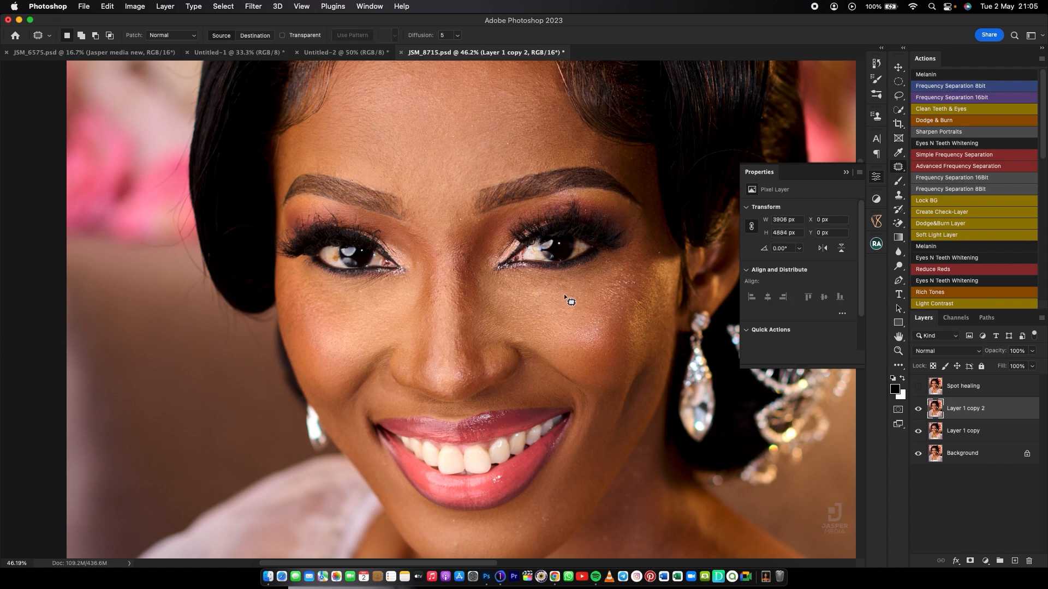
{"action": "mouse_move", "coordinate": [569, 291]}
{"action": "left_mouse_down"}
{"action": "mouse_move", "coordinate": [497, 288]}
{"action": "mouse_move", "coordinate": [505, 287]}
{"action": "left_mouse_up"}
{"action": "key", "text": "super+d"}
{"action": "left_click_drag", "start_coordinate": [506, 286], "coordinate": [514, 300]}
{"action": "key", "text": "super+d"}
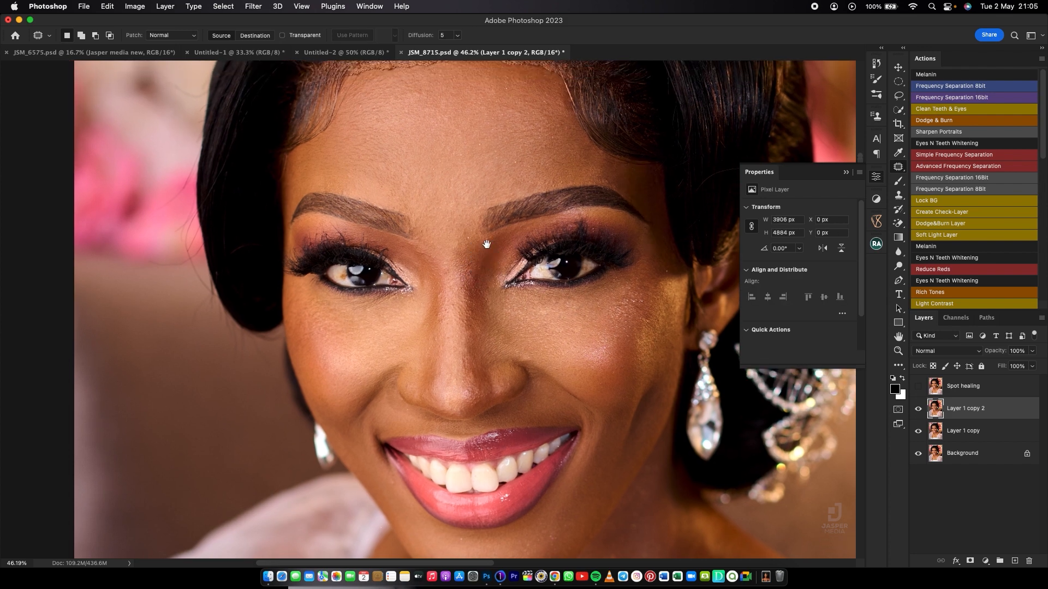
Patch the image-left part of the hairline edge with clean forehead skin.
{"action": "left_click_drag", "start_coordinate": [477, 230], "coordinate": [486, 302]}
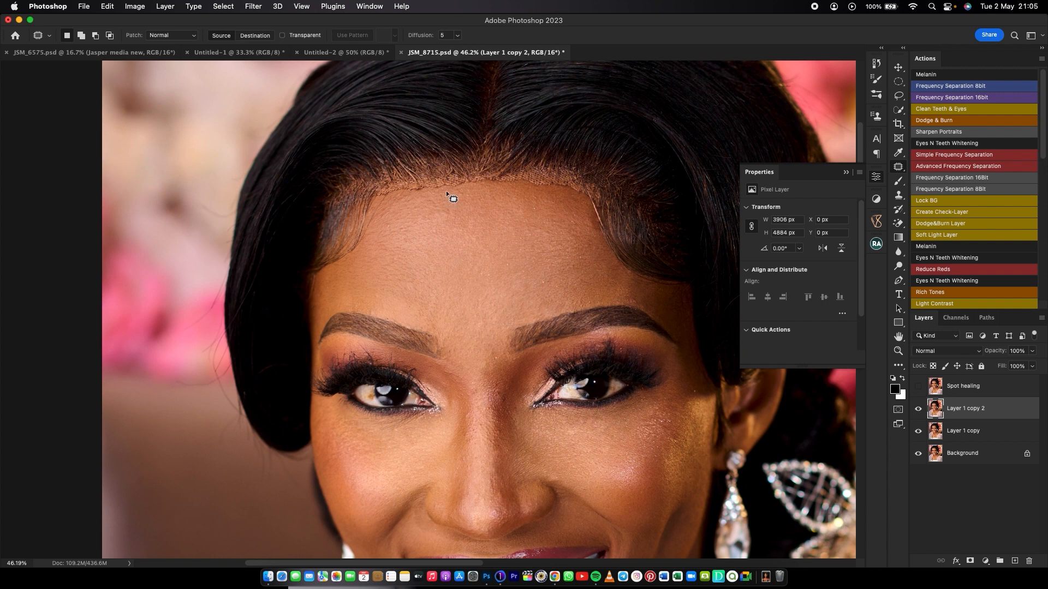
{"action": "mouse_move", "coordinate": [453, 191]}
{"action": "left_mouse_down"}
{"action": "mouse_move", "coordinate": [468, 181]}
{"action": "mouse_move", "coordinate": [377, 196]}
{"action": "mouse_move", "coordinate": [410, 203]}
{"action": "left_mouse_up"}
{"action": "key", "text": "super+d"}
Patch the central and image-right hairline edge with forehead skin, undoing unwanted patches.
{"action": "left_click", "coordinate": [470, 190]}
{"action": "mouse_move", "coordinate": [467, 188]}
{"action": "left_mouse_down"}
{"action": "mouse_move", "coordinate": [542, 179]}
{"action": "mouse_move", "coordinate": [589, 197]}
{"action": "mouse_move", "coordinate": [579, 201]}
{"action": "left_mouse_up"}
{"action": "key", "text": "super+d"}
{"action": "left_click_drag", "start_coordinate": [579, 187], "coordinate": [534, 180]}
{"action": "key", "text": "super+d"}
{"action": "key", "text": "super+z"}
{"action": "key", "text": "super+z"}
{"action": "key", "text": "super+d"}
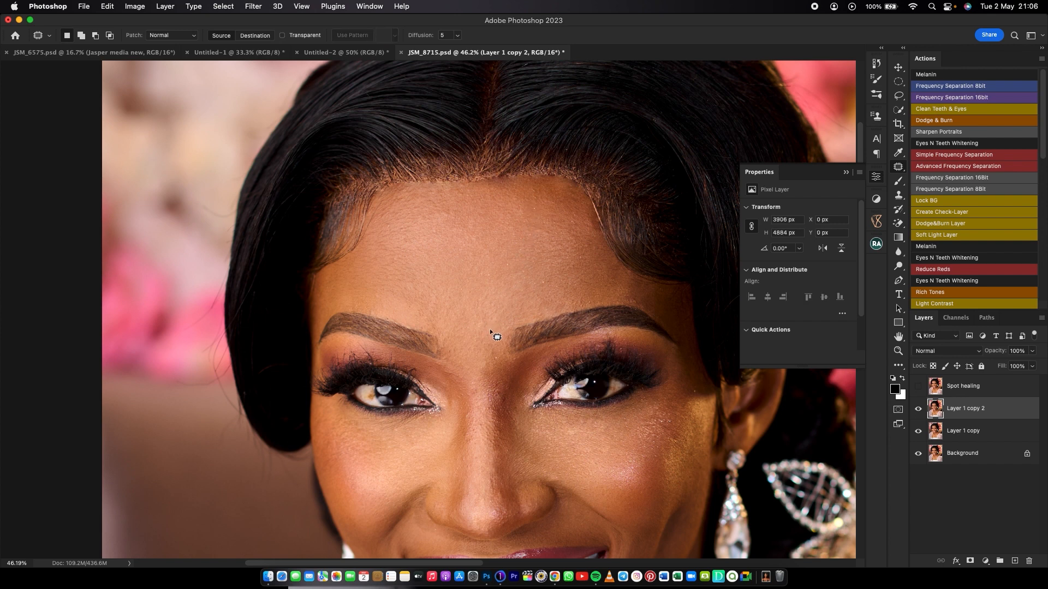
Patch the dark spots on the central and image-right side of the chest with clean skin nearby.
{"action": "left_click_drag", "start_coordinate": [487, 347], "coordinate": [447, 361]}
{"action": "left_click_drag", "start_coordinate": [377, 323], "coordinate": [424, 323]}
{"action": "scroll", "coordinate": [445, 362], "scroll_direction": "down", "scroll_amount": 8}
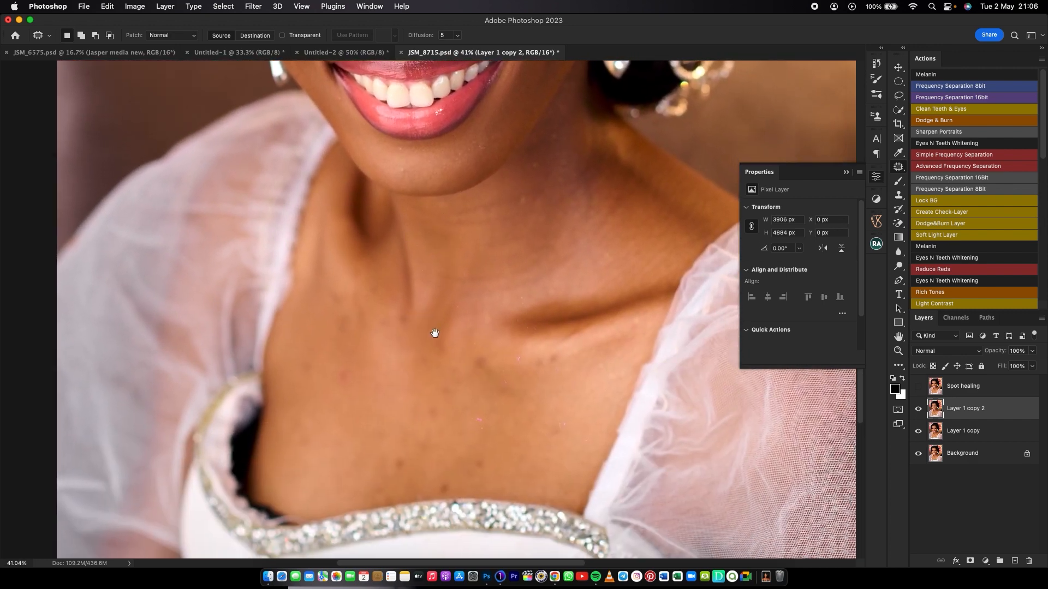
{"action": "mouse_move", "coordinate": [449, 391]}
{"action": "left_mouse_down"}
{"action": "mouse_move", "coordinate": [451, 420]}
{"action": "mouse_move", "coordinate": [438, 414]}
{"action": "left_mouse_up"}
{"action": "mouse_move", "coordinate": [463, 373]}
{"action": "left_mouse_down"}
{"action": "mouse_move", "coordinate": [461, 384]}
{"action": "mouse_move", "coordinate": [498, 375]}
{"action": "mouse_move", "coordinate": [489, 393]}
{"action": "mouse_move", "coordinate": [515, 391]}
{"action": "left_mouse_up"}
{"action": "left_click_drag", "start_coordinate": [506, 383], "coordinate": [519, 400]}
{"action": "left_click_drag", "start_coordinate": [562, 368], "coordinate": [561, 369]}
{"action": "left_click_drag", "start_coordinate": [547, 371], "coordinate": [528, 394]}
{"action": "mouse_move", "coordinate": [486, 448]}
{"action": "left_mouse_down"}
{"action": "mouse_move", "coordinate": [469, 481]}
{"action": "mouse_move", "coordinate": [494, 470]}
{"action": "left_mouse_up"}
{"action": "mouse_move", "coordinate": [483, 464]}
{"action": "left_mouse_down"}
{"action": "mouse_move", "coordinate": [499, 457]}
{"action": "mouse_move", "coordinate": [438, 491]}
{"action": "mouse_move", "coordinate": [472, 487]}
{"action": "left_mouse_up"}
{"action": "left_click_drag", "start_coordinate": [457, 483], "coordinate": [451, 453]}
{"action": "mouse_move", "coordinate": [420, 446]}
{"action": "left_mouse_down"}
{"action": "mouse_move", "coordinate": [423, 458]}
{"action": "mouse_move", "coordinate": [397, 403]}
{"action": "left_mouse_up"}
Patch the dark spots on the image-left side of the chest and below the collarbone.
{"action": "left_click_drag", "start_coordinate": [377, 379], "coordinate": [345, 402]}
{"action": "left_click_drag", "start_coordinate": [355, 388], "coordinate": [369, 412]}
{"action": "mouse_move", "coordinate": [332, 362]}
{"action": "left_mouse_down"}
{"action": "mouse_move", "coordinate": [339, 379]}
{"action": "mouse_move", "coordinate": [349, 337]}
{"action": "left_mouse_up"}
{"action": "mouse_move", "coordinate": [350, 328]}
{"action": "left_mouse_down"}
{"action": "mouse_move", "coordinate": [347, 317]}
{"action": "mouse_move", "coordinate": [339, 337]}
{"action": "left_mouse_up"}
{"action": "left_click_drag", "start_coordinate": [343, 325], "coordinate": [347, 344]}
{"action": "mouse_move", "coordinate": [344, 303]}
{"action": "left_mouse_down"}
{"action": "mouse_move", "coordinate": [333, 320]}
{"action": "mouse_move", "coordinate": [343, 312]}
{"action": "left_mouse_up"}
{"action": "mouse_move", "coordinate": [338, 313]}
{"action": "left_mouse_down"}
{"action": "mouse_move", "coordinate": [349, 331]}
{"action": "mouse_move", "coordinate": [399, 330]}
{"action": "left_mouse_up"}
{"action": "left_click_drag", "start_coordinate": [391, 329], "coordinate": [389, 354]}
{"action": "left_click_drag", "start_coordinate": [375, 311], "coordinate": [375, 322]}
{"action": "left_click_drag", "start_coordinate": [293, 426], "coordinate": [300, 408]}
{"action": "mouse_move", "coordinate": [388, 428]}
{"action": "left_mouse_down"}
{"action": "mouse_move", "coordinate": [370, 446]}
{"action": "mouse_move", "coordinate": [375, 423]}
{"action": "left_mouse_up"}
Patch the lines and blemishes on the neck with smoother skin nearby.
{"action": "mouse_move", "coordinate": [468, 234]}
{"action": "left_mouse_down"}
{"action": "mouse_move", "coordinate": [500, 219]}
{"action": "mouse_move", "coordinate": [446, 229]}
{"action": "mouse_move", "coordinate": [514, 209]}
{"action": "mouse_move", "coordinate": [502, 200]}
{"action": "mouse_move", "coordinate": [453, 217]}
{"action": "mouse_move", "coordinate": [550, 201]}
{"action": "mouse_move", "coordinate": [512, 200]}
{"action": "left_mouse_up"}
{"action": "left_click", "coordinate": [500, 226]}
{"action": "mouse_move", "coordinate": [503, 242]}
{"action": "left_mouse_down"}
{"action": "mouse_move", "coordinate": [537, 234]}
{"action": "mouse_move", "coordinate": [509, 232]}
{"action": "left_mouse_up"}
{"action": "mouse_move", "coordinate": [518, 233]}
{"action": "left_mouse_down"}
{"action": "mouse_move", "coordinate": [503, 238]}
{"action": "mouse_move", "coordinate": [525, 244]}
{"action": "mouse_move", "coordinate": [498, 257]}
{"action": "left_mouse_up"}
{"action": "left_click_drag", "start_coordinate": [503, 252], "coordinate": [492, 231]}
{"action": "mouse_move", "coordinate": [532, 280]}
{"action": "left_mouse_down"}
{"action": "mouse_move", "coordinate": [488, 280]}
{"action": "mouse_move", "coordinate": [517, 248]}
{"action": "left_mouse_up"}
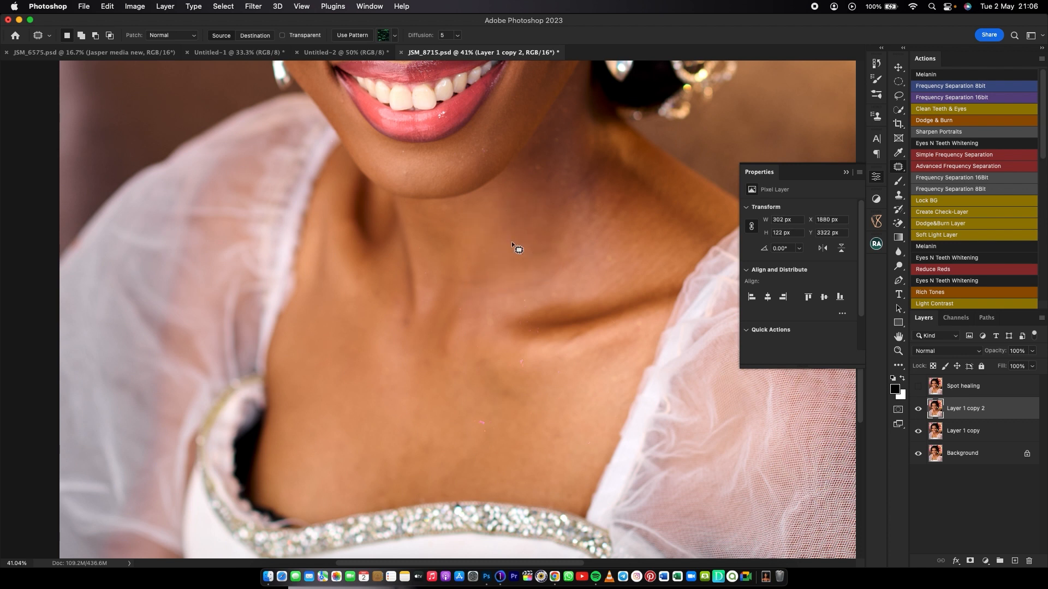
{"action": "left_click", "coordinate": [517, 290]}
{"action": "mouse_move", "coordinate": [517, 291]}
{"action": "left_mouse_down"}
{"action": "mouse_move", "coordinate": [545, 276]}
{"action": "mouse_move", "coordinate": [508, 288]}
{"action": "left_mouse_up"}
{"action": "left_click_drag", "start_coordinate": [516, 283], "coordinate": [523, 266]}
{"action": "left_click", "coordinate": [591, 278]}
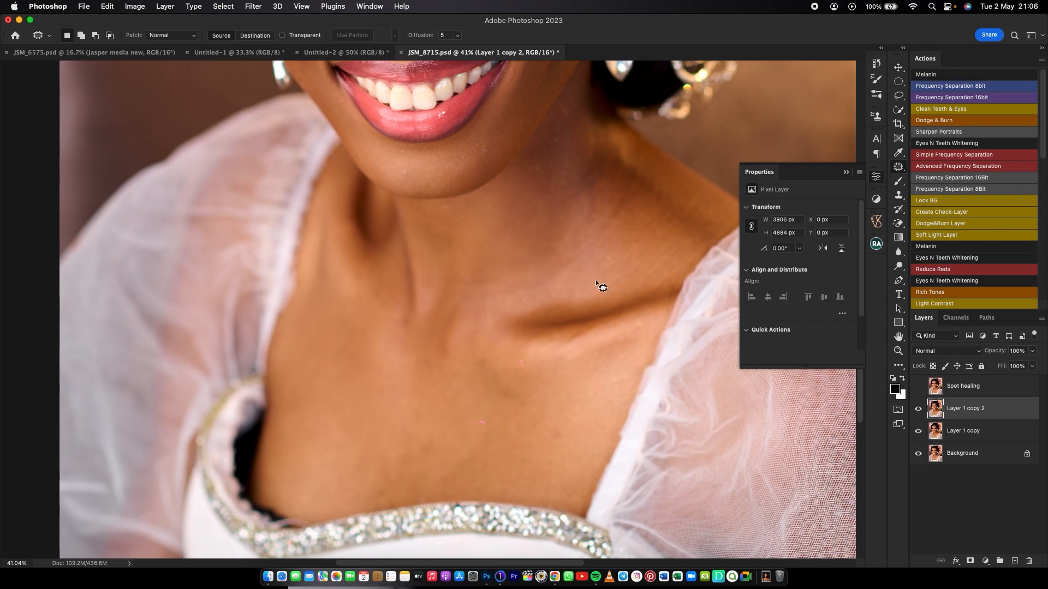
Hide Layer 1 copy 2 and Layer 1 copy, and select the Background layer.
{"action": "scroll", "coordinate": [538, 285], "scroll_direction": "down", "scroll_amount": 5}
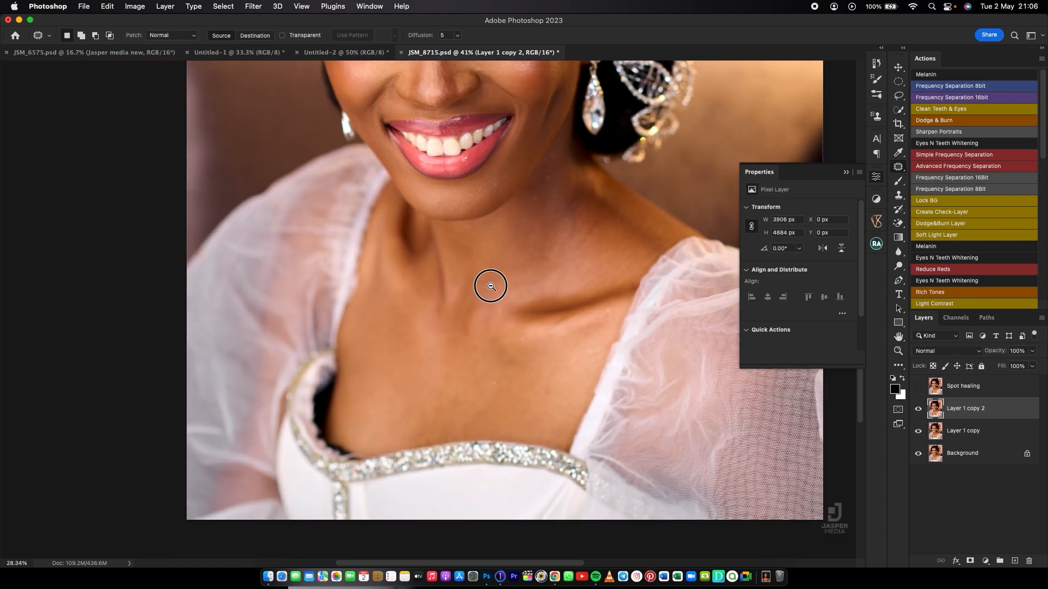
{"action": "scroll", "coordinate": [382, 251], "scroll_direction": "up", "scroll_amount": 4}
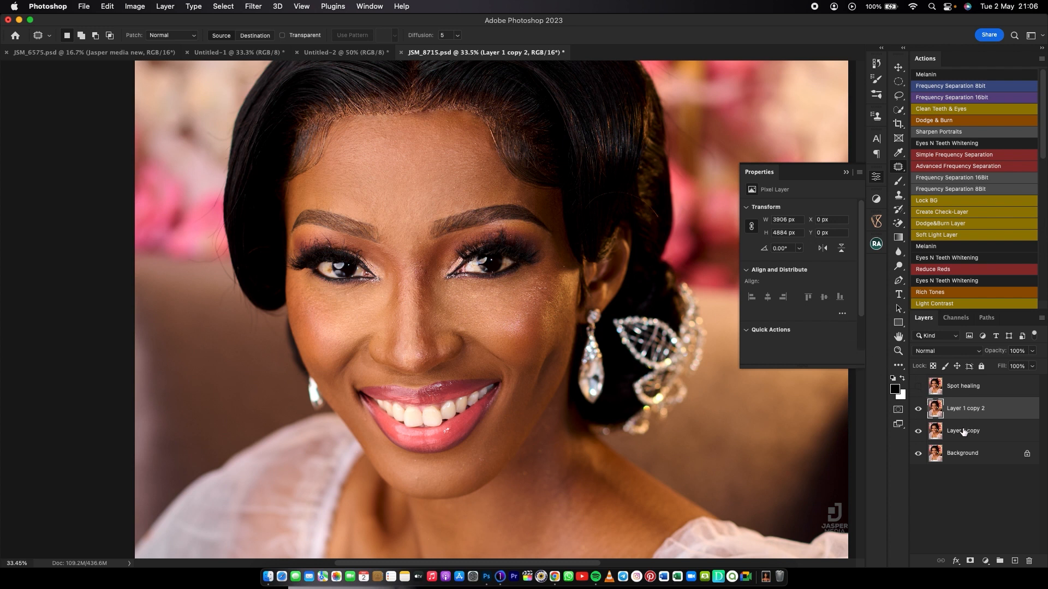
{"action": "left_click", "coordinate": [919, 410]}
{"action": "left_click", "coordinate": [919, 431]}
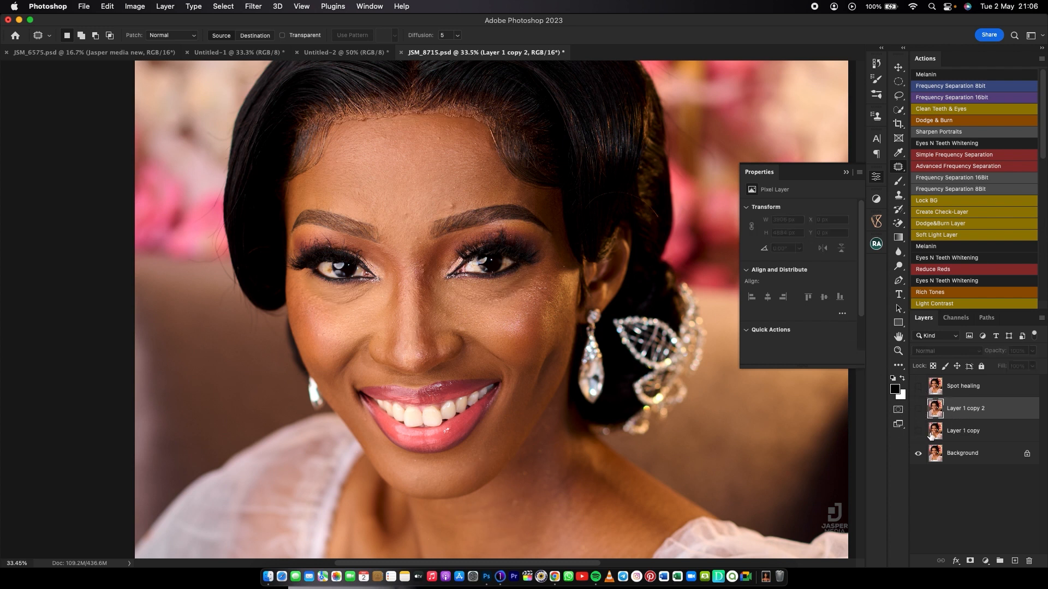
{"action": "left_click", "coordinate": [964, 458]}
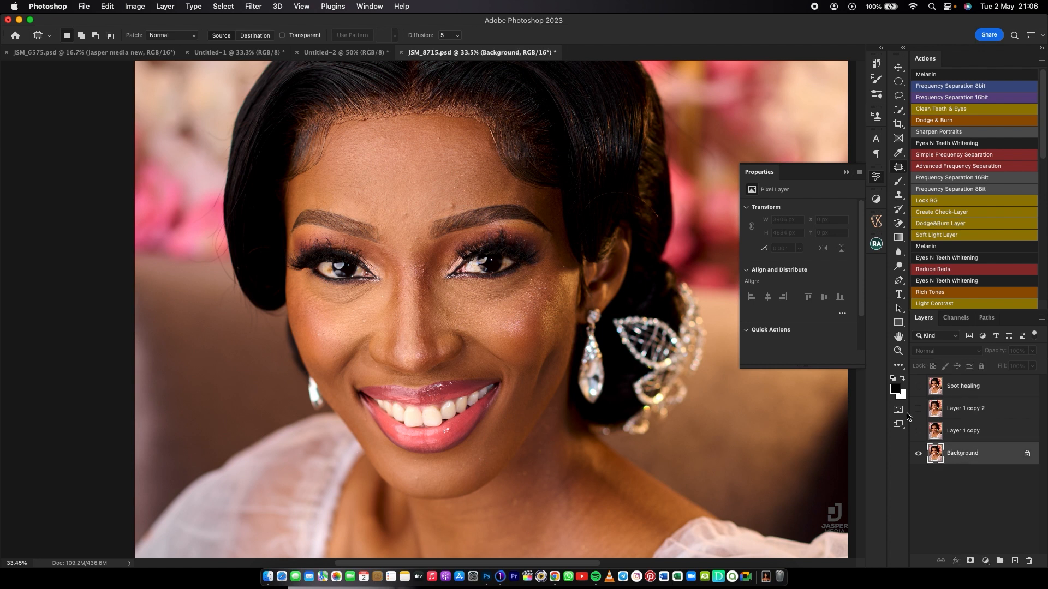
Duplicate the Background layer and rename Layer 1 copy as Healing brush.
{"action": "key", "text": "super+j"}
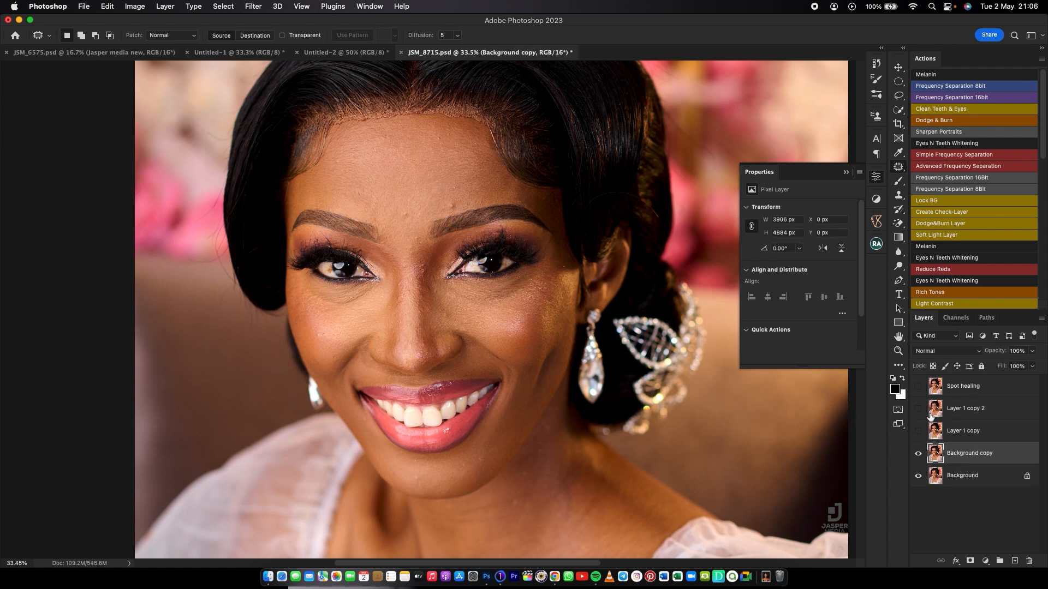
{"action": "left_click", "coordinate": [950, 431]}
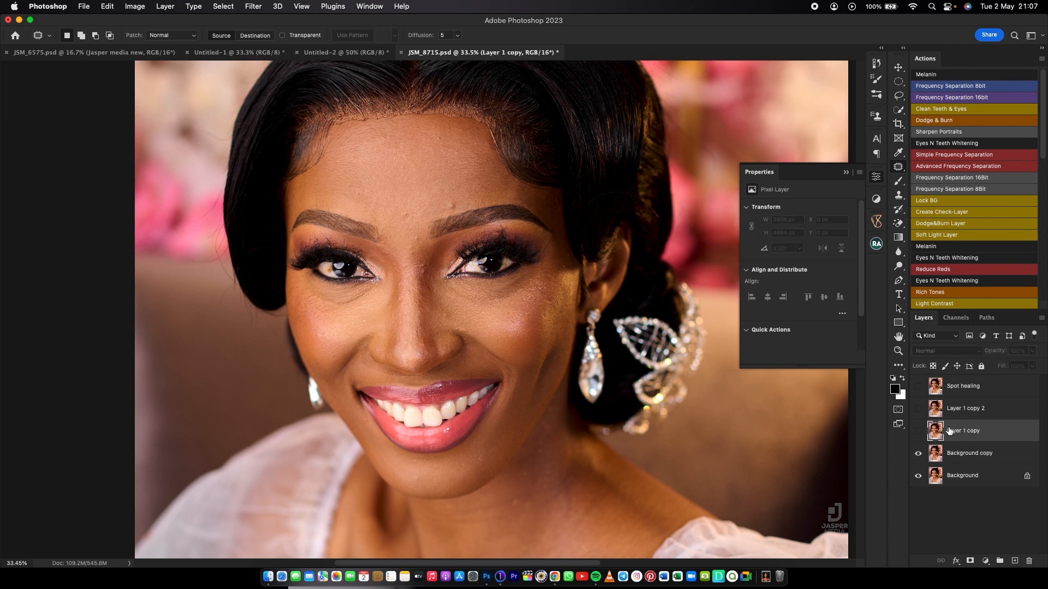
{"action": "double_click", "coordinate": [954, 431]}
{"action": "type", "text": "Healing brush"}
{"action": "key", "text": "Return"}
Rename Layer 1 copy 2 as Patch tool and Background copy as clone stamp.
{"action": "double_click", "coordinate": [969, 408]}
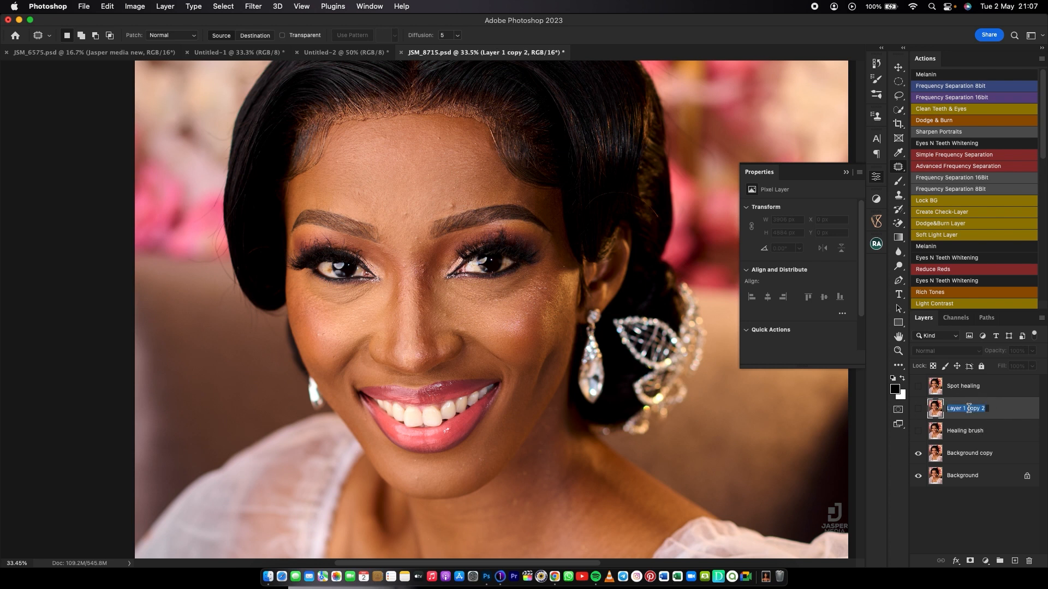
{"action": "type", "text": "Patch tool"}
{"action": "key", "text": "Return"}
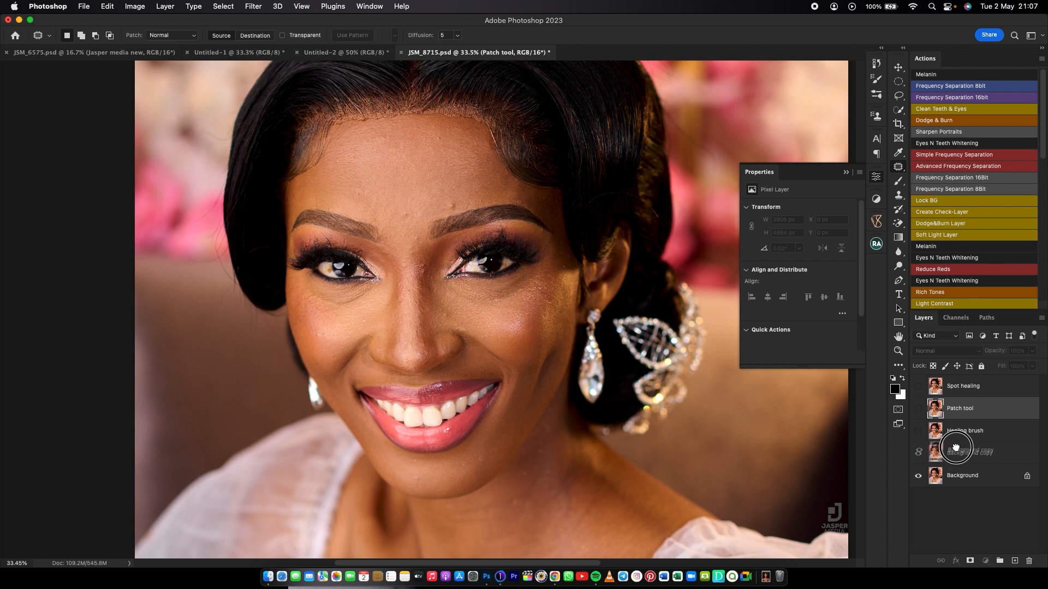
{"action": "left_click", "coordinate": [978, 458]}
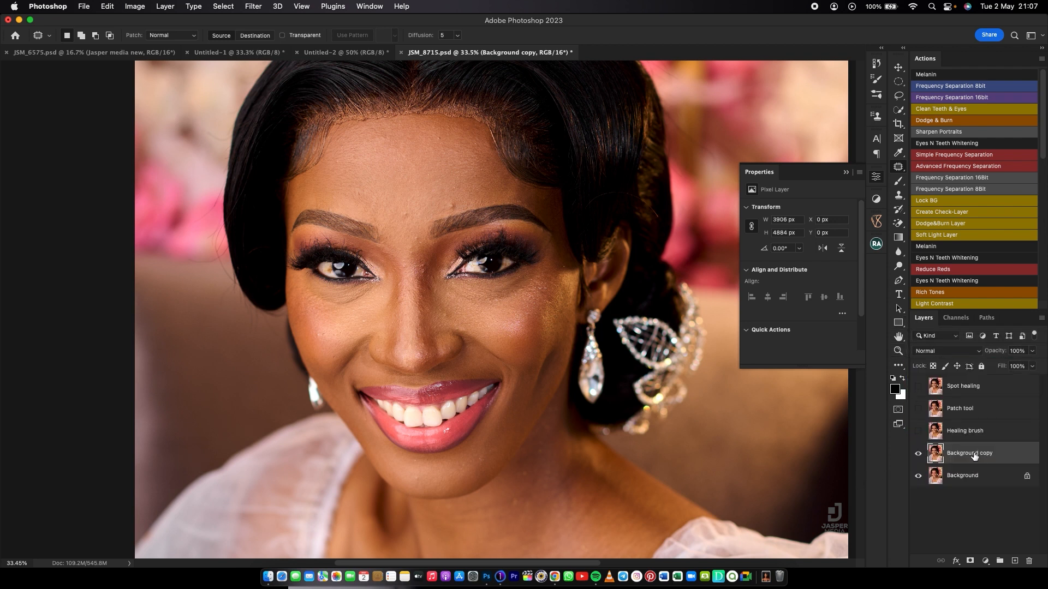
{"action": "double_click", "coordinate": [975, 455]}
{"action": "type", "text": "clone stamp"}
{"action": "key", "text": "Return"}
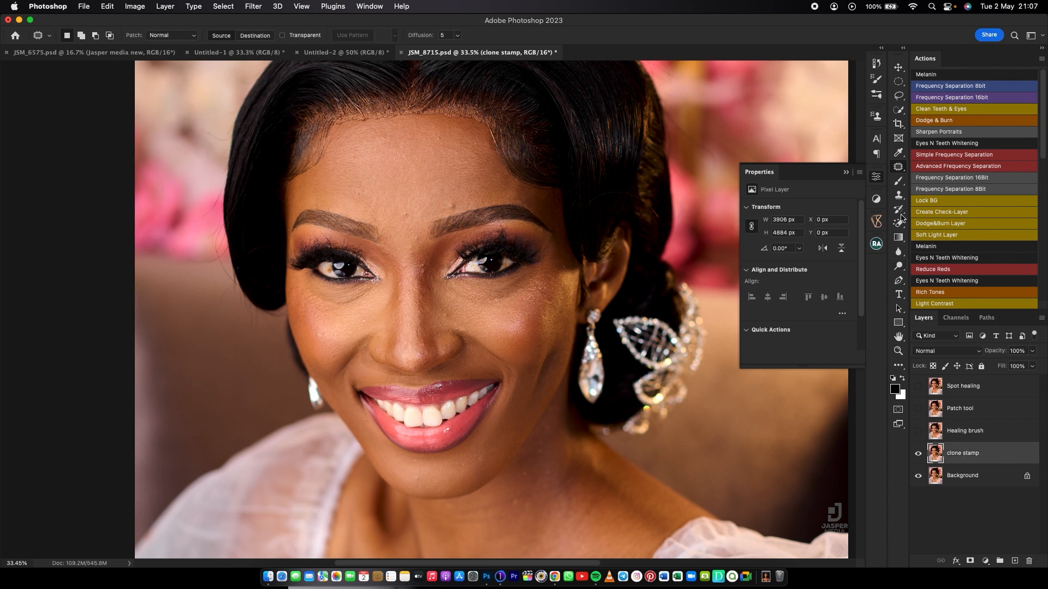
Using the Clone Stamp at 5% flow and a 50 px brush, clone clean skin along the upper edge of the image-right eyebrow.
{"action": "left_click", "coordinate": [899, 196]}
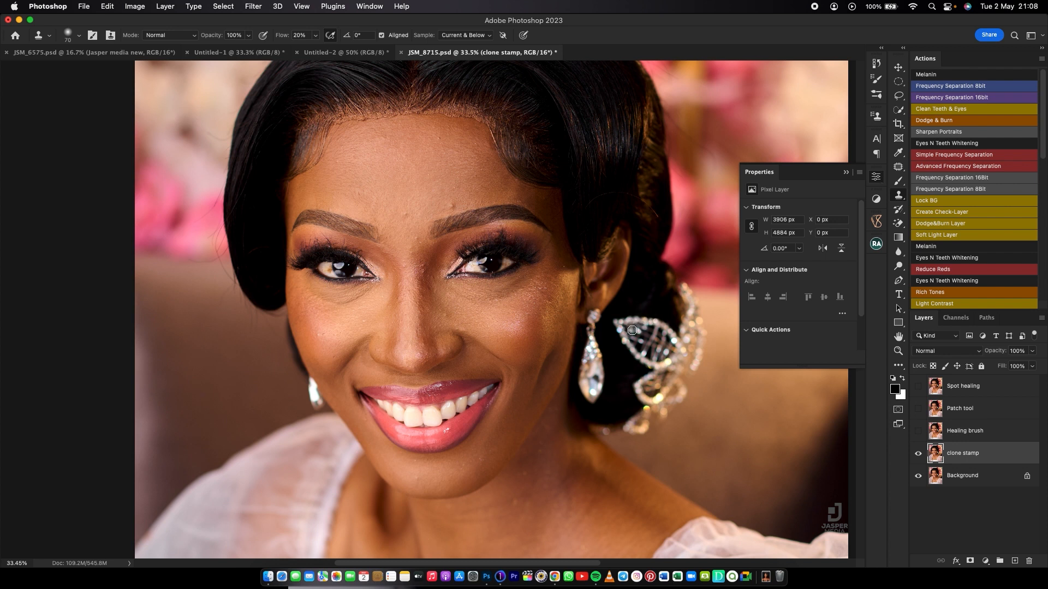
{"action": "left_click", "coordinate": [305, 35]}
{"action": "scroll", "coordinate": [430, 217], "scroll_direction": "up", "scroll_amount": 5}
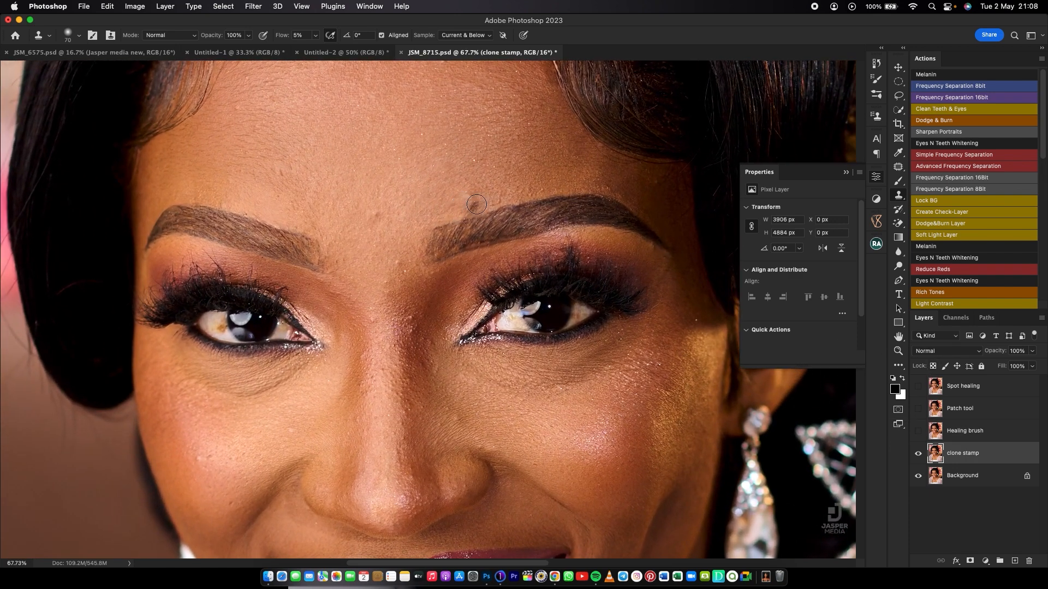
{"action": "key", "text": "["}
{"action": "key", "text": "["}
{"action": "left_click_drag", "start_coordinate": [485, 203], "coordinate": [475, 202]}
{"action": "left_click_drag", "start_coordinate": [469, 198], "coordinate": [467, 198]}
{"action": "left_click", "coordinate": [463, 187], "text": "alt"}
{"action": "left_click_drag", "start_coordinate": [467, 196], "coordinate": [474, 193]}
Clone smooth skin over the nose bridge between the eyes and down its image-right side.
{"action": "left_click", "coordinate": [375, 333], "text": "alt"}
{"action": "left_click", "coordinate": [373, 324]}
{"action": "mouse_move", "coordinate": [372, 318]}
{"action": "left_mouse_down"}
{"action": "mouse_move", "coordinate": [407, 354]}
{"action": "mouse_move", "coordinate": [412, 327]}
{"action": "mouse_move", "coordinate": [413, 352]}
{"action": "mouse_move", "coordinate": [411, 314]}
{"action": "mouse_move", "coordinate": [411, 353]}
{"action": "mouse_move", "coordinate": [413, 320]}
{"action": "left_mouse_up"}
{"action": "mouse_move", "coordinate": [421, 357]}
{"action": "left_mouse_down"}
{"action": "mouse_move", "coordinate": [421, 343]}
{"action": "mouse_move", "coordinate": [430, 346]}
{"action": "mouse_move", "coordinate": [405, 388]}
{"action": "mouse_move", "coordinate": [407, 416]}
{"action": "mouse_move", "coordinate": [395, 391]}
{"action": "mouse_move", "coordinate": [396, 410]}
{"action": "left_mouse_up"}
{"action": "left_click", "coordinate": [418, 375], "text": "alt"}
{"action": "left_click", "coordinate": [420, 375], "text": "alt"}
{"action": "left_click", "coordinate": [414, 391], "text": "alt"}
{"action": "left_click", "coordinate": [416, 417], "text": "alt"}
{"action": "left_click", "coordinate": [395, 421], "text": "alt"}
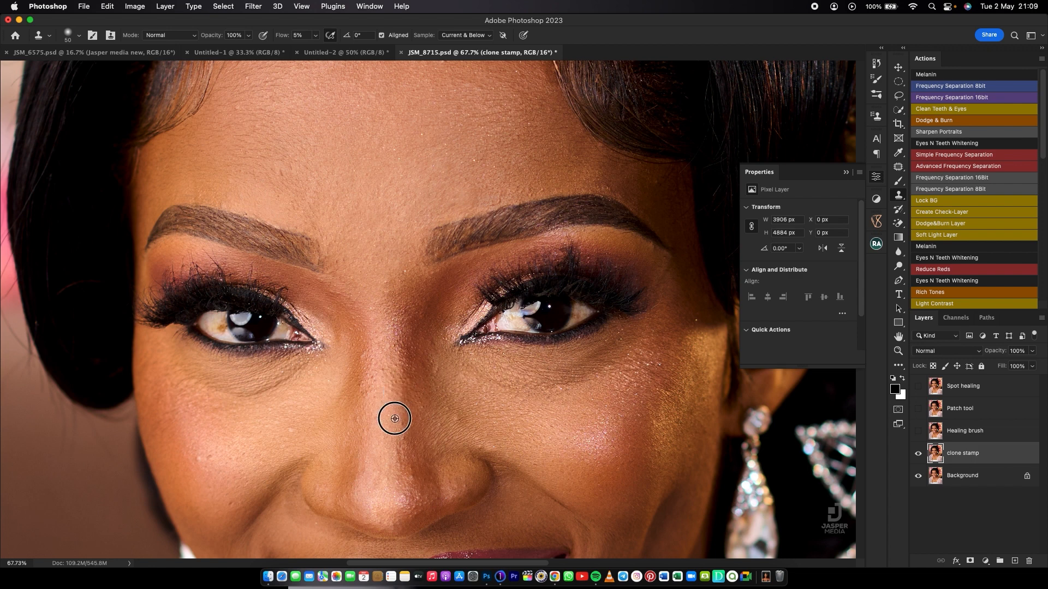
Clone smooth skin over the image-left side of the nose and the middle of its bridge.
{"action": "left_click_drag", "start_coordinate": [386, 369], "coordinate": [384, 375]}
{"action": "left_click", "coordinate": [375, 426], "text": "alt"}
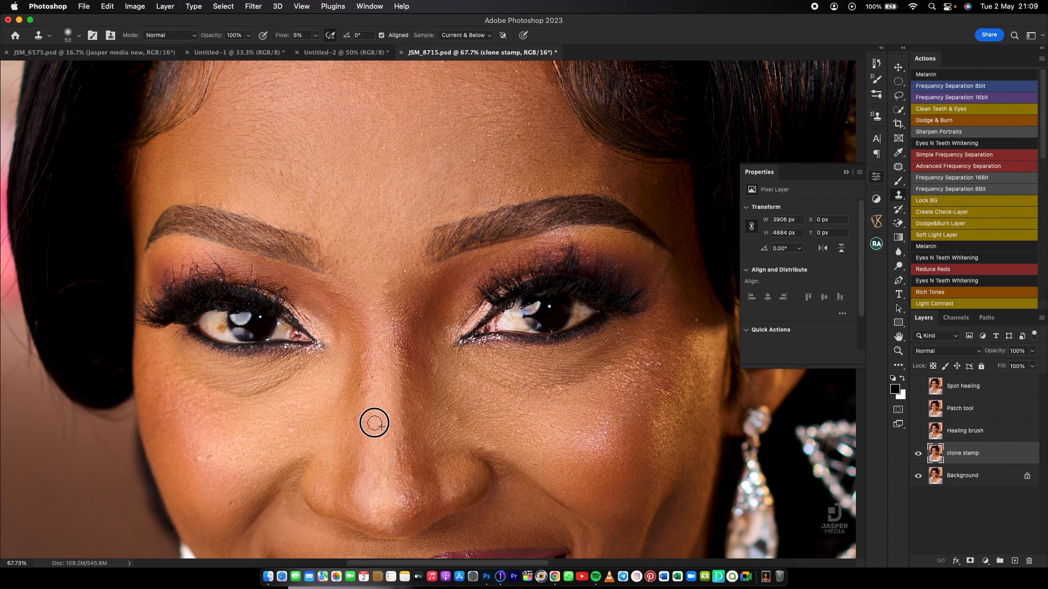
{"action": "mouse_move", "coordinate": [375, 382]}
{"action": "left_mouse_down"}
{"action": "mouse_move", "coordinate": [359, 394]}
{"action": "mouse_move", "coordinate": [365, 355]}
{"action": "left_mouse_up"}
{"action": "mouse_move", "coordinate": [356, 416]}
{"action": "left_mouse_down"}
{"action": "mouse_move", "coordinate": [355, 433]}
{"action": "mouse_move", "coordinate": [342, 401]}
{"action": "left_mouse_up"}
{"action": "left_click", "coordinate": [346, 437], "text": "alt"}
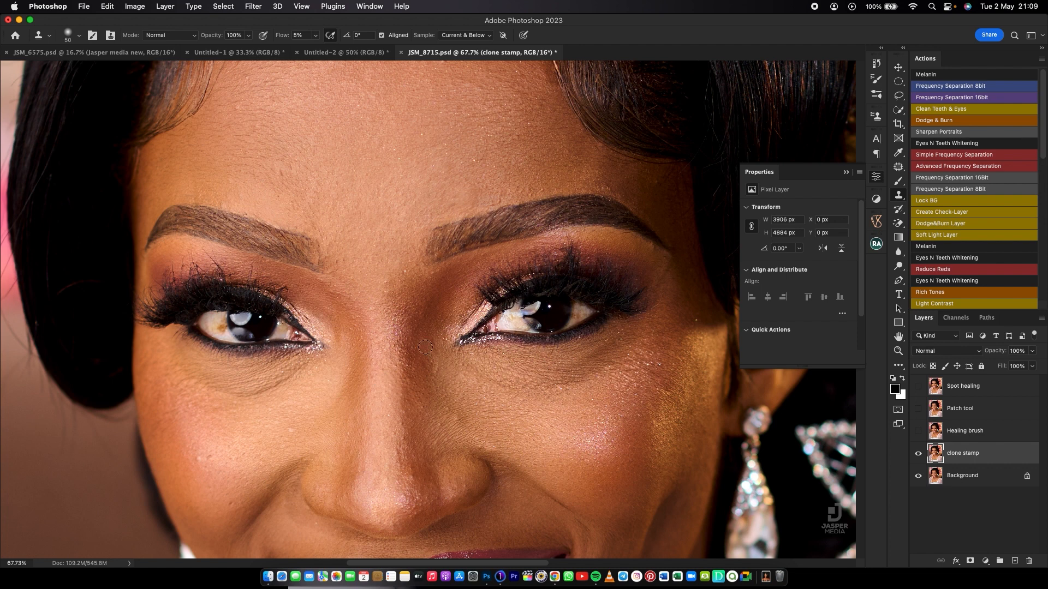
{"action": "left_click", "coordinate": [403, 365], "text": "alt"}
{"action": "left_click_drag", "start_coordinate": [399, 367], "coordinate": [398, 339]}
{"action": "left_click", "coordinate": [393, 381], "text": "alt"}
{"action": "left_click", "coordinate": [410, 380], "text": "alt"}
{"action": "left_click_drag", "start_coordinate": [407, 362], "coordinate": [404, 350]}
Clone clean skin over the blemishes on the image-right cheek beside the nose and on the image-left cheek.
{"action": "mouse_move", "coordinate": [455, 422]}
{"action": "left_mouse_down"}
{"action": "mouse_move", "coordinate": [466, 423]}
{"action": "mouse_move", "coordinate": [480, 448]}
{"action": "left_mouse_up"}
{"action": "left_click", "coordinate": [498, 434], "text": "alt"}
{"action": "left_click", "coordinate": [502, 460], "text": "alt"}
{"action": "mouse_move", "coordinate": [494, 453]}
{"action": "left_mouse_down"}
{"action": "mouse_move", "coordinate": [485, 449]}
{"action": "mouse_move", "coordinate": [497, 447]}
{"action": "left_mouse_up"}
{"action": "left_click", "coordinate": [216, 473], "text": "alt"}
{"action": "mouse_move", "coordinate": [213, 457]}
{"action": "left_mouse_down"}
{"action": "mouse_move", "coordinate": [204, 468]}
{"action": "mouse_move", "coordinate": [194, 454]}
{"action": "mouse_move", "coordinate": [202, 458]}
{"action": "left_mouse_up"}
{"action": "left_click", "coordinate": [205, 481], "text": "alt"}
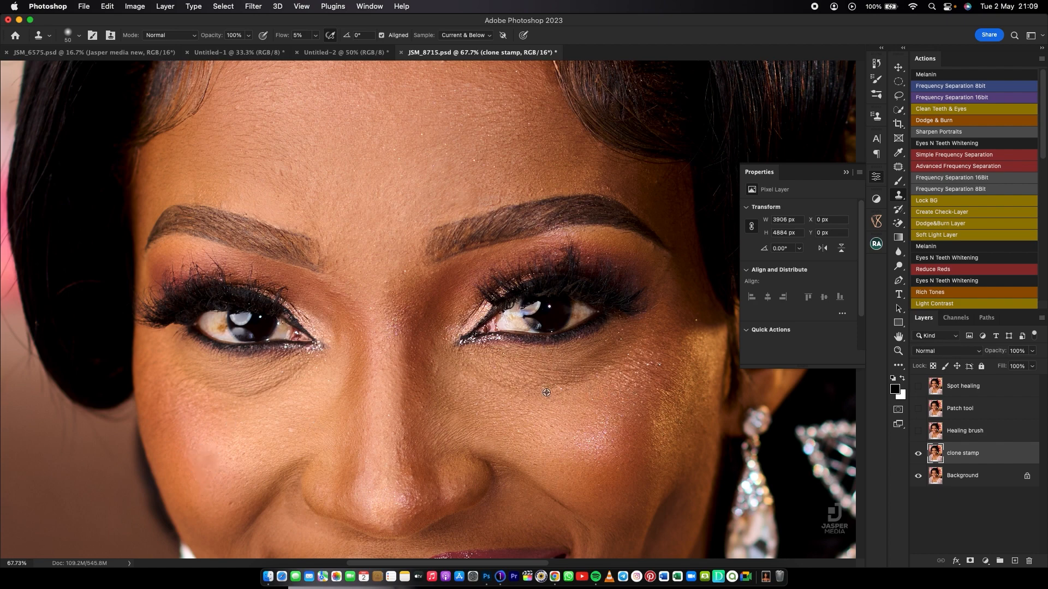
Clone lighter cheek skin over the lines under the image-left eye with a 90 px Clone Stamp brush.
{"action": "left_click_drag", "start_coordinate": [478, 399], "coordinate": [452, 398]}
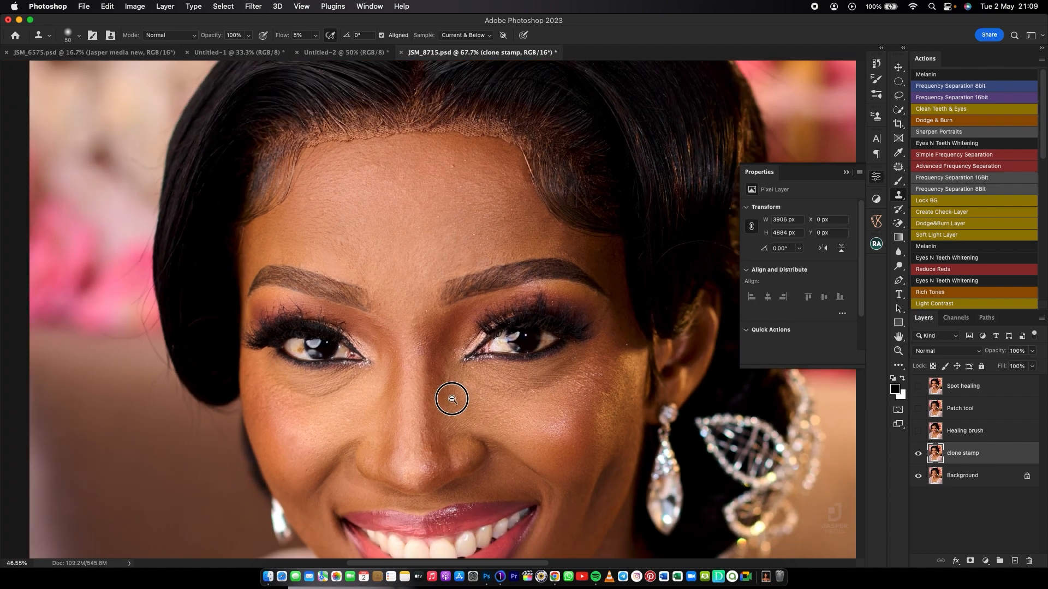
{"action": "left_click_drag", "start_coordinate": [412, 438], "coordinate": [470, 368]}
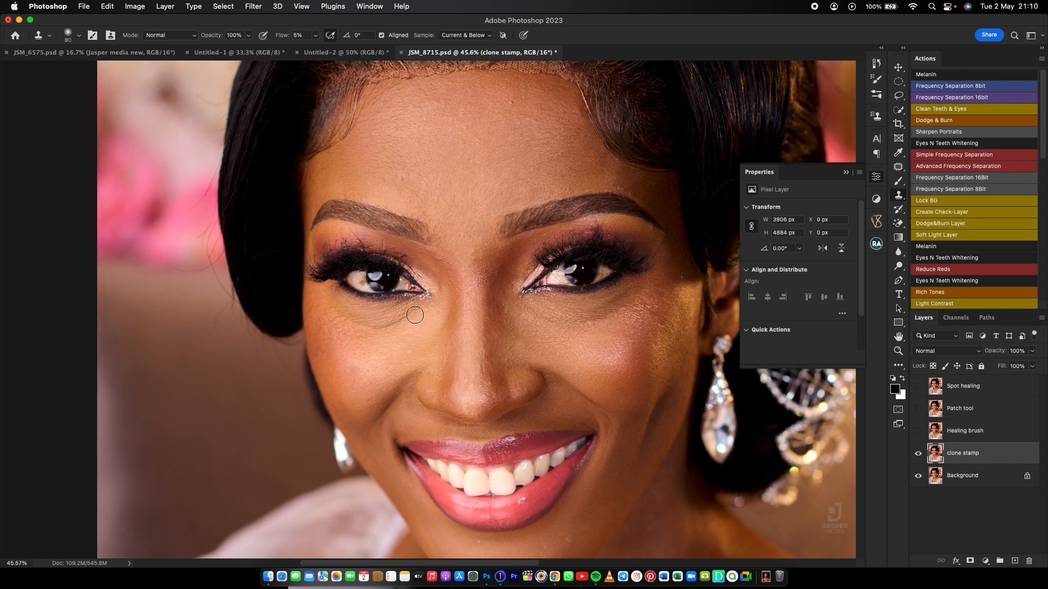
{"action": "left_click_drag", "start_coordinate": [407, 318], "coordinate": [366, 323]}
{"action": "mouse_move", "coordinate": [353, 324]}
{"action": "left_mouse_down"}
{"action": "mouse_move", "coordinate": [341, 311]}
{"action": "mouse_move", "coordinate": [369, 324]}
{"action": "mouse_move", "coordinate": [393, 305]}
{"action": "mouse_move", "coordinate": [339, 310]}
{"action": "mouse_move", "coordinate": [322, 297]}
{"action": "mouse_move", "coordinate": [377, 320]}
{"action": "mouse_move", "coordinate": [351, 325]}
{"action": "mouse_move", "coordinate": [404, 322]}
{"action": "mouse_move", "coordinate": [421, 304]}
{"action": "mouse_move", "coordinate": [365, 334]}
{"action": "mouse_move", "coordinate": [354, 325]}
{"action": "left_mouse_up"}
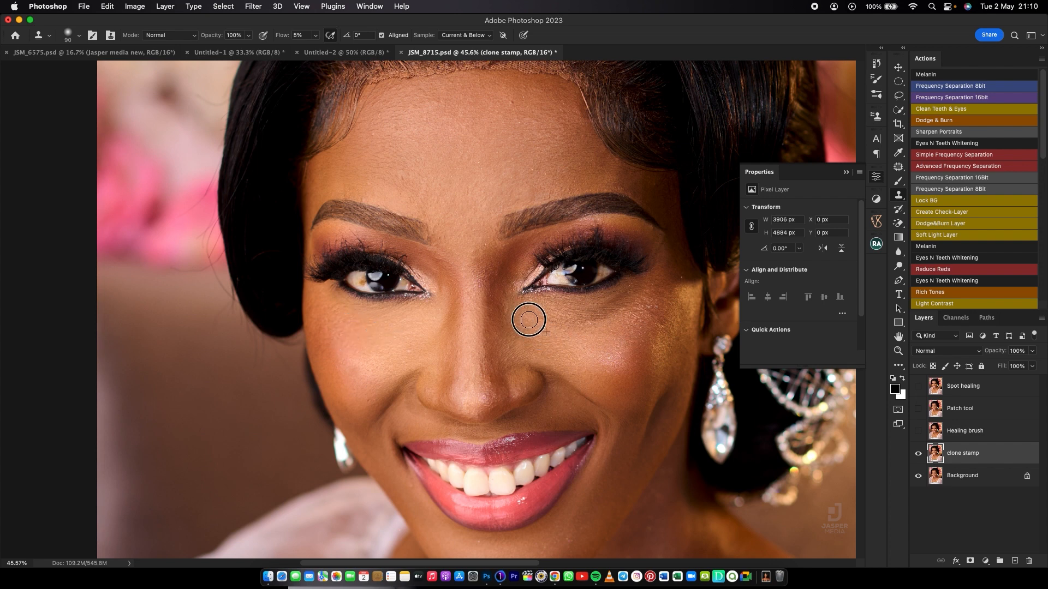
Clone smooth skin over the lines under the image-right eye and out towards its outer corner.
{"action": "mouse_move", "coordinate": [526, 317]}
{"action": "left_mouse_down"}
{"action": "mouse_move", "coordinate": [606, 317]}
{"action": "mouse_move", "coordinate": [597, 320]}
{"action": "mouse_move", "coordinate": [630, 295]}
{"action": "mouse_move", "coordinate": [590, 312]}
{"action": "mouse_move", "coordinate": [625, 298]}
{"action": "mouse_move", "coordinate": [602, 328]}
{"action": "left_mouse_up"}
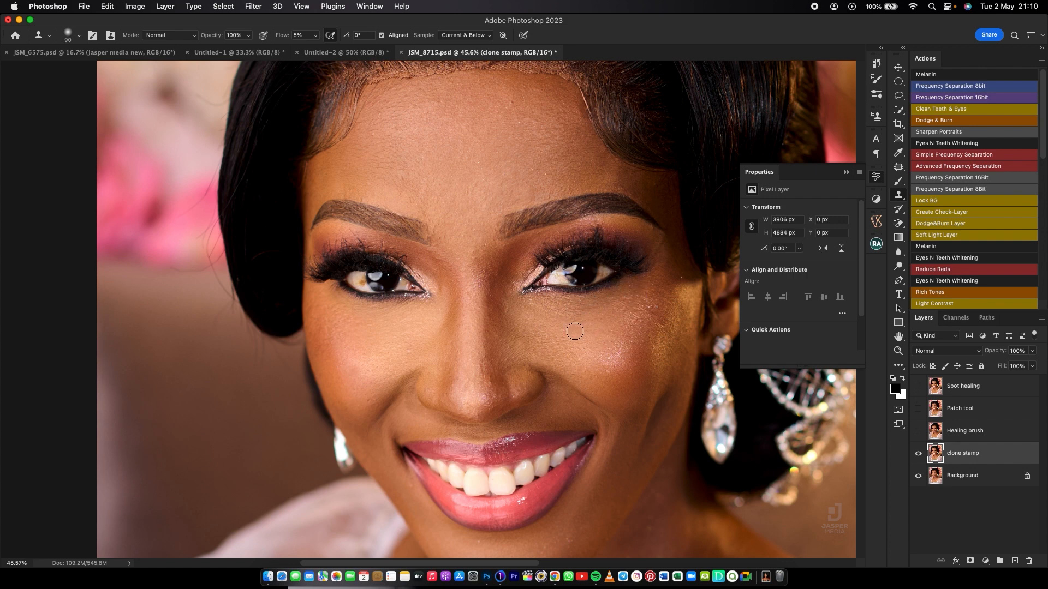
{"action": "left_click", "coordinate": [637, 312], "text": "alt"}
{"action": "mouse_move", "coordinate": [643, 300]}
{"action": "left_mouse_down"}
{"action": "mouse_move", "coordinate": [618, 296]}
{"action": "mouse_move", "coordinate": [575, 318]}
{"action": "mouse_move", "coordinate": [538, 311]}
{"action": "mouse_move", "coordinate": [556, 333]}
{"action": "mouse_move", "coordinate": [513, 326]}
{"action": "left_mouse_up"}
{"action": "left_click", "coordinate": [590, 327], "text": "alt"}
Clone clean forehead skin along the hairline and over the dark spot on the upper forehead.
{"action": "left_click_drag", "start_coordinate": [577, 241], "coordinate": [531, 326]}
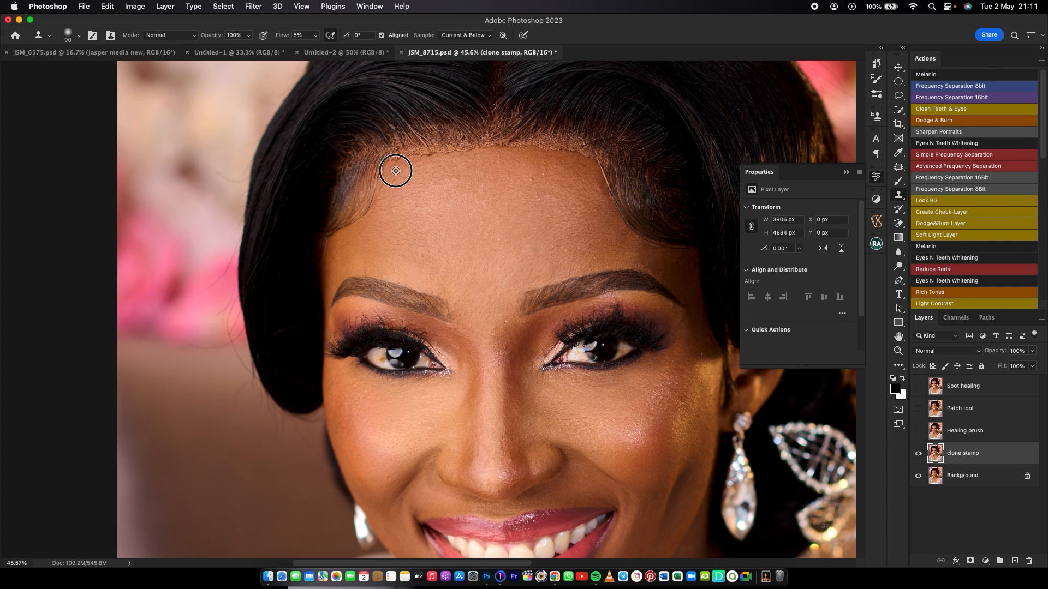
{"action": "left_click", "coordinate": [393, 163]}
{"action": "mouse_move", "coordinate": [391, 163]}
{"action": "left_mouse_down"}
{"action": "mouse_move", "coordinate": [477, 149]}
{"action": "mouse_move", "coordinate": [464, 147]}
{"action": "mouse_move", "coordinate": [402, 158]}
{"action": "mouse_move", "coordinate": [463, 147]}
{"action": "mouse_move", "coordinate": [570, 152]}
{"action": "mouse_move", "coordinate": [502, 146]}
{"action": "mouse_move", "coordinate": [402, 162]}
{"action": "mouse_move", "coordinate": [583, 157]}
{"action": "mouse_move", "coordinate": [536, 144]}
{"action": "mouse_move", "coordinate": [597, 162]}
{"action": "mouse_move", "coordinate": [598, 183]}
{"action": "mouse_move", "coordinate": [590, 174]}
{"action": "left_mouse_up"}
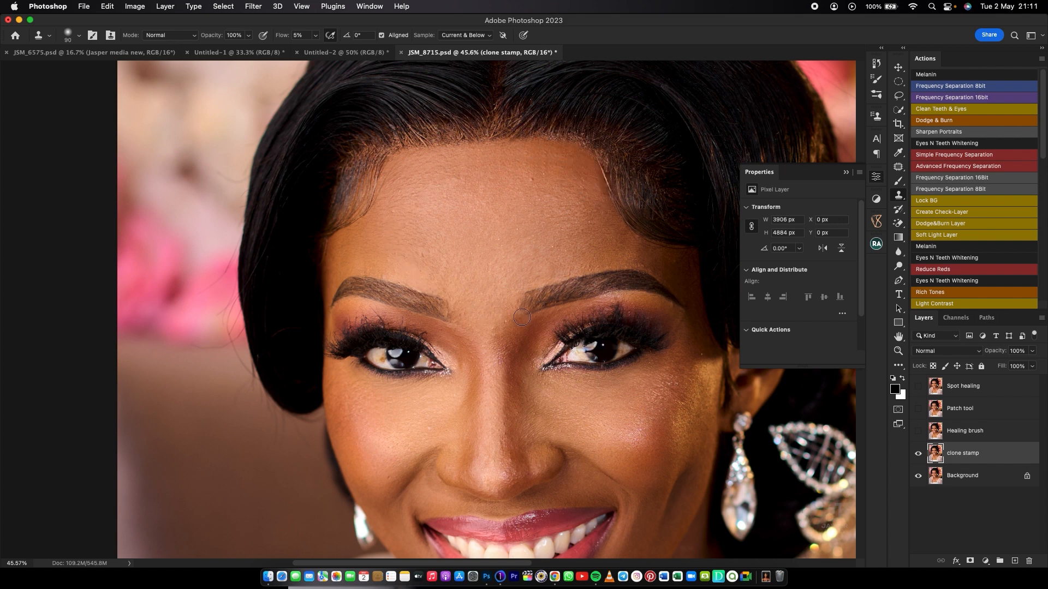
{"action": "left_click", "coordinate": [524, 193], "text": "alt"}
{"action": "mouse_move", "coordinate": [527, 185]}
{"action": "left_mouse_down"}
{"action": "mouse_move", "coordinate": [538, 180]}
{"action": "mouse_move", "coordinate": [530, 183]}
{"action": "left_mouse_up"}
Clone clean skin over the dark spots on the central and lower chest, above the dress's jewelled trim.
{"action": "mouse_move", "coordinate": [504, 321]}
{"action": "left_mouse_down"}
{"action": "mouse_move", "coordinate": [506, 218]}
{"action": "mouse_move", "coordinate": [512, 230]}
{"action": "mouse_move", "coordinate": [453, 240]}
{"action": "mouse_move", "coordinate": [482, 270]}
{"action": "mouse_move", "coordinate": [485, 257]}
{"action": "left_mouse_up"}
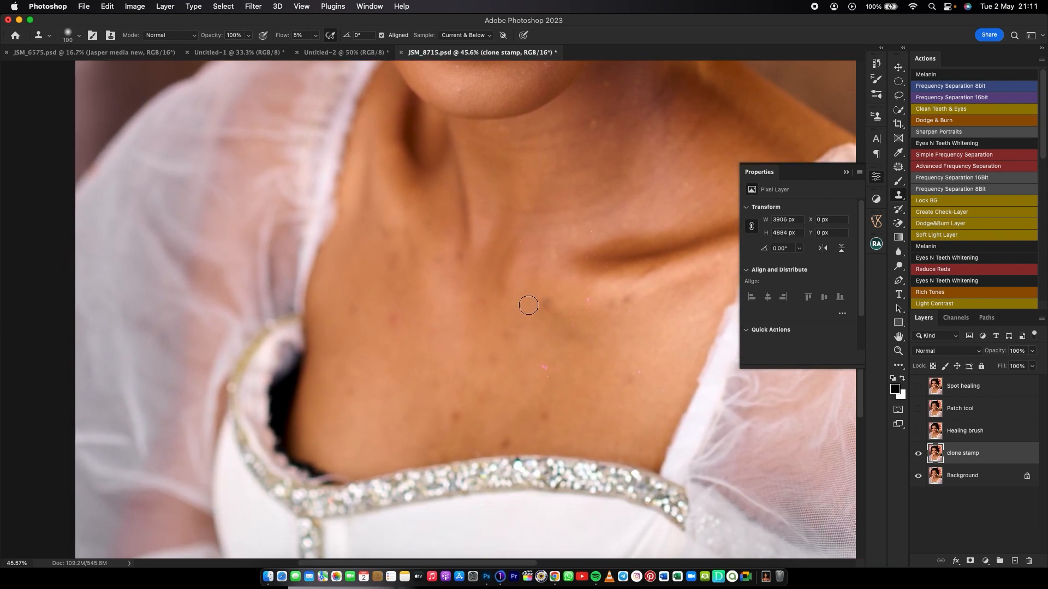
{"action": "left_click", "coordinate": [547, 324], "text": "alt"}
{"action": "mouse_move", "coordinate": [547, 310]}
{"action": "left_mouse_down"}
{"action": "mouse_move", "coordinate": [564, 323]}
{"action": "mouse_move", "coordinate": [543, 299]}
{"action": "mouse_move", "coordinate": [552, 330]}
{"action": "mouse_move", "coordinate": [516, 318]}
{"action": "mouse_move", "coordinate": [507, 349]}
{"action": "mouse_move", "coordinate": [513, 316]}
{"action": "mouse_move", "coordinate": [487, 399]}
{"action": "mouse_move", "coordinate": [496, 380]}
{"action": "mouse_move", "coordinate": [480, 395]}
{"action": "mouse_move", "coordinate": [487, 383]}
{"action": "mouse_move", "coordinate": [466, 388]}
{"action": "left_mouse_up"}
{"action": "left_click", "coordinate": [564, 337], "text": "alt"}
{"action": "left_click", "coordinate": [527, 356], "text": "alt"}
{"action": "left_click", "coordinate": [503, 374], "text": "alt"}
{"action": "left_click", "coordinate": [501, 370], "text": "alt"}
{"action": "left_click", "coordinate": [505, 403], "text": "alt"}
{"action": "left_click", "coordinate": [572, 408], "text": "alt"}
{"action": "mouse_move", "coordinate": [543, 417]}
{"action": "left_mouse_down"}
{"action": "mouse_move", "coordinate": [502, 446]}
{"action": "mouse_move", "coordinate": [519, 445]}
{"action": "mouse_move", "coordinate": [457, 407]}
{"action": "mouse_move", "coordinate": [454, 425]}
{"action": "mouse_move", "coordinate": [433, 404]}
{"action": "mouse_move", "coordinate": [441, 415]}
{"action": "mouse_move", "coordinate": [473, 412]}
{"action": "left_mouse_up"}
{"action": "left_click", "coordinate": [487, 406], "text": "alt"}
{"action": "left_click", "coordinate": [476, 407], "text": "alt"}
{"action": "left_click_drag", "start_coordinate": [443, 444], "coordinate": [444, 421]}
Clone clean skin over the remaining chest spots on both sides and below the image-right collarbone with a 125 px brush.
{"action": "left_click", "coordinate": [405, 370], "text": "alt"}
{"action": "left_click_drag", "start_coordinate": [392, 334], "coordinate": [398, 309]}
{"action": "left_click", "coordinate": [504, 367], "text": "alt"}
{"action": "left_click_drag", "start_coordinate": [558, 370], "coordinate": [541, 377]}
{"action": "left_click", "coordinate": [570, 346], "text": "alt"}
{"action": "left_click_drag", "start_coordinate": [590, 306], "coordinate": [576, 332]}
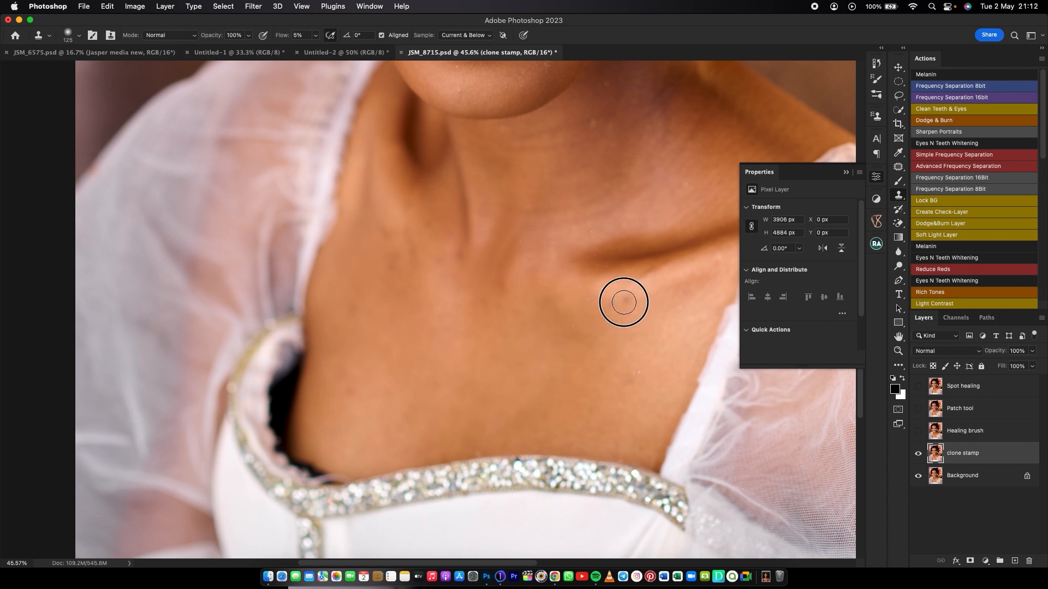
{"action": "left_click", "coordinate": [613, 336], "text": "alt"}
{"action": "left_click_drag", "start_coordinate": [631, 304], "coordinate": [618, 300]}
{"action": "left_click", "coordinate": [377, 336], "text": "alt"}
{"action": "left_click_drag", "start_coordinate": [353, 312], "coordinate": [361, 307]}
Clone smoother skin over the lines and blemishes on the neck.
{"action": "left_click", "coordinate": [594, 153], "text": "alt"}
{"action": "left_click_drag", "start_coordinate": [597, 136], "coordinate": [562, 144]}
{"action": "mouse_move", "coordinate": [520, 152]}
{"action": "left_mouse_down"}
{"action": "mouse_move", "coordinate": [561, 149]}
{"action": "mouse_move", "coordinate": [578, 128]}
{"action": "mouse_move", "coordinate": [523, 142]}
{"action": "mouse_move", "coordinate": [598, 122]}
{"action": "mouse_move", "coordinate": [578, 134]}
{"action": "left_mouse_up"}
{"action": "left_click", "coordinate": [544, 221], "text": "alt"}
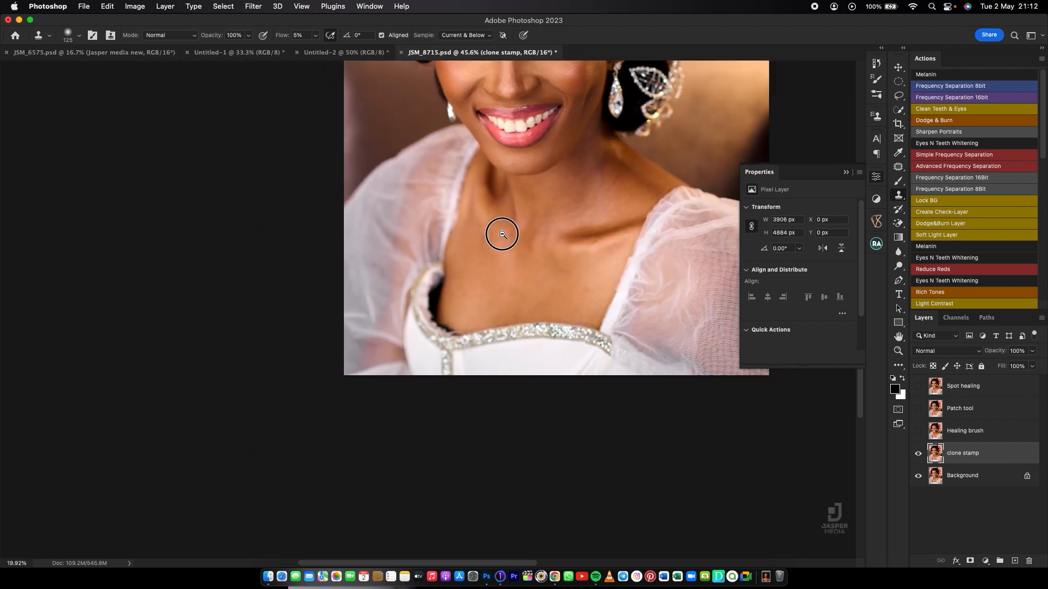
Compare the face and full portrait before and after by toggling the clone stamp layer's visibility.
{"action": "scroll", "coordinate": [539, 188], "scroll_direction": "up", "scroll_amount": 8}
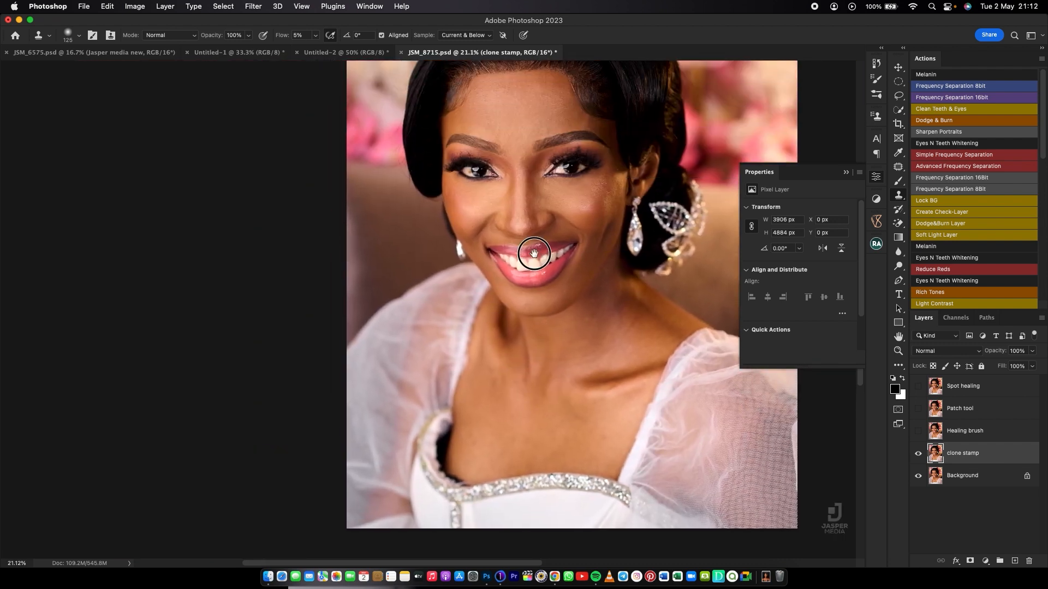
{"action": "left_click_drag", "start_coordinate": [525, 205], "coordinate": [612, 213]}
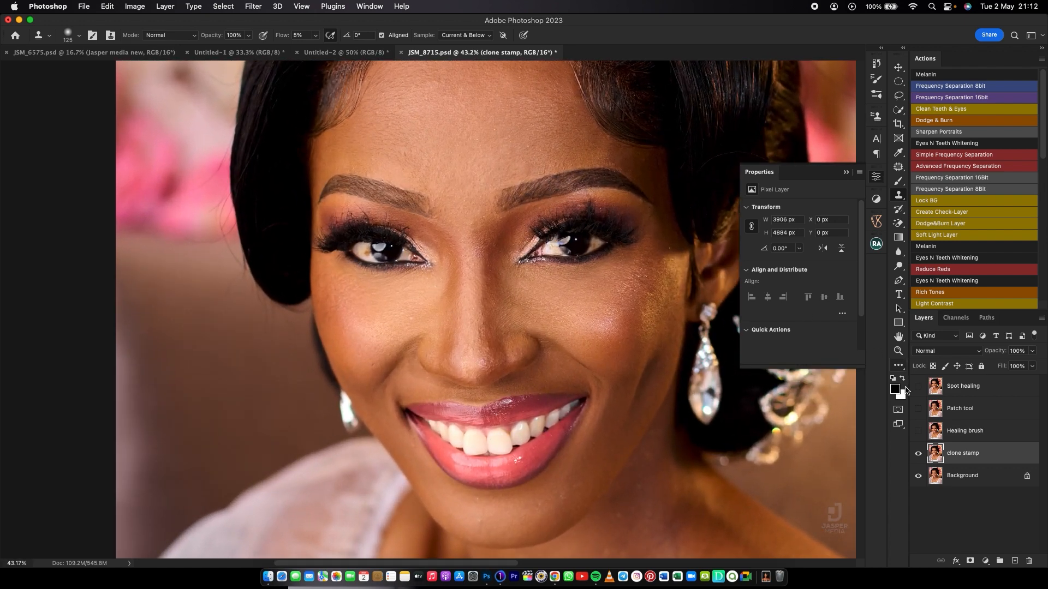
{"action": "left_click", "coordinate": [919, 453]}
{"action": "left_click", "coordinate": [919, 453]}
{"action": "left_click", "coordinate": [918, 454]}
{"action": "left_click", "coordinate": [919, 453]}
{"action": "left_click_drag", "start_coordinate": [687, 365], "coordinate": [636, 370]}
{"action": "left_click", "coordinate": [917, 453]}
{"action": "left_click", "coordinate": [917, 453]}
{"action": "left_click", "coordinate": [918, 454]}
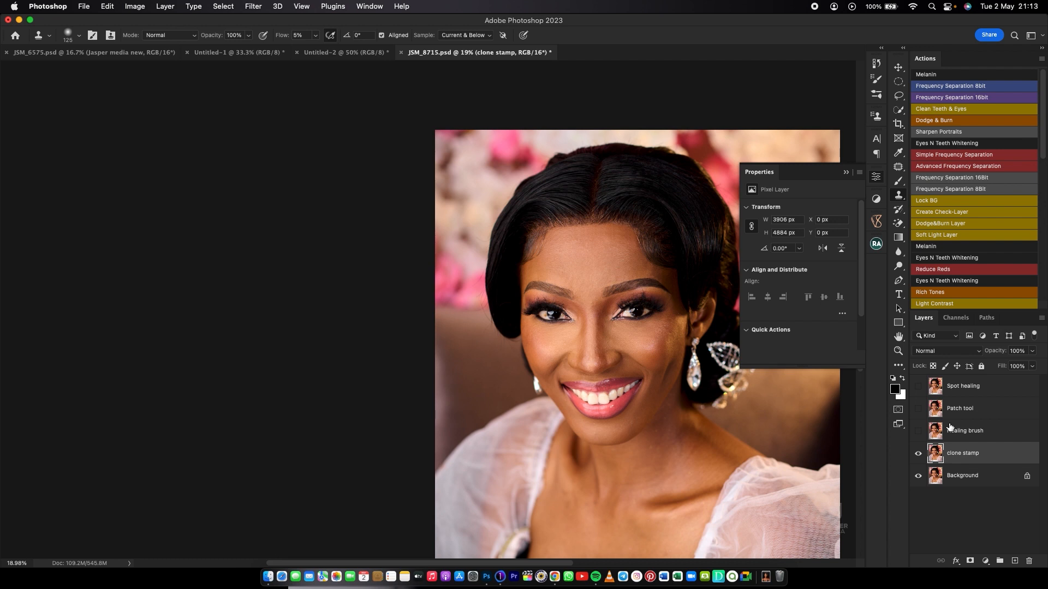
Hide the clone stamp layer and group the Spot healing, Patch tool, Healing brush and clone stamp layers.
{"action": "left_click", "coordinate": [918, 454]}
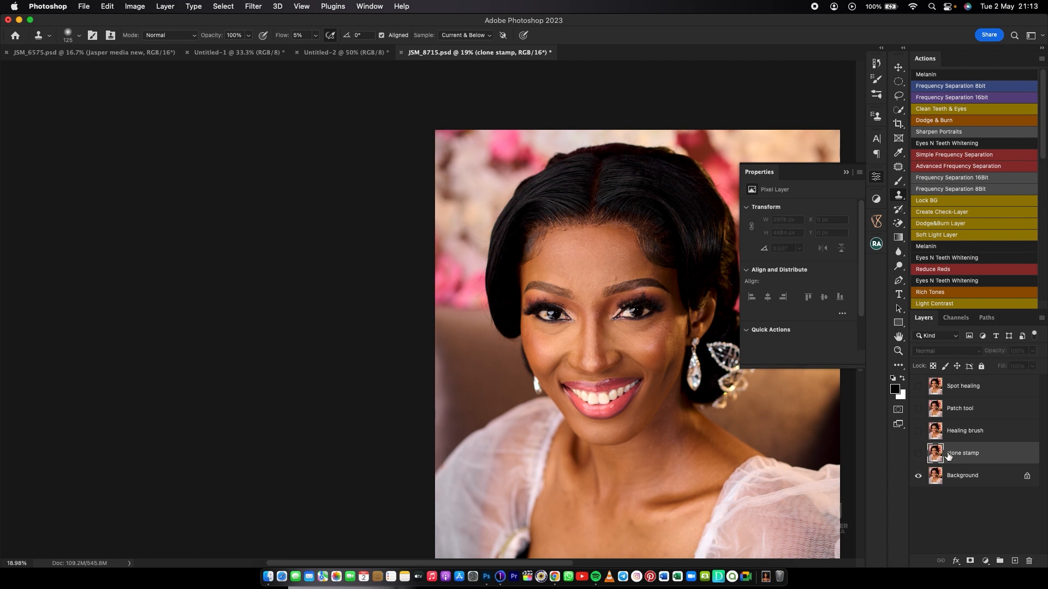
{"action": "left_click", "coordinate": [970, 397]}
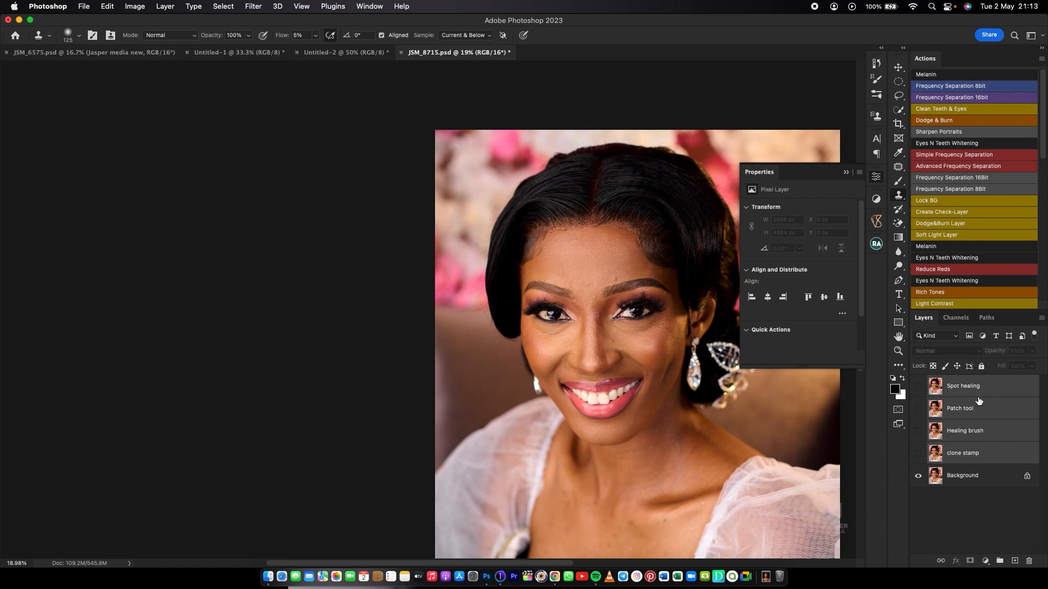
{"action": "key", "text": "super+g"}
Duplicate the Background layer and create a Beauty Retouch frequency separation via Gaussian Blur with a radius of 8.0 pixels.
{"action": "left_click", "coordinate": [961, 404]}
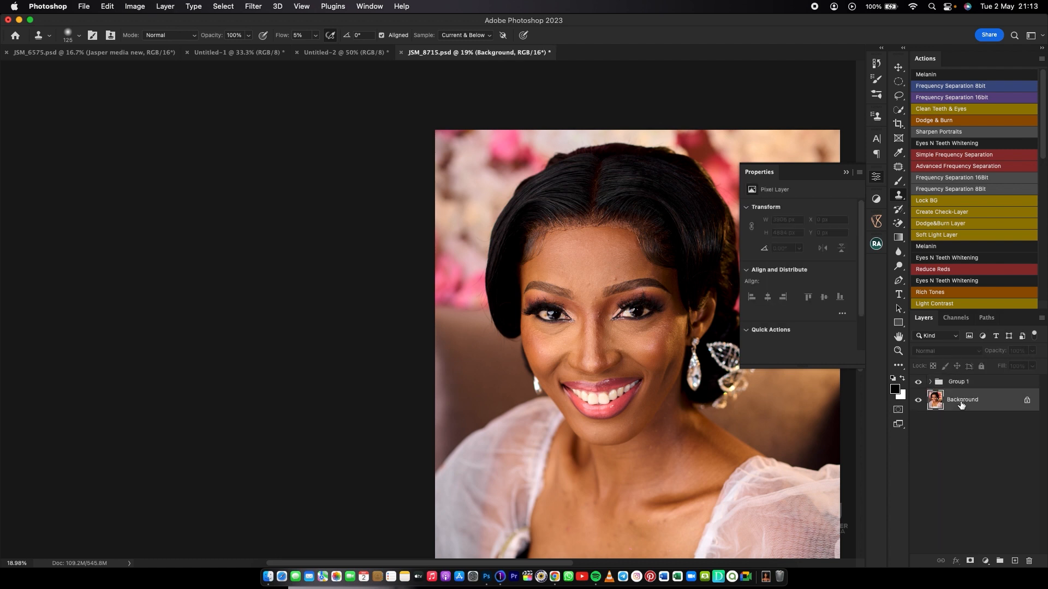
{"action": "key", "text": "super+j"}
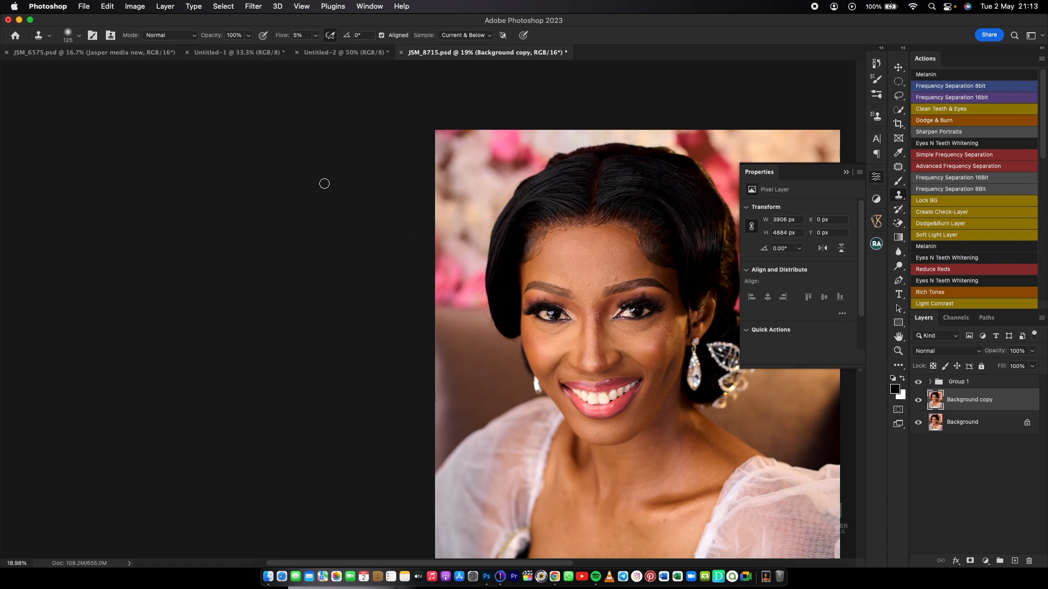
{"action": "left_click", "coordinate": [875, 244]}
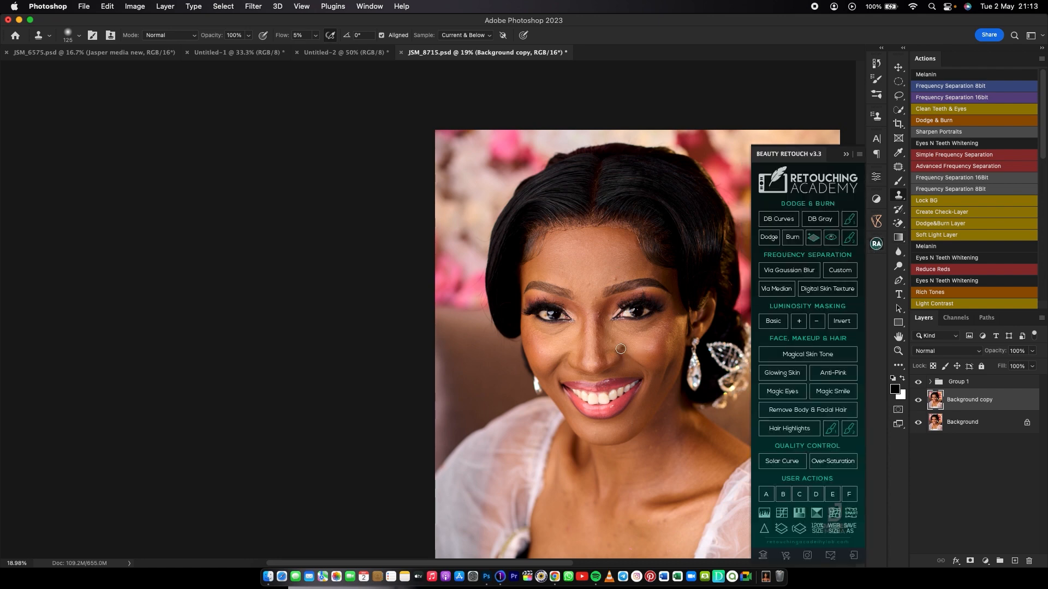
{"action": "left_click_drag", "start_coordinate": [606, 350], "coordinate": [500, 321]}
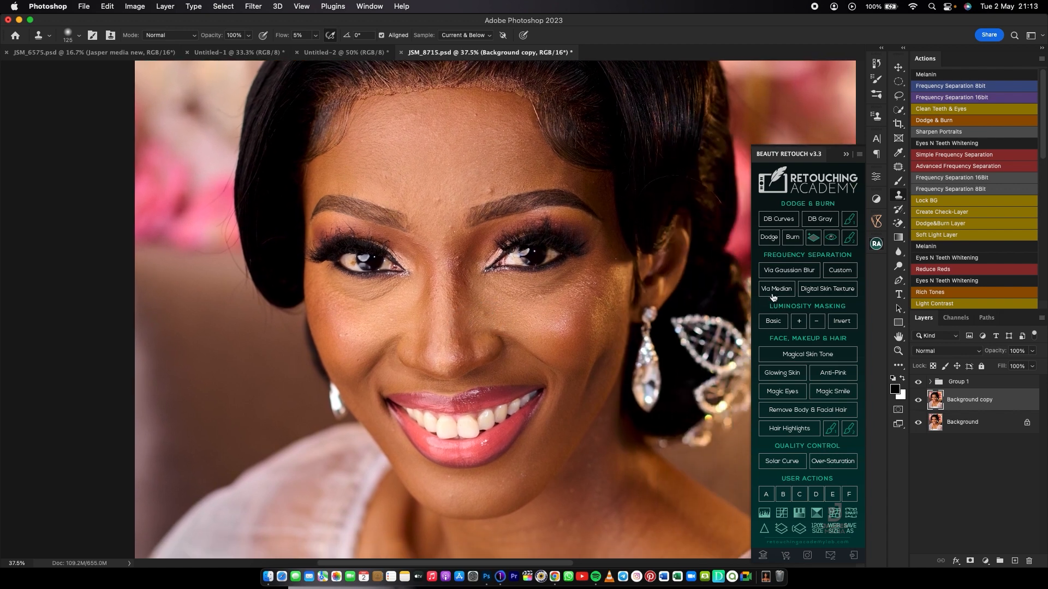
{"action": "left_click", "coordinate": [786, 272]}
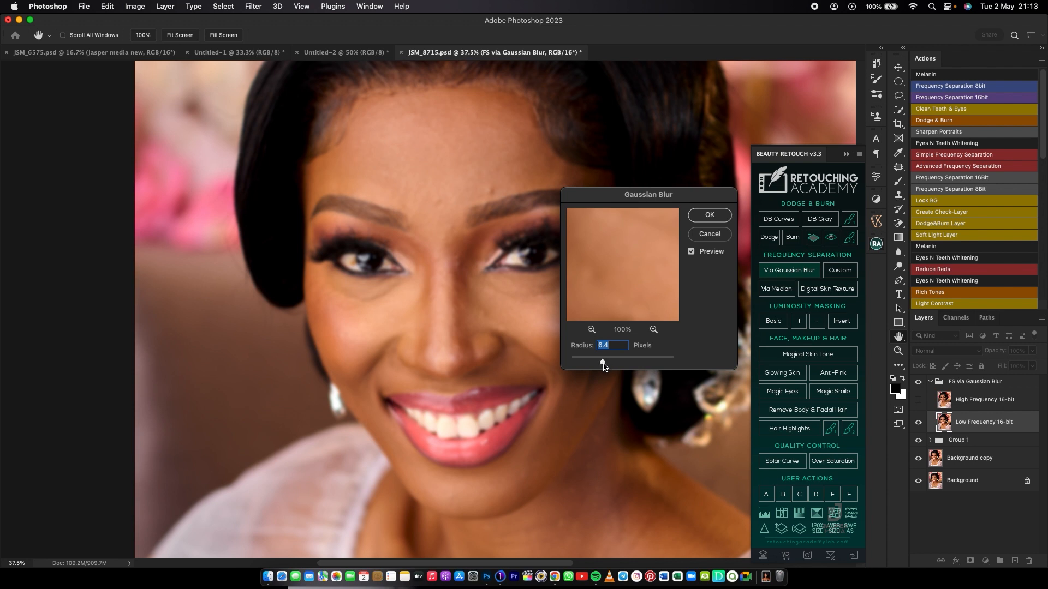
{"action": "left_click_drag", "start_coordinate": [603, 365], "coordinate": [607, 365]}
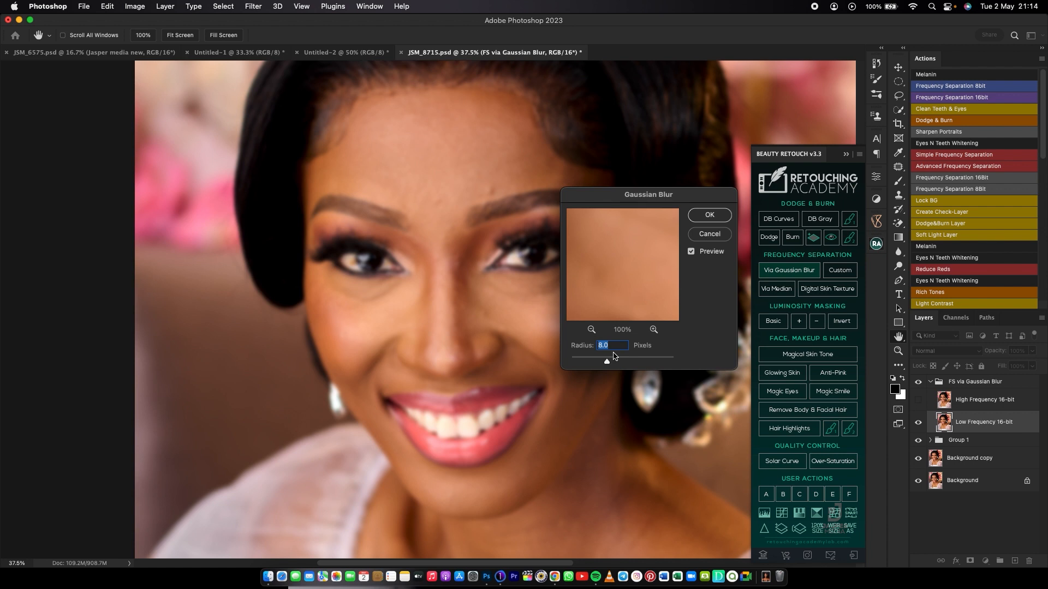
{"action": "left_click", "coordinate": [721, 216]}
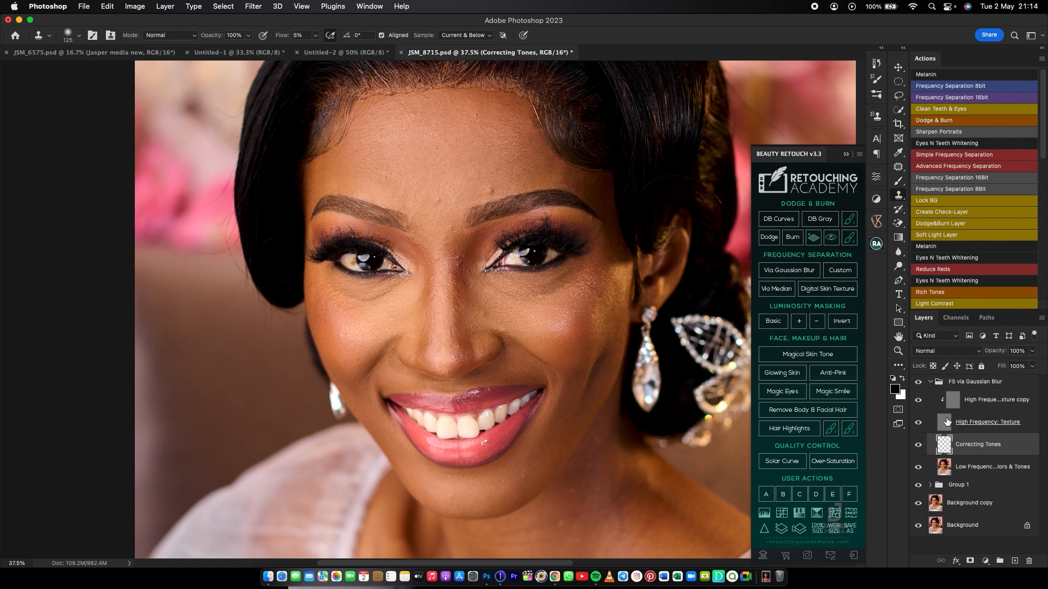
Patch the blemish texture above the inner end of the right eyebrow on the High Frequency: Texture copy layer.
{"action": "left_click", "coordinate": [954, 401]}
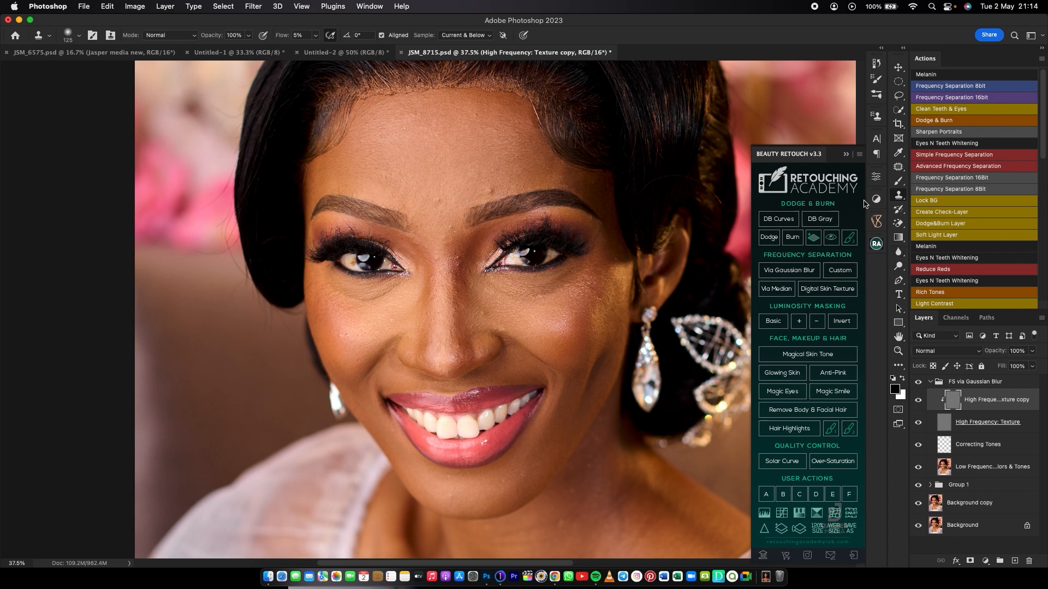
{"action": "left_click", "coordinate": [899, 168]}
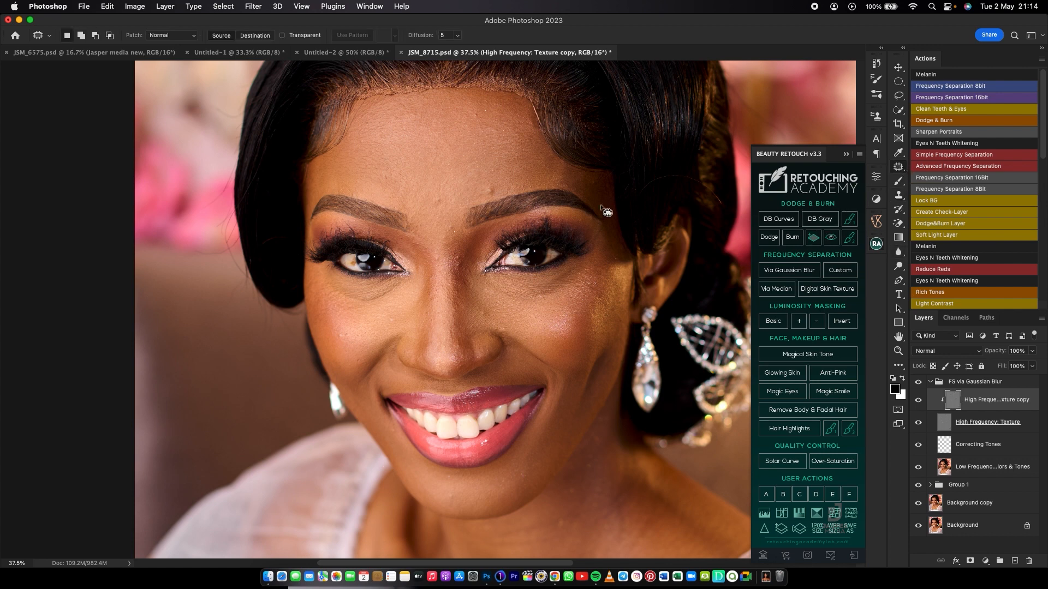
{"action": "mouse_move", "coordinate": [485, 196]}
{"action": "left_mouse_down"}
{"action": "mouse_move", "coordinate": [498, 189]}
{"action": "mouse_move", "coordinate": [486, 187]}
{"action": "left_mouse_up"}
{"action": "key", "text": "super+d"}
{"action": "left_click_drag", "start_coordinate": [483, 201], "coordinate": [461, 197]}
{"action": "key", "text": "super+d"}
Duplicate the Low Frequency: Colors & Tones layer and patch the uneven tones above and between the eyebrows.
{"action": "left_click", "coordinate": [948, 468]}
{"action": "key", "text": "super+j"}
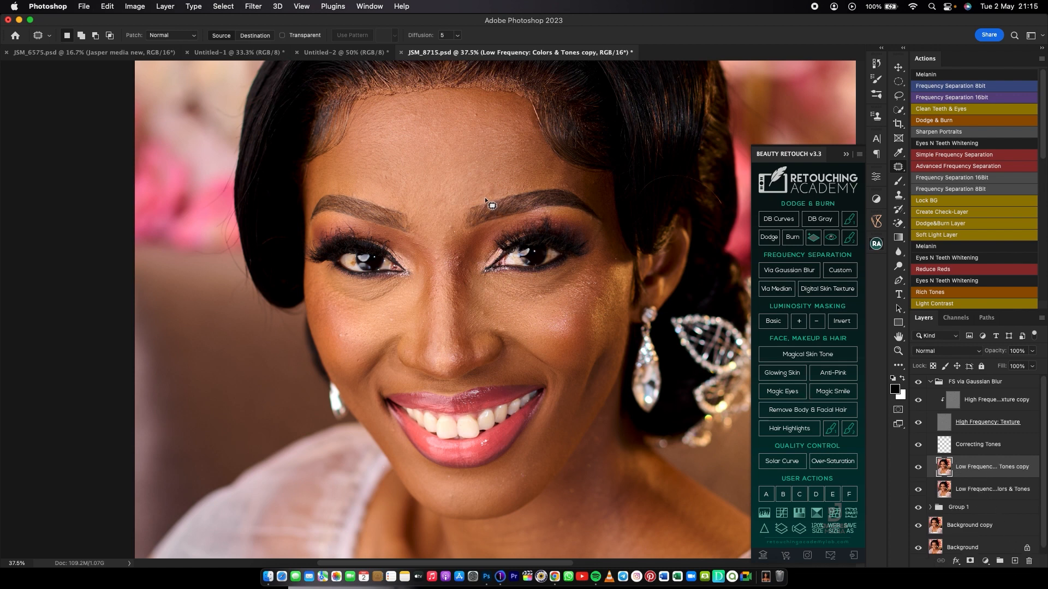
{"action": "left_click_drag", "start_coordinate": [490, 184], "coordinate": [496, 176]}
{"action": "key", "text": "super+d"}
{"action": "mouse_move", "coordinate": [432, 208]}
{"action": "left_mouse_down"}
{"action": "mouse_move", "coordinate": [442, 204]}
{"action": "mouse_move", "coordinate": [434, 208]}
{"action": "left_mouse_up"}
{"action": "left_click_drag", "start_coordinate": [440, 205], "coordinate": [431, 191]}
{"action": "key", "text": "super+d"}
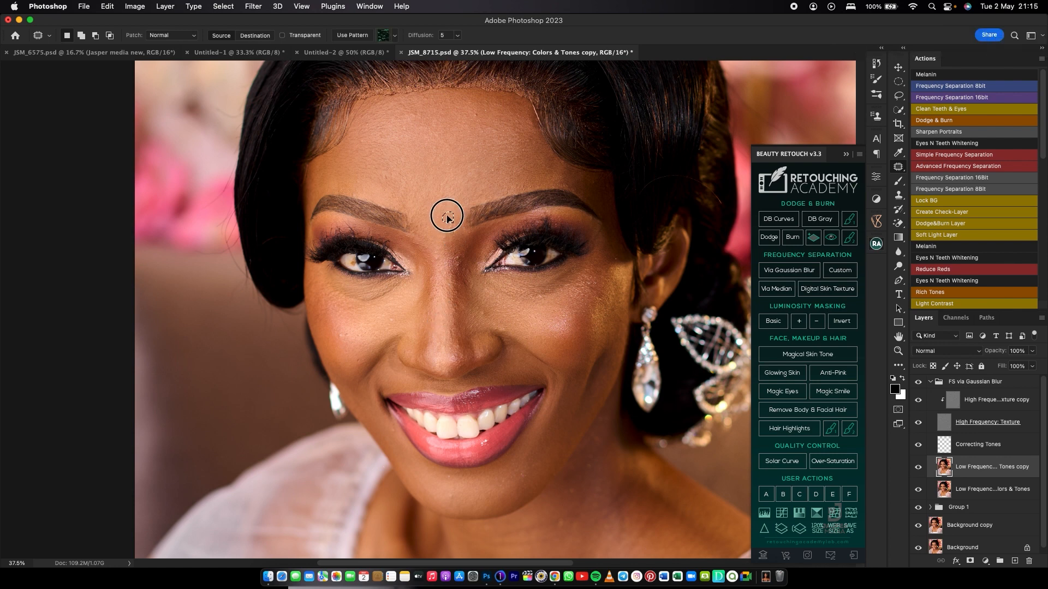
Patch the skin texture between the eyebrows on the High Frequency: Texture copy layer.
{"action": "left_click", "coordinate": [953, 400]}
{"action": "left_click_drag", "start_coordinate": [451, 233], "coordinate": [451, 230]}
{"action": "left_click_drag", "start_coordinate": [450, 227], "coordinate": [450, 214]}
{"action": "key", "text": "ctrl+d"}
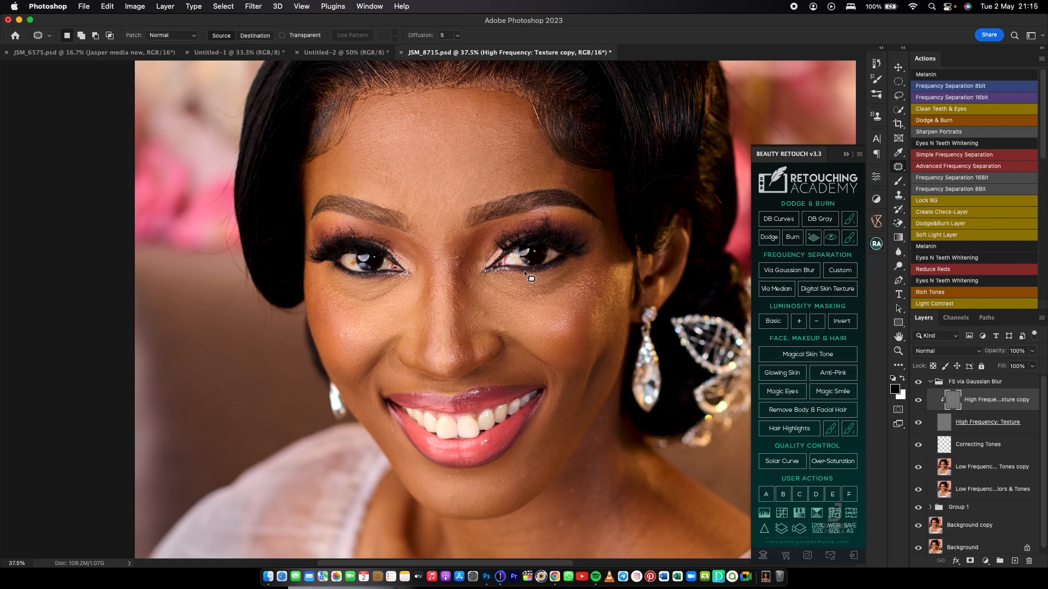
Patch the rough texture on the cheek beside the nose, working on the High Frequency: Texture copy layer.
{"action": "left_click", "coordinate": [947, 426]}
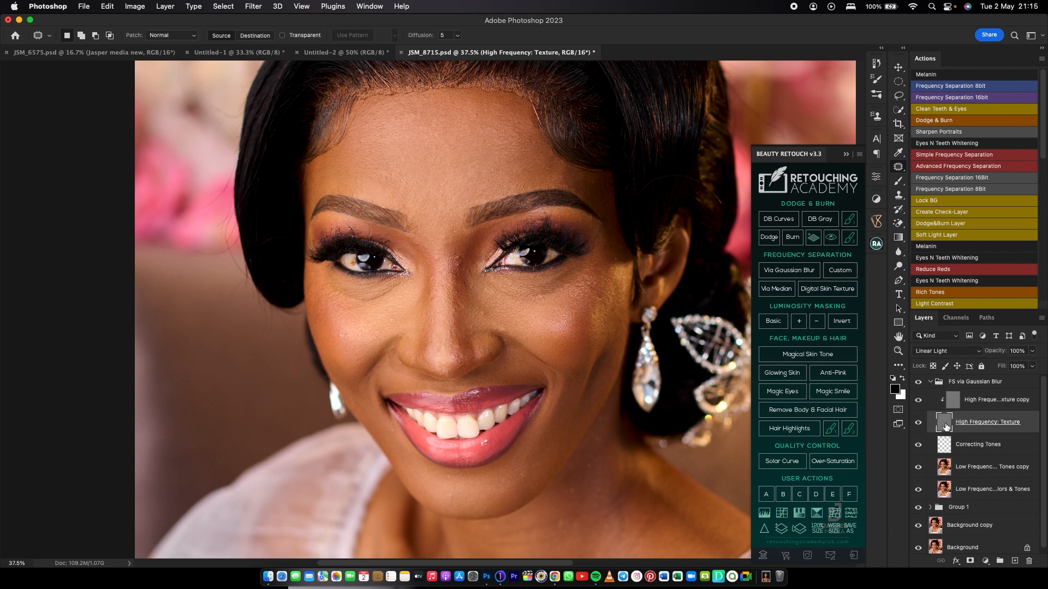
{"action": "mouse_move", "coordinate": [496, 299]}
{"action": "left_mouse_down"}
{"action": "mouse_move", "coordinate": [480, 316]}
{"action": "mouse_move", "coordinate": [494, 311]}
{"action": "left_mouse_up"}
{"action": "left_click", "coordinate": [951, 401]}
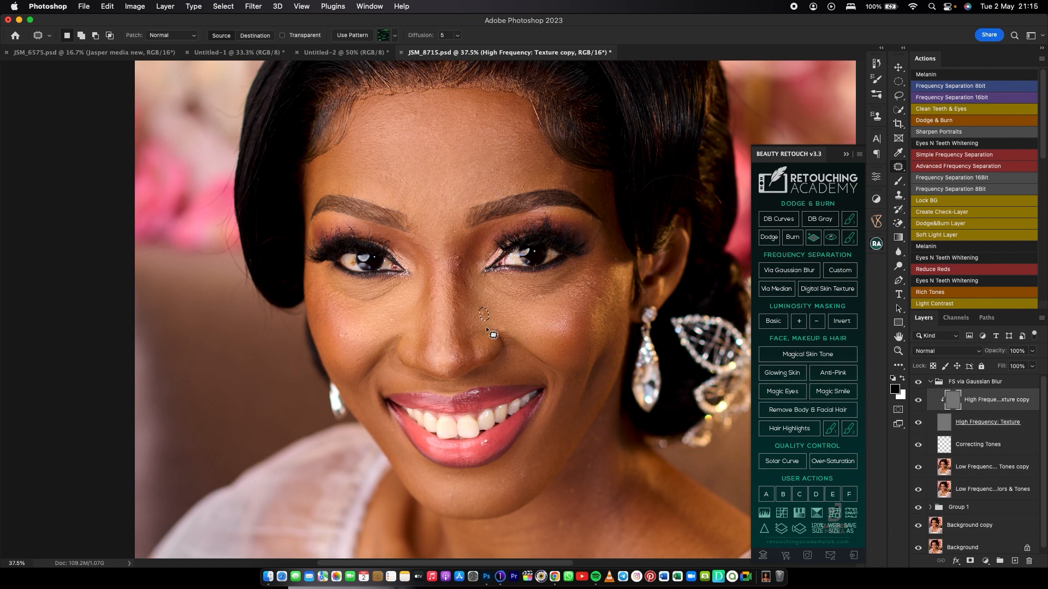
{"action": "key", "text": "super+d"}
{"action": "left_click_drag", "start_coordinate": [482, 311], "coordinate": [481, 314]}
{"action": "left_click_drag", "start_coordinate": [480, 315], "coordinate": [491, 311]}
{"action": "key", "text": "super+d"}
Patch the uneven tone beside the nose on the Low Frequency: Colors & Tones copy layer.
{"action": "left_click", "coordinate": [950, 468]}
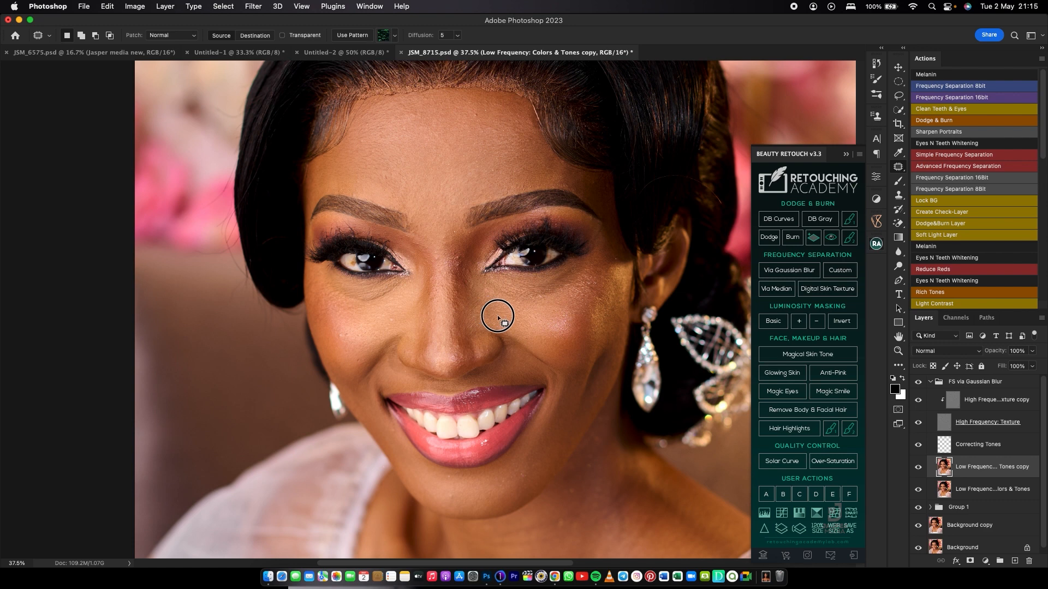
{"action": "mouse_move", "coordinate": [483, 305]}
{"action": "left_mouse_down"}
{"action": "mouse_move", "coordinate": [493, 311]}
{"action": "mouse_move", "coordinate": [482, 311]}
{"action": "mouse_move", "coordinate": [483, 296]}
{"action": "mouse_move", "coordinate": [482, 313]}
{"action": "mouse_move", "coordinate": [495, 315]}
{"action": "left_mouse_up"}
{"action": "key", "text": "super+d"}
{"action": "key", "text": "super+d"}
{"action": "key", "text": "super+d"}
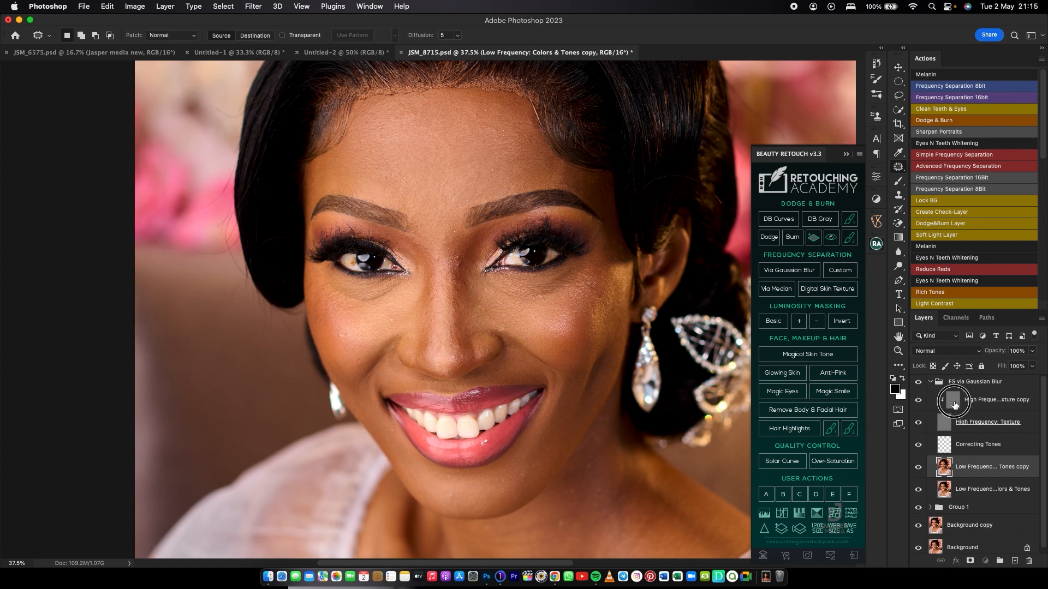
Patch the remaining texture flaws beside the nose and on the left cheek on the High Frequency: Texture copy layer.
{"action": "left_click", "coordinate": [952, 401]}
{"action": "mouse_move", "coordinate": [483, 309]}
{"action": "left_mouse_down"}
{"action": "mouse_move", "coordinate": [477, 303]}
{"action": "mouse_move", "coordinate": [480, 319]}
{"action": "mouse_move", "coordinate": [492, 308]}
{"action": "left_mouse_up"}
{"action": "key", "text": "super+d"}
{"action": "mouse_move", "coordinate": [345, 340]}
{"action": "left_mouse_down"}
{"action": "mouse_move", "coordinate": [344, 330]}
{"action": "mouse_move", "coordinate": [355, 333]}
{"action": "left_mouse_up"}
{"action": "key", "text": "super+d"}
{"action": "key", "text": "super+d"}
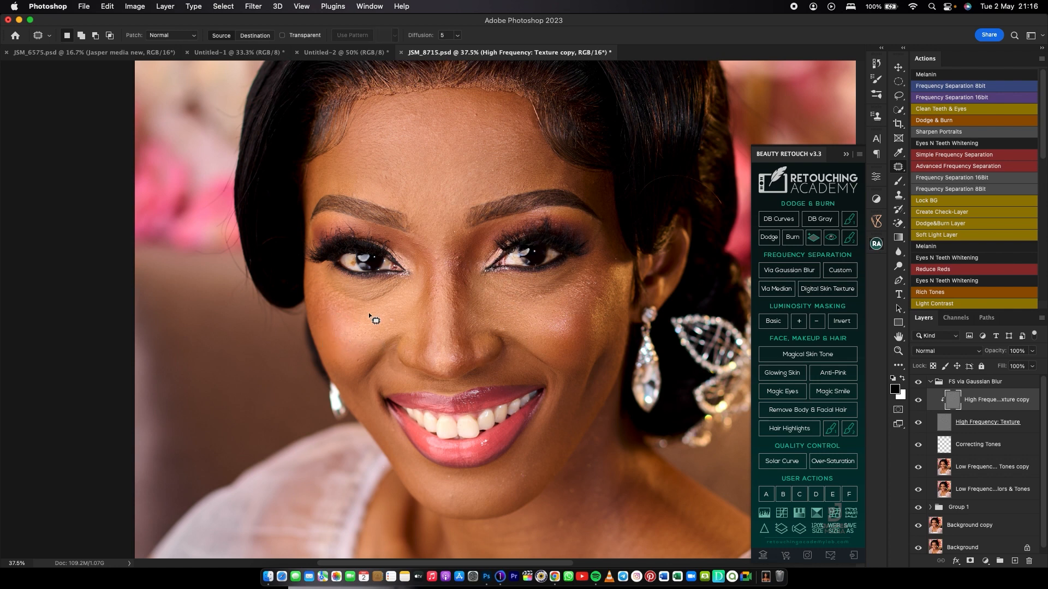
Patch the creased skin texture beneath the left eye with smoother texture from the cheek.
{"action": "left_click", "coordinate": [399, 293]}
{"action": "mouse_move", "coordinate": [401, 283]}
{"action": "left_mouse_down"}
{"action": "mouse_move", "coordinate": [369, 294]}
{"action": "mouse_move", "coordinate": [327, 285]}
{"action": "mouse_move", "coordinate": [360, 307]}
{"action": "mouse_move", "coordinate": [391, 298]}
{"action": "mouse_move", "coordinate": [376, 300]}
{"action": "mouse_move", "coordinate": [378, 311]}
{"action": "mouse_move", "coordinate": [404, 282]}
{"action": "mouse_move", "coordinate": [371, 304]}
{"action": "left_mouse_up"}
{"action": "key", "text": "super+d"}
{"action": "left_click_drag", "start_coordinate": [371, 297], "coordinate": [378, 305]}
{"action": "key", "text": "super+d"}
Patch the uneven tones beneath the left eye on the Low Frequency: Colors & Tones copy layer.
{"action": "left_click", "coordinate": [953, 469]}
{"action": "mouse_move", "coordinate": [393, 302]}
{"action": "left_mouse_down"}
{"action": "mouse_move", "coordinate": [407, 283]}
{"action": "mouse_move", "coordinate": [381, 304]}
{"action": "mouse_move", "coordinate": [391, 323]}
{"action": "mouse_move", "coordinate": [334, 283]}
{"action": "mouse_move", "coordinate": [334, 295]}
{"action": "mouse_move", "coordinate": [361, 305]}
{"action": "left_mouse_up"}
{"action": "key", "text": "super+d"}
{"action": "mouse_move", "coordinate": [355, 296]}
{"action": "left_mouse_down"}
{"action": "mouse_move", "coordinate": [347, 311]}
{"action": "mouse_move", "coordinate": [368, 313]}
{"action": "mouse_move", "coordinate": [349, 306]}
{"action": "left_mouse_up"}
{"action": "key", "text": "super+d"}
{"action": "key", "text": "super+d"}
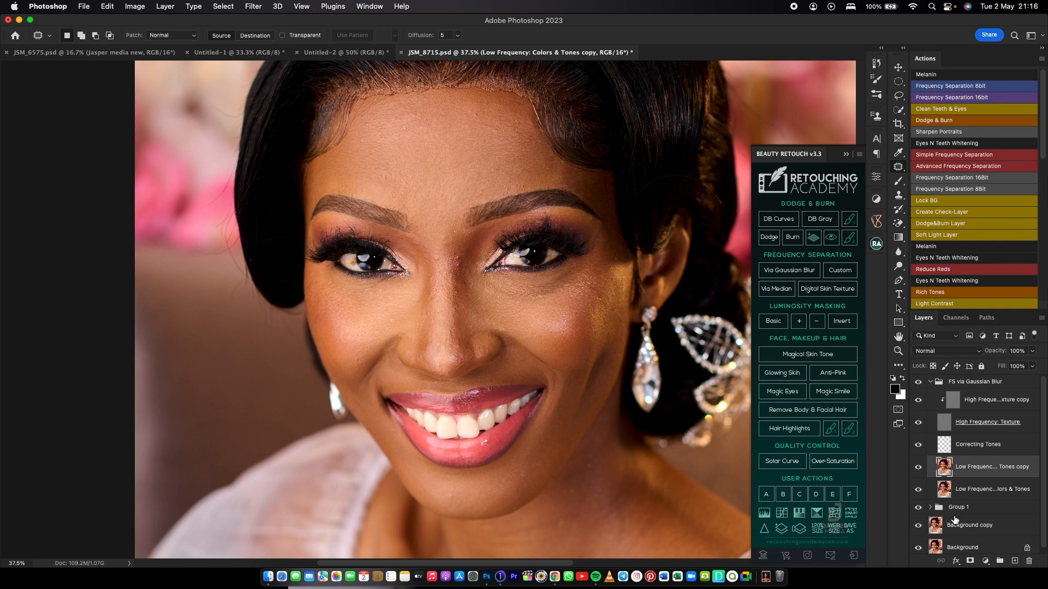
Remove small spots on and around the nose bridge with the Spot Healing Brush on the High Frequency: Texture copy layer.
{"action": "left_click", "coordinate": [942, 402]}
{"action": "right_click", "coordinate": [898, 166]}
{"action": "left_click", "coordinate": [917, 166]}
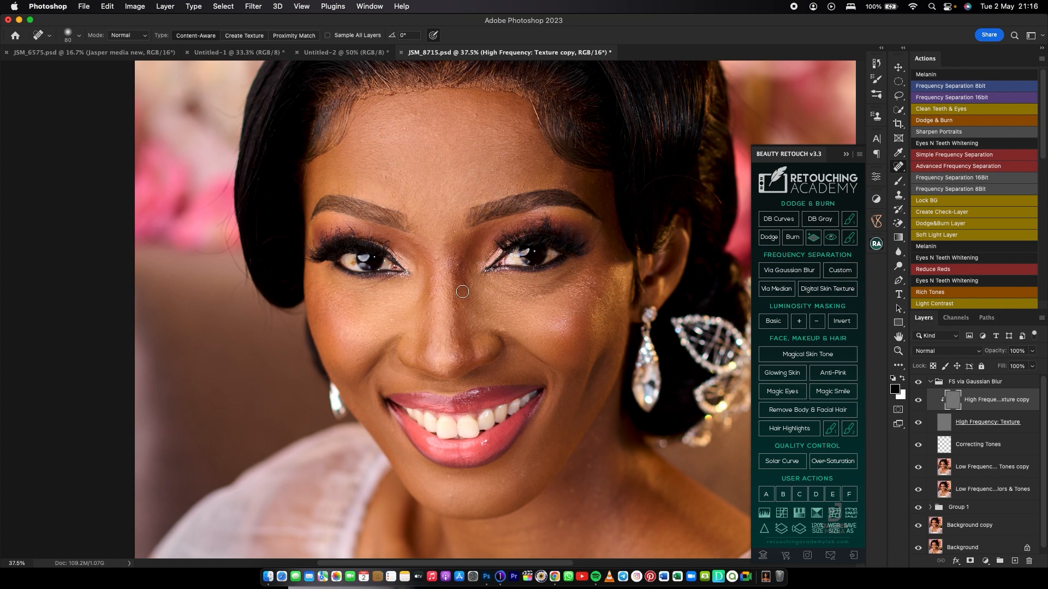
{"action": "left_click_drag", "start_coordinate": [458, 263], "coordinate": [504, 255]}
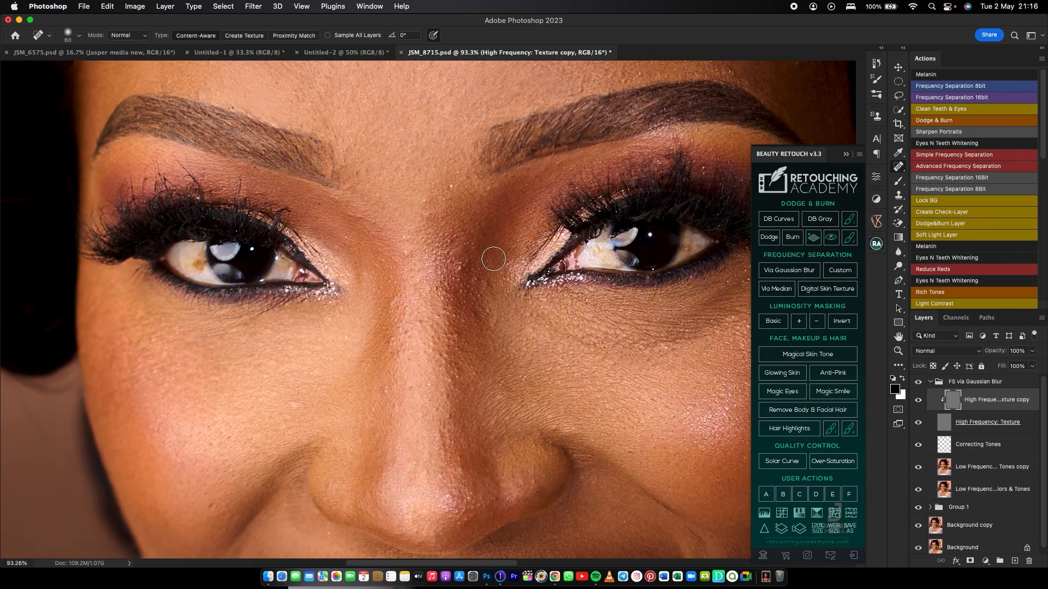
{"action": "left_click", "coordinate": [461, 268]}
{"action": "left_click_drag", "start_coordinate": [479, 316], "coordinate": [492, 325]}
{"action": "left_click", "coordinate": [404, 252]}
{"action": "left_click", "coordinate": [382, 351]}
{"action": "left_click", "coordinate": [387, 408]}
{"action": "left_click", "coordinate": [388, 412]}
Clone away the upper-forehead bump on the texture copy layer with a size 30 Clone Stamp brush sampling Current Layer.
{"action": "left_click", "coordinate": [899, 195]}
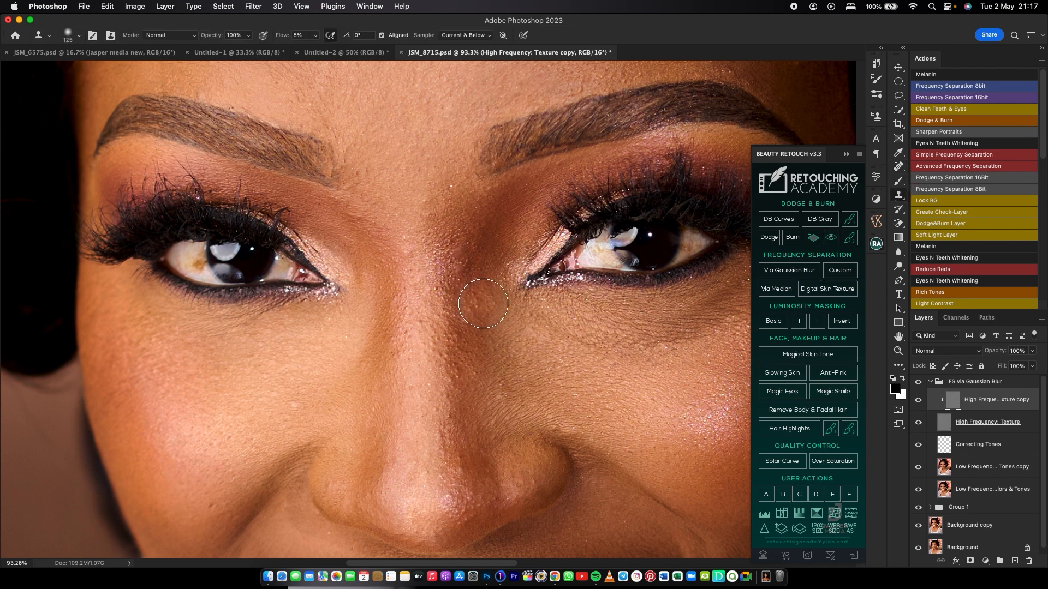
{"action": "key", "text": "bracketleft"}
{"action": "key", "text": "bracketleft"}
{"action": "key", "text": "bracketleft"}
{"action": "key", "text": "bracketleft"}
{"action": "key", "text": "bracketleft"}
{"action": "key", "text": "bracketleft"}
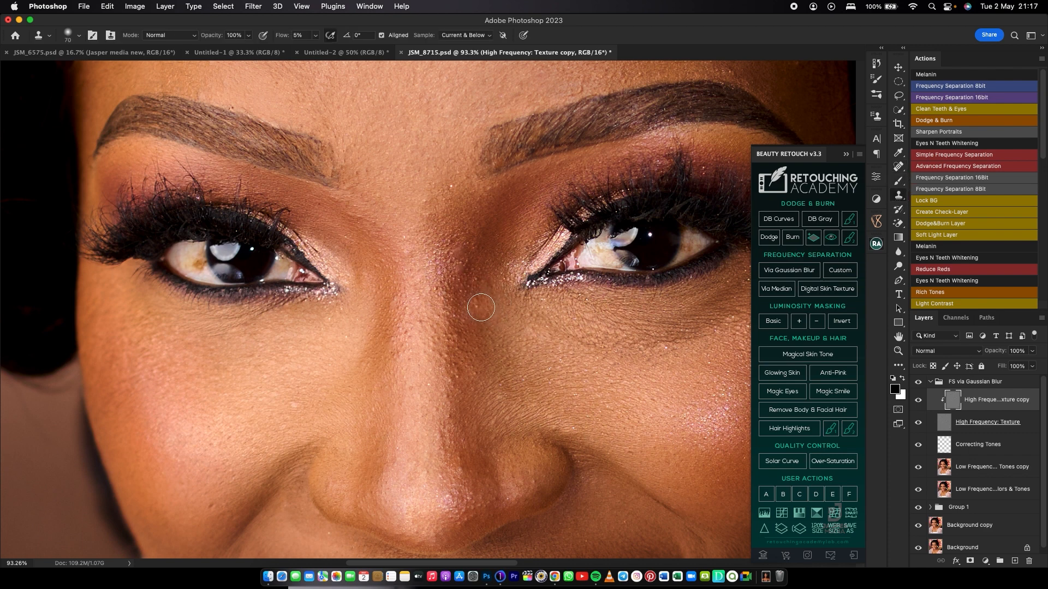
{"action": "key", "text": "bracketleft"}
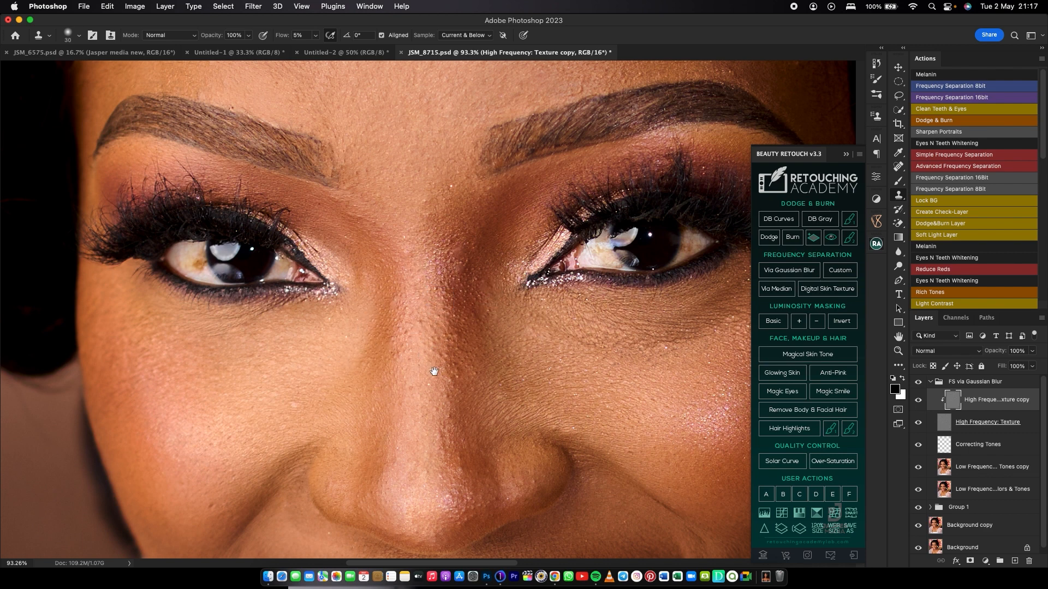
{"action": "scroll", "coordinate": [440, 335], "scroll_direction": "up", "scroll_amount": 5}
{"action": "scroll", "coordinate": [441, 359], "scroll_direction": "up", "scroll_amount": 3}
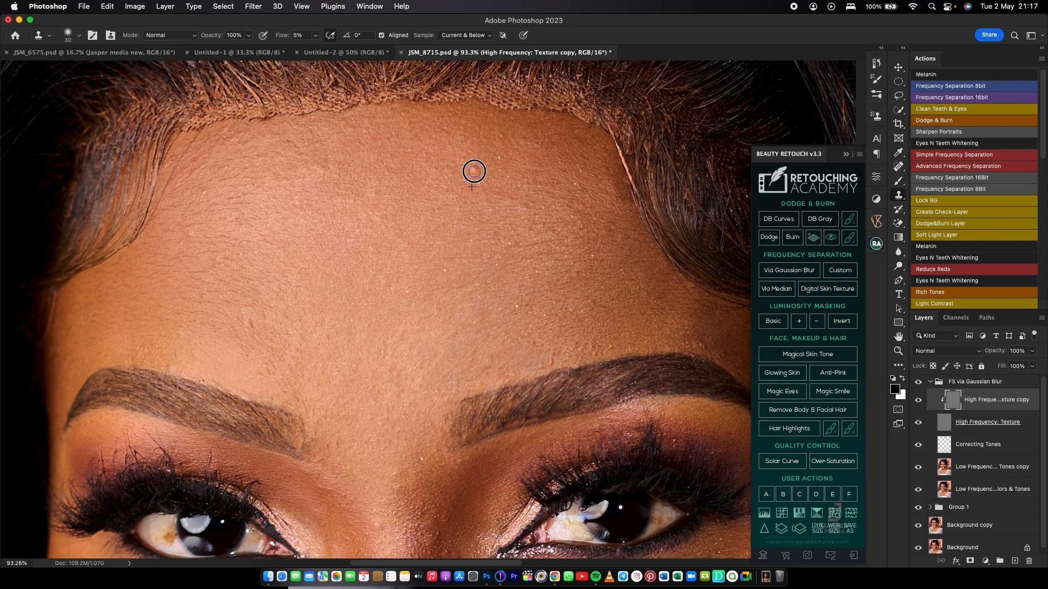
{"action": "left_click", "coordinate": [474, 172]}
{"action": "left_click", "coordinate": [480, 36]}
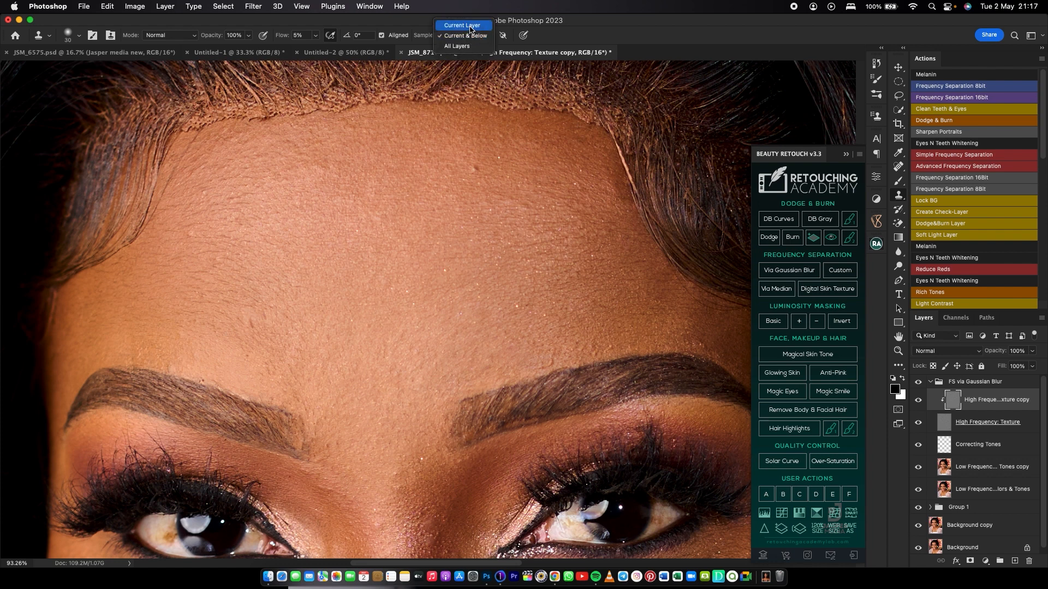
{"action": "left_click", "coordinate": [462, 25]}
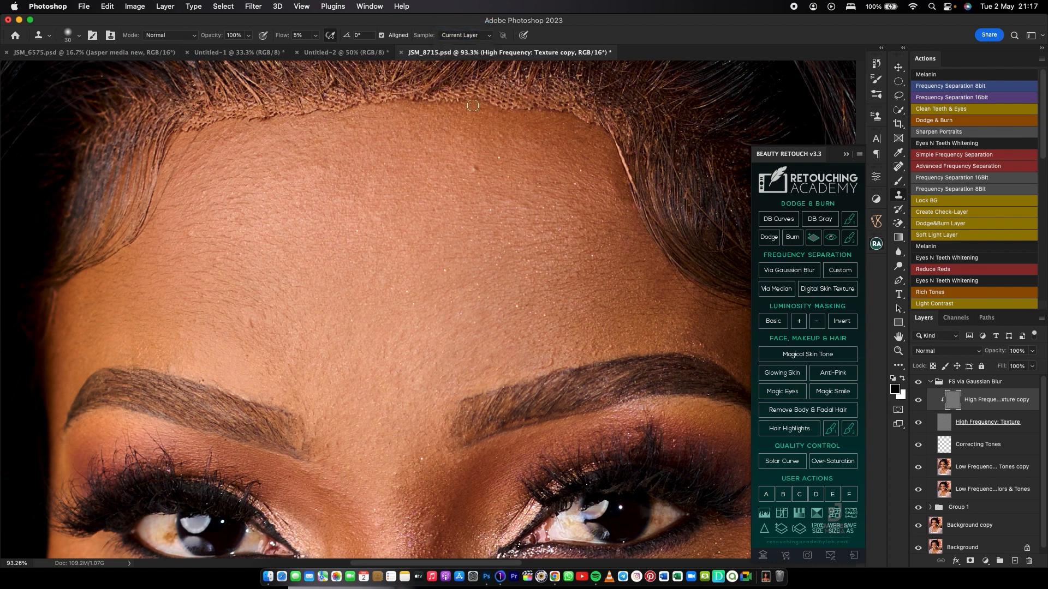
{"action": "left_click", "coordinate": [470, 183], "text": "alt"}
{"action": "left_click_drag", "start_coordinate": [475, 170], "coordinate": [473, 170]}
Clone clean skin texture over flaws on the forehead and along the hairline, enlarging the brush to 50 for the hairline.
{"action": "mouse_move", "coordinate": [461, 261]}
{"action": "left_mouse_down"}
{"action": "mouse_move", "coordinate": [445, 262]}
{"action": "mouse_move", "coordinate": [457, 252]}
{"action": "left_mouse_up"}
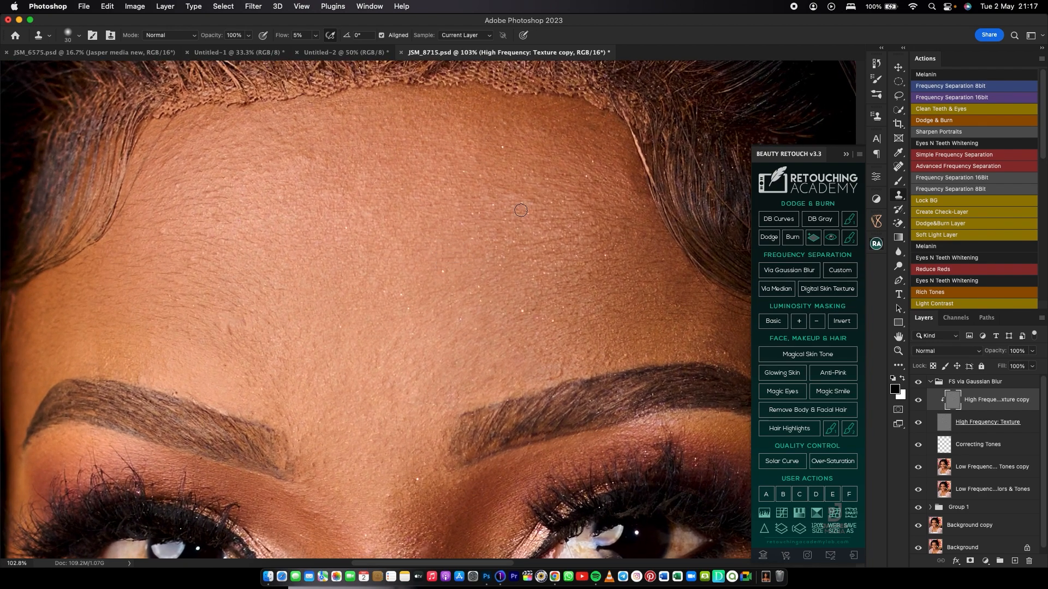
{"action": "left_click", "coordinate": [514, 210], "text": "alt"}
{"action": "mouse_move", "coordinate": [534, 206]}
{"action": "left_mouse_down"}
{"action": "mouse_move", "coordinate": [503, 197]}
{"action": "mouse_move", "coordinate": [533, 208]}
{"action": "left_mouse_up"}
{"action": "left_click", "coordinate": [589, 115], "text": "alt"}
{"action": "mouse_move", "coordinate": [612, 114]}
{"action": "left_mouse_down"}
{"action": "mouse_move", "coordinate": [591, 93]}
{"action": "mouse_move", "coordinate": [541, 93]}
{"action": "left_mouse_up"}
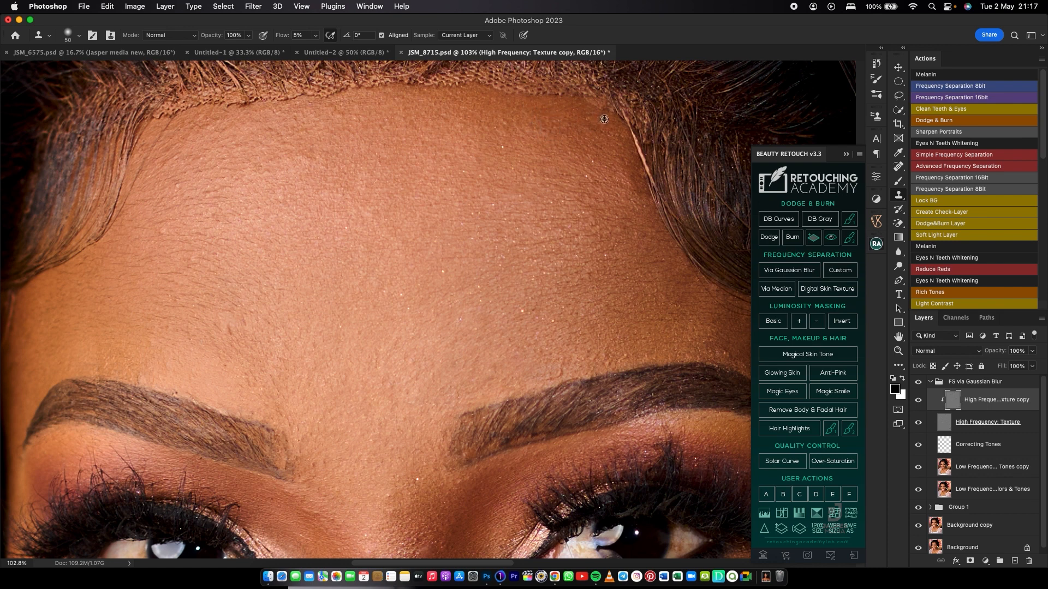
{"action": "left_click", "coordinate": [563, 127], "text": "alt"}
{"action": "left_click", "coordinate": [590, 112], "text": "alt"}
{"action": "mouse_move", "coordinate": [594, 107]}
{"action": "left_mouse_down"}
{"action": "mouse_move", "coordinate": [554, 91]}
{"action": "mouse_move", "coordinate": [563, 96]}
{"action": "mouse_move", "coordinate": [480, 93]}
{"action": "mouse_move", "coordinate": [568, 87]}
{"action": "mouse_move", "coordinate": [517, 90]}
{"action": "mouse_move", "coordinate": [602, 103]}
{"action": "mouse_move", "coordinate": [505, 93]}
{"action": "mouse_move", "coordinate": [553, 83]}
{"action": "mouse_move", "coordinate": [416, 93]}
{"action": "mouse_move", "coordinate": [402, 89]}
{"action": "mouse_move", "coordinate": [448, 83]}
{"action": "mouse_move", "coordinate": [371, 83]}
{"action": "mouse_move", "coordinate": [211, 109]}
{"action": "mouse_move", "coordinate": [247, 101]}
{"action": "left_mouse_up"}
{"action": "left_click", "coordinate": [530, 115], "text": "alt"}
Duplicate the Low Frequency: Colors & Tones copy layer and clone smoother tones along the hairline.
{"action": "left_click", "coordinate": [948, 468]}
{"action": "key", "text": "super+j"}
{"action": "left_click", "coordinate": [558, 111], "text": "alt"}
{"action": "mouse_move", "coordinate": [583, 97]}
{"action": "left_mouse_down"}
{"action": "mouse_move", "coordinate": [507, 97]}
{"action": "mouse_move", "coordinate": [493, 87]}
{"action": "mouse_move", "coordinate": [526, 80]}
{"action": "mouse_move", "coordinate": [503, 79]}
{"action": "mouse_move", "coordinate": [453, 86]}
{"action": "mouse_move", "coordinate": [612, 111]}
{"action": "mouse_move", "coordinate": [478, 87]}
{"action": "mouse_move", "coordinate": [546, 79]}
{"action": "left_mouse_up"}
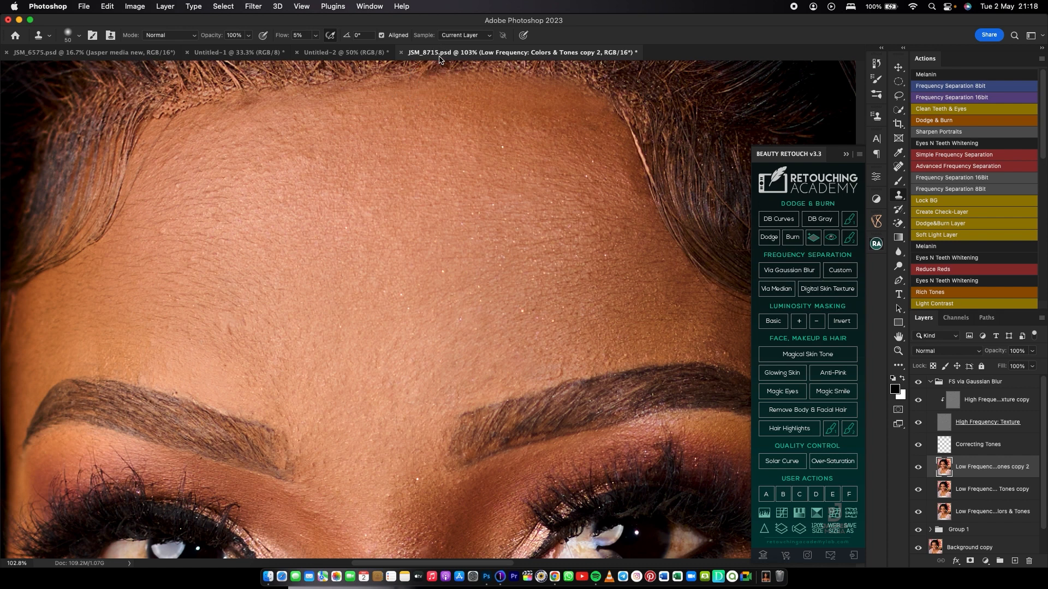
{"action": "mouse_move", "coordinate": [408, 83]}
{"action": "left_mouse_down"}
{"action": "mouse_move", "coordinate": [376, 88]}
{"action": "mouse_move", "coordinate": [435, 81]}
{"action": "mouse_move", "coordinate": [349, 93]}
{"action": "mouse_move", "coordinate": [424, 87]}
{"action": "left_mouse_up"}
{"action": "mouse_move", "coordinate": [429, 72]}
{"action": "left_mouse_down"}
{"action": "mouse_move", "coordinate": [332, 98]}
{"action": "mouse_move", "coordinate": [227, 108]}
{"action": "mouse_move", "coordinate": [259, 100]}
{"action": "left_mouse_up"}
Collapse and hide the FS via Gaussian Blur group and expand Group 1.
{"action": "left_click_drag", "start_coordinate": [447, 211], "coordinate": [381, 227]}
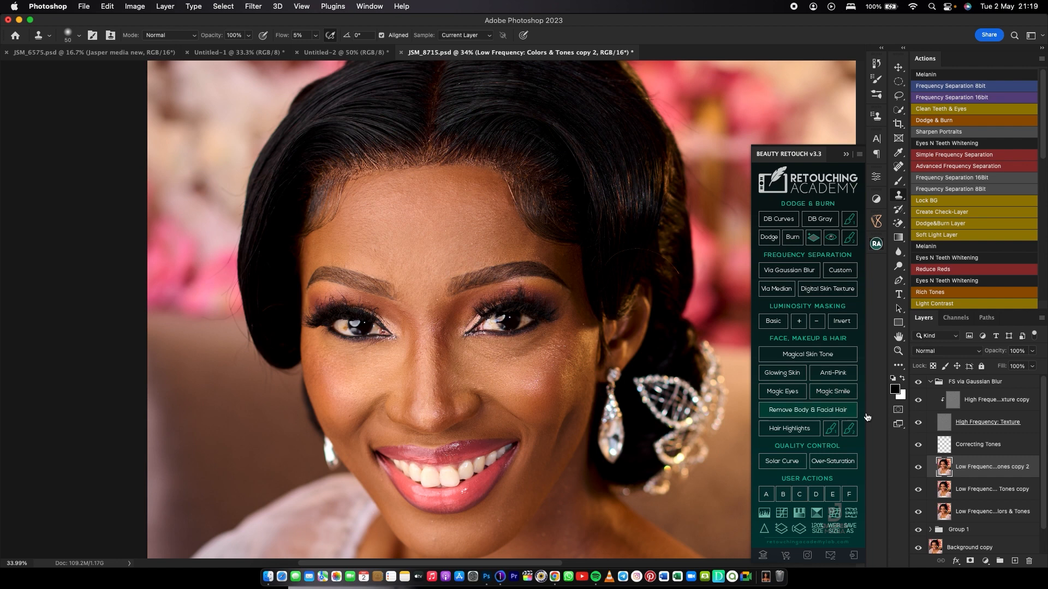
{"action": "left_click", "coordinate": [930, 382]}
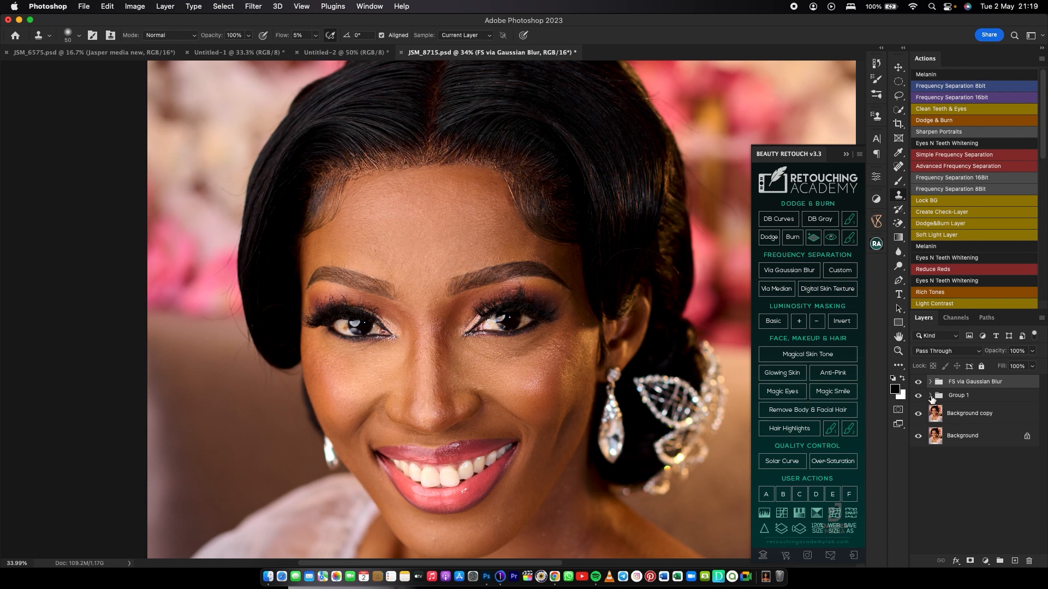
{"action": "left_click", "coordinate": [918, 382]}
{"action": "left_click", "coordinate": [931, 395]}
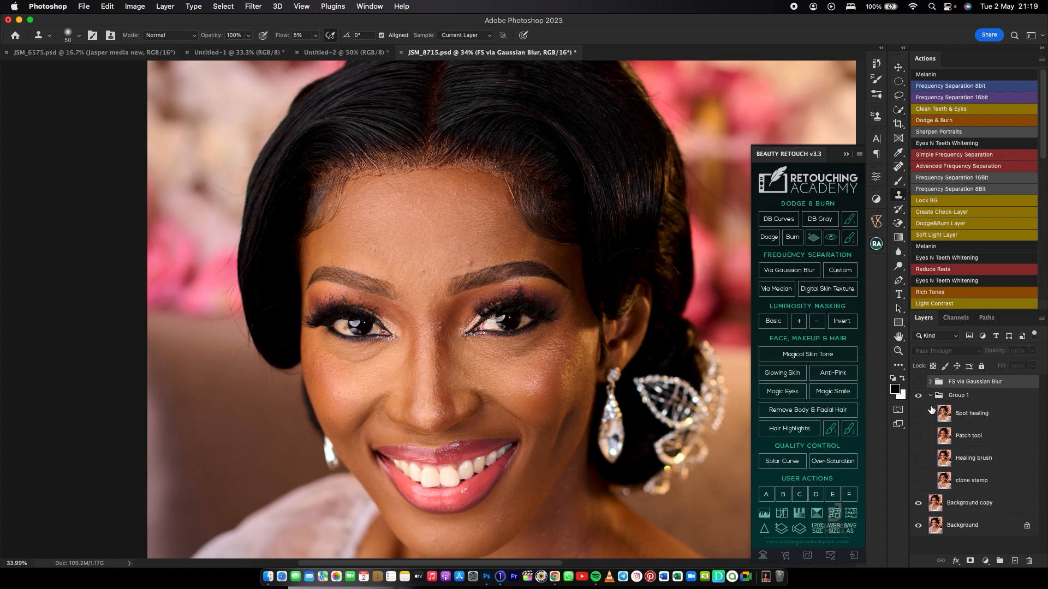
Compare the portrait before and after the Clone Stamp retouch by toggling the clone stamp layer's visibility.
{"action": "left_click", "coordinate": [919, 481]}
{"action": "left_click", "coordinate": [919, 481]}
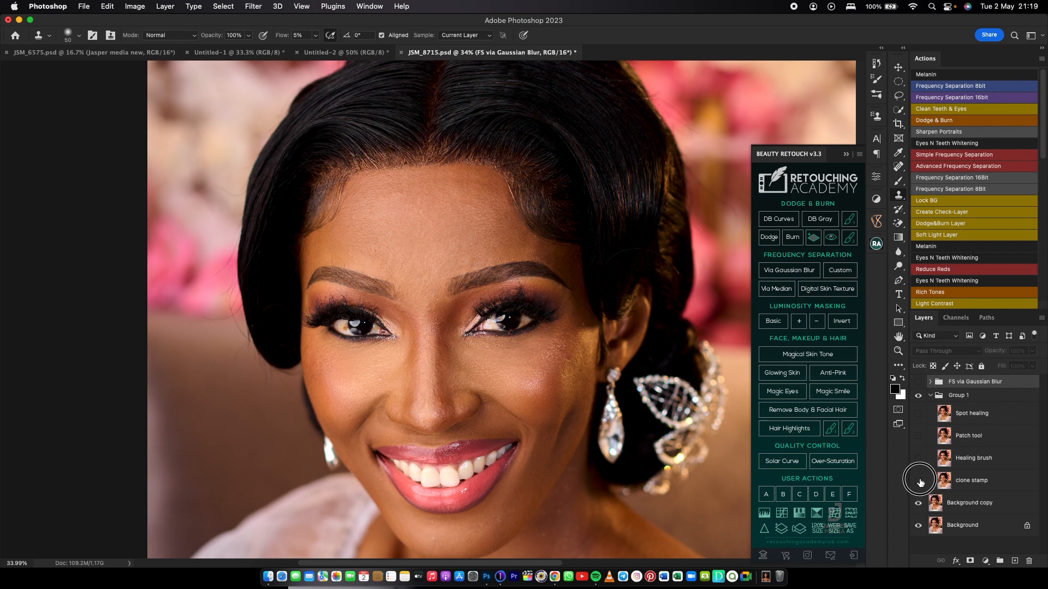
{"action": "left_click", "coordinate": [919, 480]}
{"action": "left_click", "coordinate": [919, 481]}
{"action": "left_click", "coordinate": [919, 481]}
{"action": "left_click", "coordinate": [919, 481]}
{"action": "left_click", "coordinate": [919, 481]}
{"action": "left_click", "coordinate": [919, 481]}
{"action": "left_click", "coordinate": [919, 481]}
{"action": "left_click", "coordinate": [919, 481]}
{"action": "left_click", "coordinate": [919, 481]}
Compare the portrait before and after the Healing Brush retouch by toggling the Healing brush layer's visibility.
{"action": "left_click", "coordinate": [920, 460]}
{"action": "left_click", "coordinate": [920, 460]}
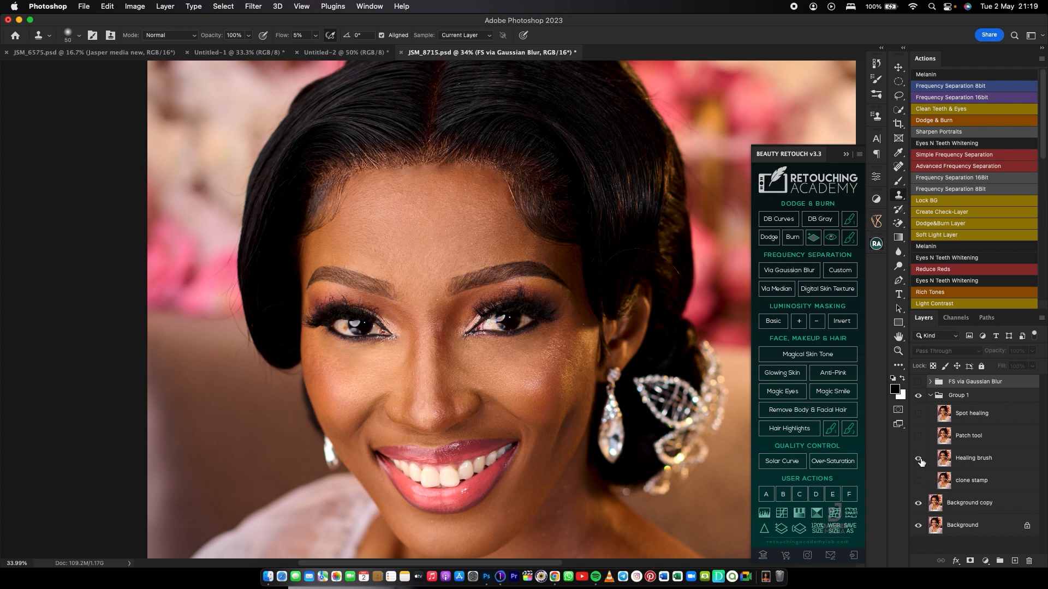
{"action": "left_click", "coordinate": [920, 461]}
{"action": "left_click", "coordinate": [920, 460]}
{"action": "left_click", "coordinate": [920, 460]}
{"action": "left_click", "coordinate": [920, 460]}
{"action": "left_click", "coordinate": [920, 460]}
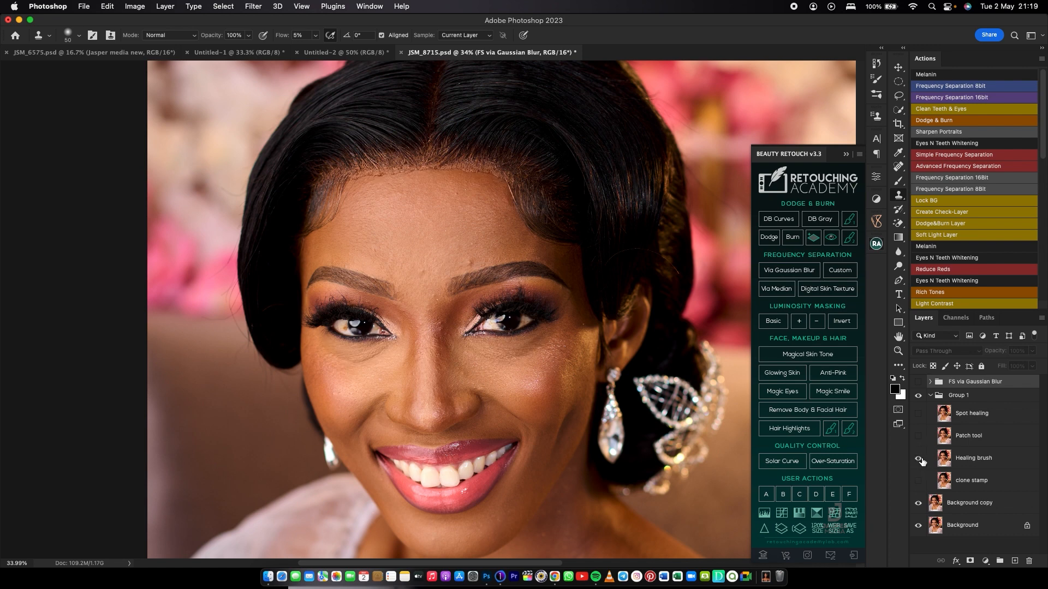
{"action": "left_click", "coordinate": [921, 460]}
{"action": "left_click", "coordinate": [921, 460]}
{"action": "left_click", "coordinate": [920, 461]}
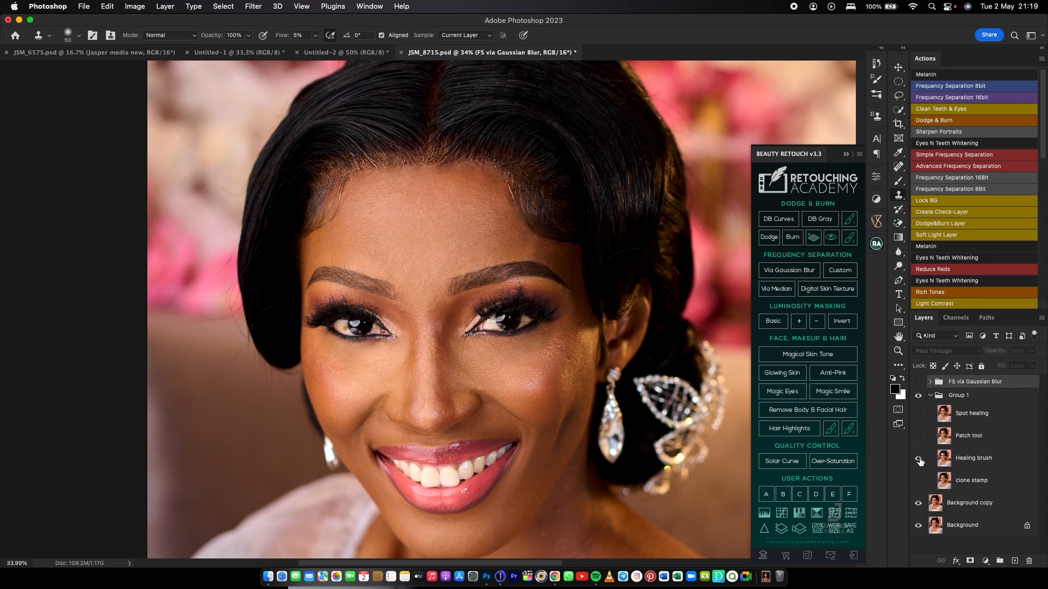
{"action": "left_click", "coordinate": [920, 460]}
{"action": "left_click", "coordinate": [921, 460]}
{"action": "left_click", "coordinate": [920, 460]}
{"action": "left_click", "coordinate": [920, 460]}
{"action": "left_click", "coordinate": [919, 460]}
{"action": "left_click", "coordinate": [919, 460]}
{"action": "left_click", "coordinate": [919, 460]}
{"action": "left_click", "coordinate": [919, 460]}
{"action": "left_click", "coordinate": [919, 460]}
{"action": "left_click", "coordinate": [919, 460]}
{"action": "left_click", "coordinate": [919, 459]}
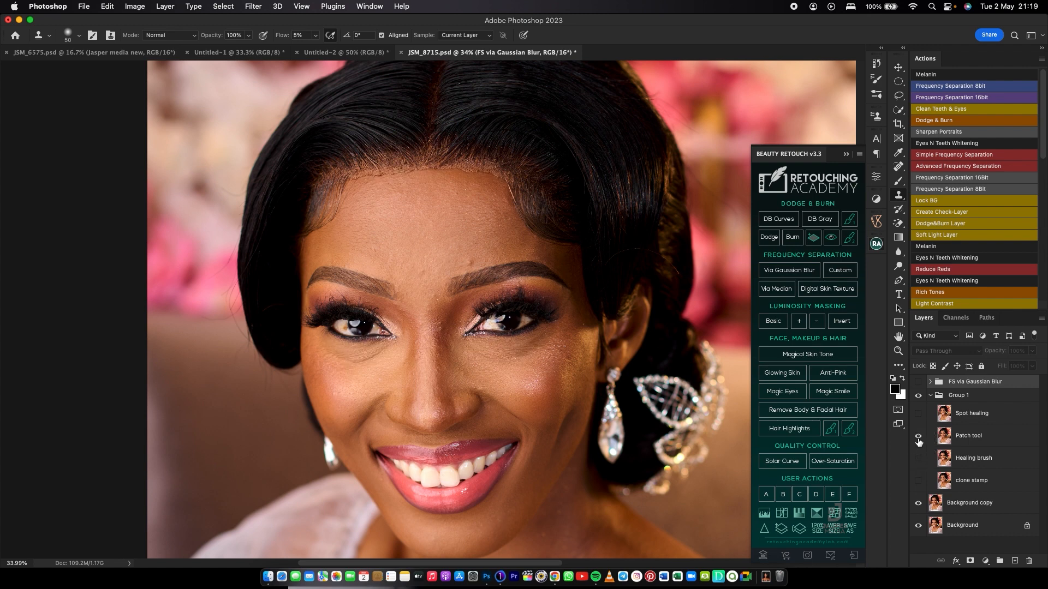
Compare the portrait before and after the Patch retouch by toggling the Patch tool layer's visibility.
{"action": "left_click", "coordinate": [920, 439]}
{"action": "left_click", "coordinate": [922, 439]}
{"action": "left_click", "coordinate": [922, 438]}
{"action": "left_click", "coordinate": [921, 438]}
{"action": "left_click", "coordinate": [921, 439]}
{"action": "left_click", "coordinate": [921, 438]}
{"action": "left_click", "coordinate": [921, 438]}
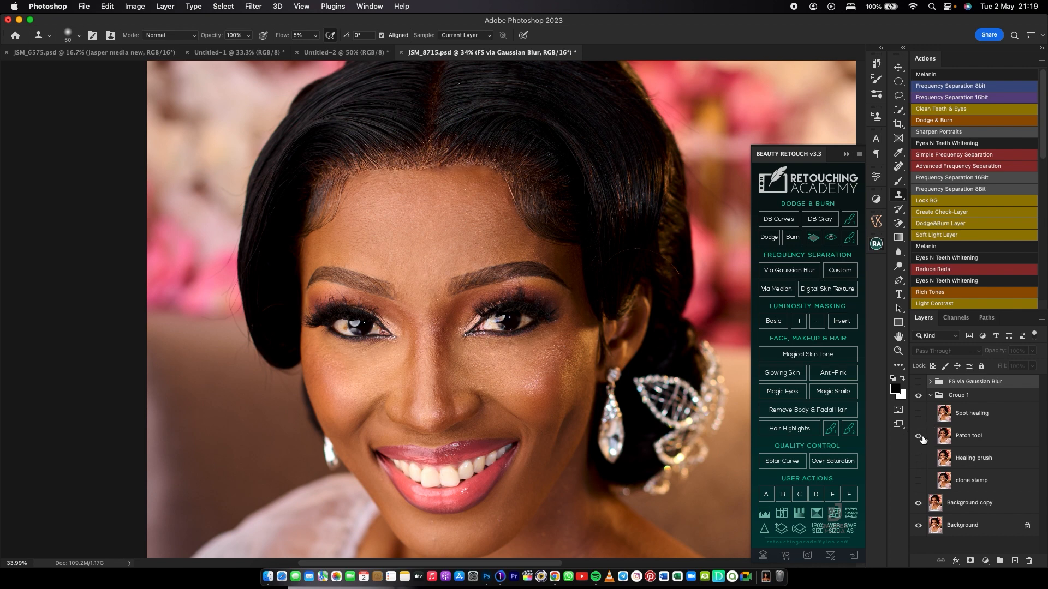
{"action": "left_click", "coordinate": [921, 438]}
{"action": "left_click", "coordinate": [921, 438]}
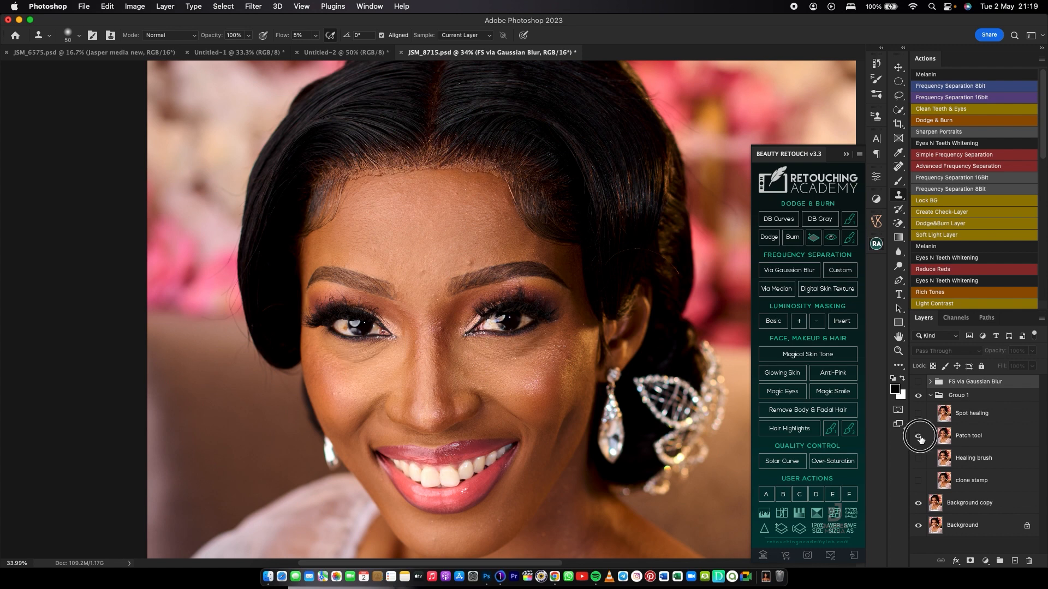
{"action": "left_click", "coordinate": [922, 438]}
{"action": "left_click", "coordinate": [920, 438]}
{"action": "left_click", "coordinate": [920, 438]}
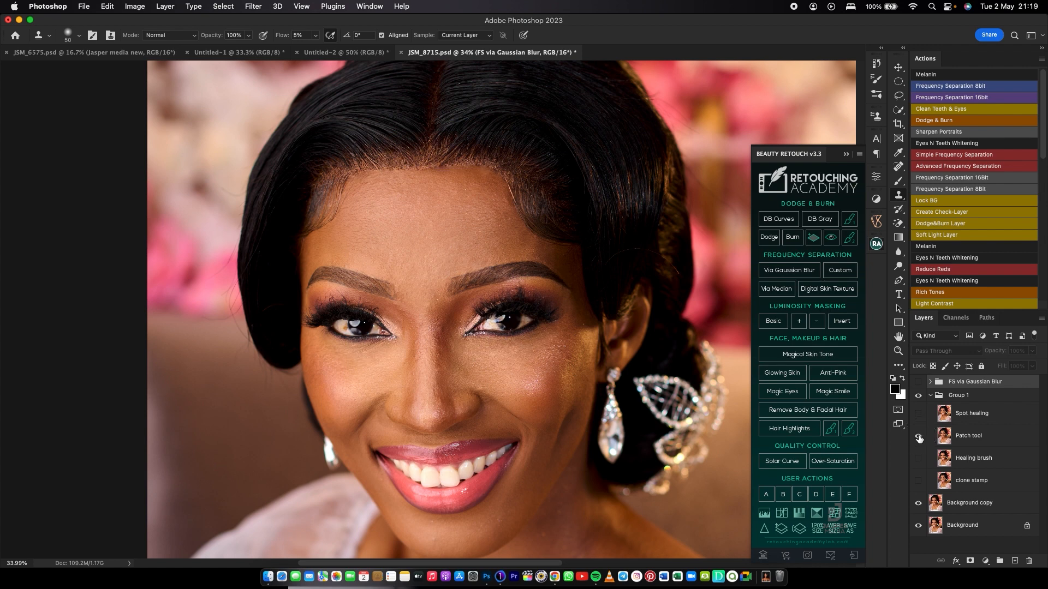
{"action": "left_click", "coordinate": [921, 438]}
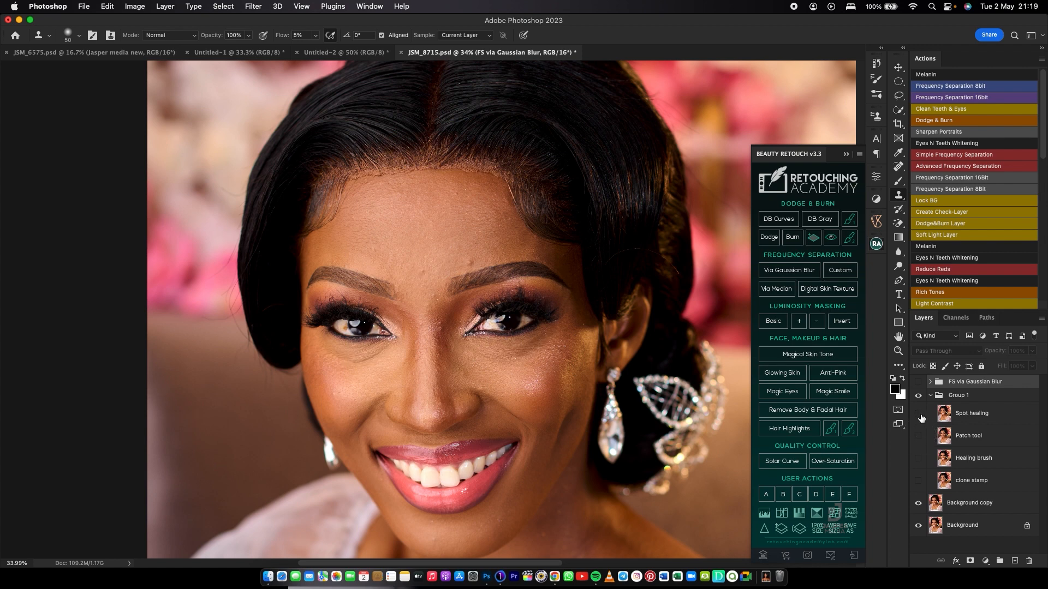
Compare the portrait before and after spot healing by toggling the Spot healing layer's visibility, and collapse Group 1.
{"action": "left_click", "coordinate": [920, 416]}
{"action": "left_click", "coordinate": [920, 417]}
{"action": "left_click", "coordinate": [921, 416]}
{"action": "left_click", "coordinate": [920, 417]}
{"action": "left_click", "coordinate": [920, 416]}
{"action": "left_click", "coordinate": [919, 416]}
{"action": "left_click", "coordinate": [919, 416]}
{"action": "left_click", "coordinate": [919, 417]}
{"action": "left_click", "coordinate": [919, 417]}
{"action": "left_click", "coordinate": [919, 417]}
{"action": "left_click", "coordinate": [919, 417]}
{"action": "left_click", "coordinate": [919, 417]}
{"action": "left_click", "coordinate": [919, 417]}
{"action": "left_click", "coordinate": [930, 396]}
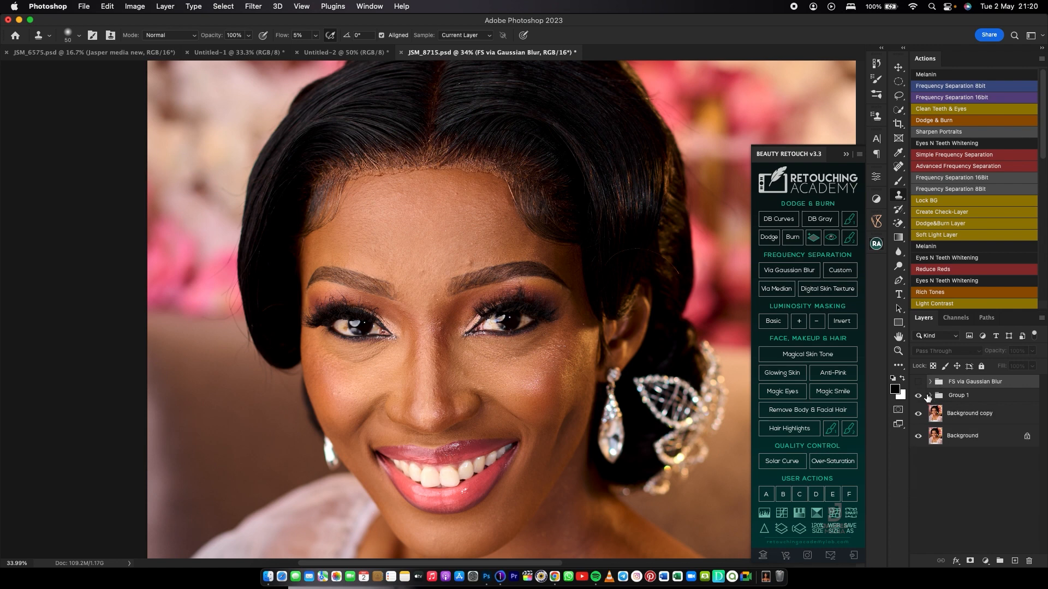
Compare the portrait before and after frequency separation by toggling the FS via Gaussian Blur group's visibility.
{"action": "left_click", "coordinate": [919, 381]}
{"action": "left_click", "coordinate": [919, 381]}
{"action": "left_click", "coordinate": [919, 381]}
{"action": "left_click", "coordinate": [919, 382]}
{"action": "left_click", "coordinate": [919, 382]}
{"action": "left_click", "coordinate": [919, 382]}
{"action": "left_click", "coordinate": [919, 382]}
{"action": "left_click", "coordinate": [919, 382]}
On the Background copy layer, patch the raised bump on the forehead above the inner eyebrow with cleaner nearby skin.
{"action": "left_click", "coordinate": [948, 417]}
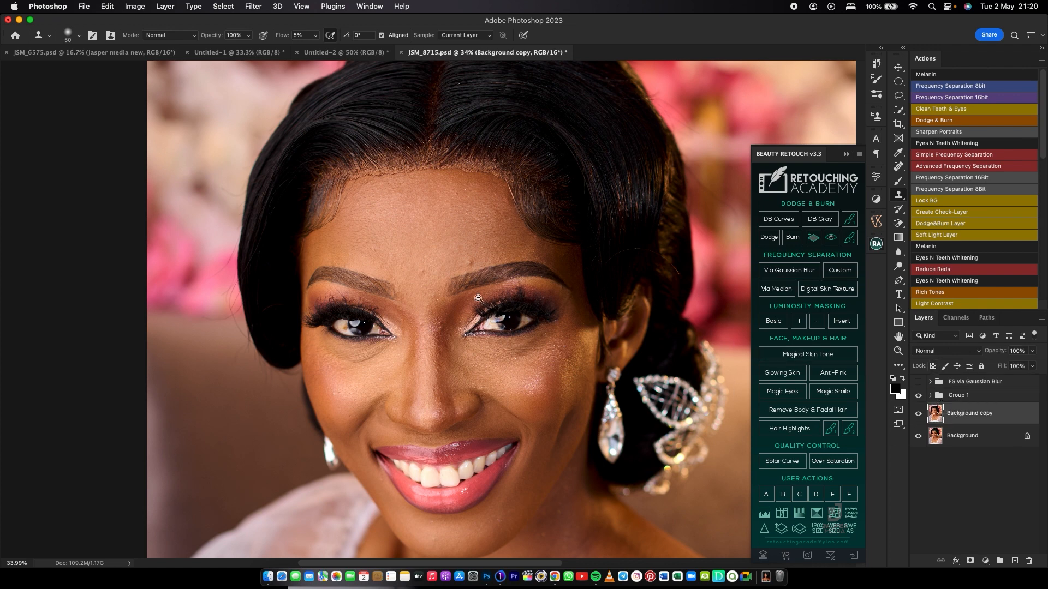
{"action": "scroll", "coordinate": [458, 276], "scroll_direction": "up", "scroll_amount": 7}
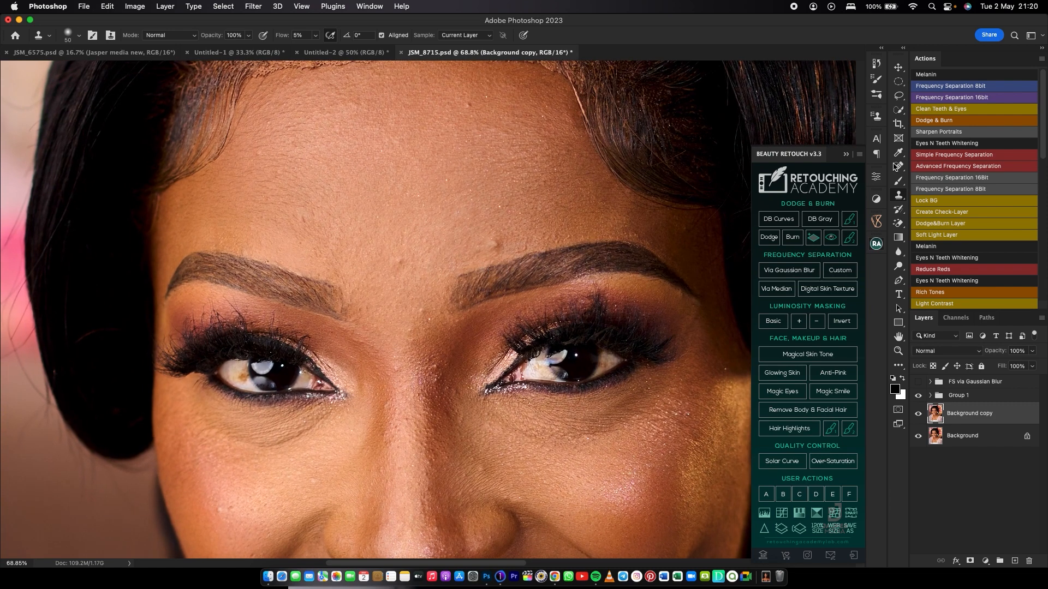
{"action": "right_click", "coordinate": [899, 167]}
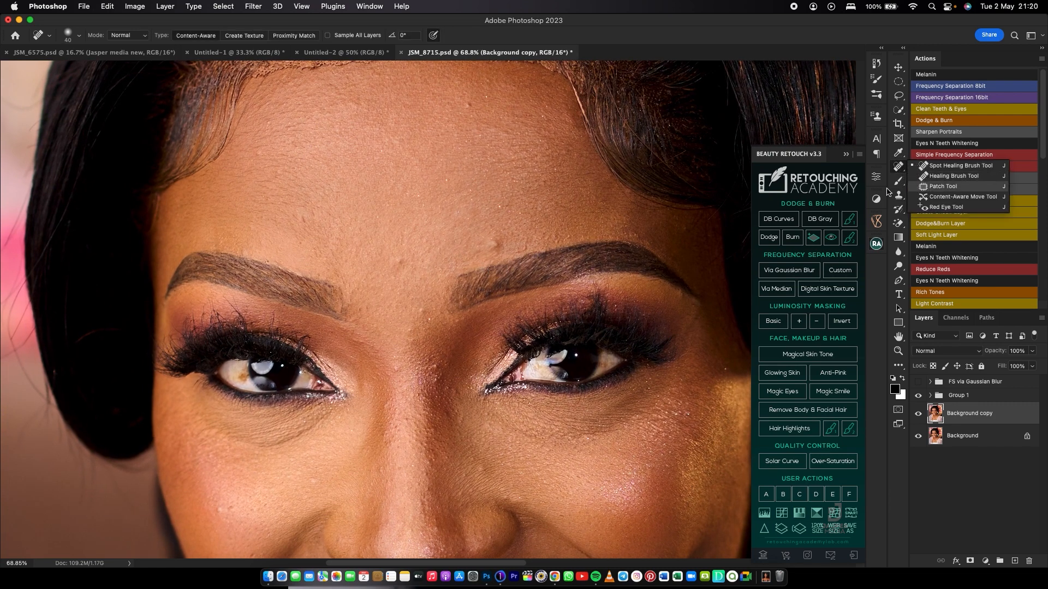
{"action": "left_click", "coordinate": [927, 189]}
{"action": "left_click_drag", "start_coordinate": [509, 245], "coordinate": [499, 237]}
{"action": "mouse_move", "coordinate": [501, 244]}
{"action": "left_mouse_down"}
{"action": "mouse_move", "coordinate": [466, 235]}
{"action": "mouse_move", "coordinate": [403, 266]}
{"action": "mouse_move", "coordinate": [413, 262]}
{"action": "left_mouse_up"}
{"action": "key", "text": "super+d"}
{"action": "key", "text": "super+d"}
Patch the small blemish between the eyebrows and clear the selection.
{"action": "mouse_move", "coordinate": [408, 260]}
{"action": "left_mouse_down"}
{"action": "mouse_move", "coordinate": [422, 306]}
{"action": "mouse_move", "coordinate": [412, 332]}
{"action": "left_mouse_up"}
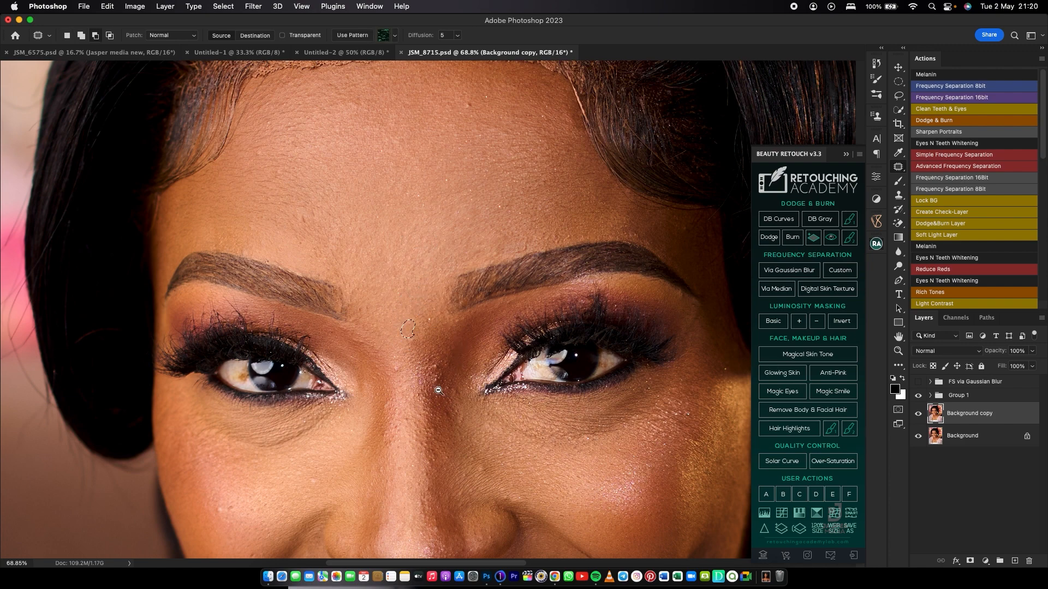
{"action": "scroll", "coordinate": [448, 385], "scroll_direction": "up", "scroll_amount": 5}
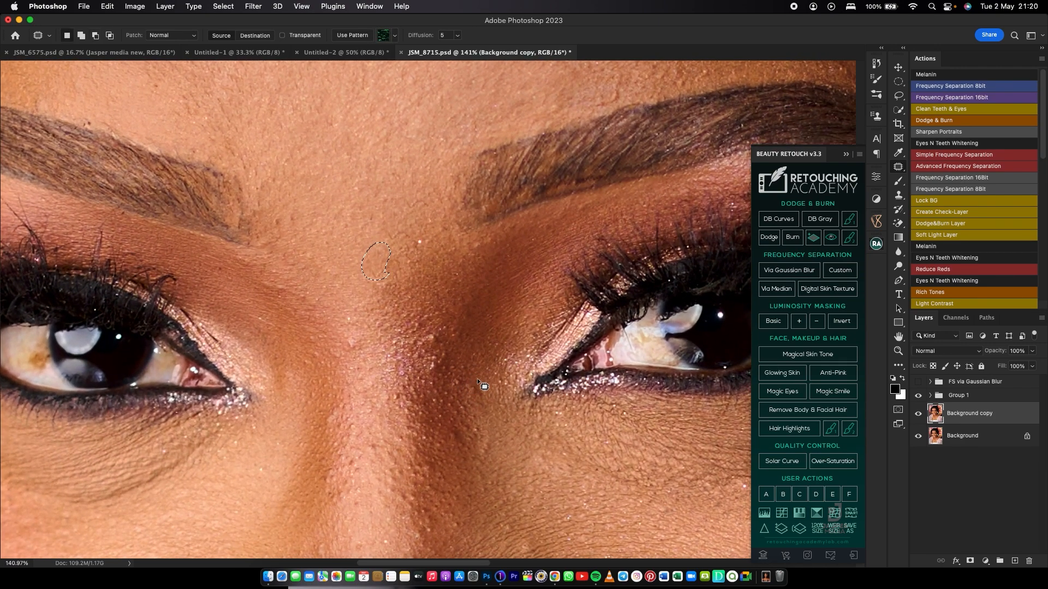
{"action": "key", "text": "super+d"}
{"action": "mouse_move", "coordinate": [470, 384]}
{"action": "left_mouse_down"}
{"action": "mouse_move", "coordinate": [479, 397]}
{"action": "mouse_move", "coordinate": [468, 389]}
{"action": "left_mouse_up"}
{"action": "key", "text": "super+d"}
Smooth the rough texture on the bridge of the nose with Clone Stamp at brush size 40, sampling adjacent skin.
{"action": "left_click", "coordinate": [899, 196]}
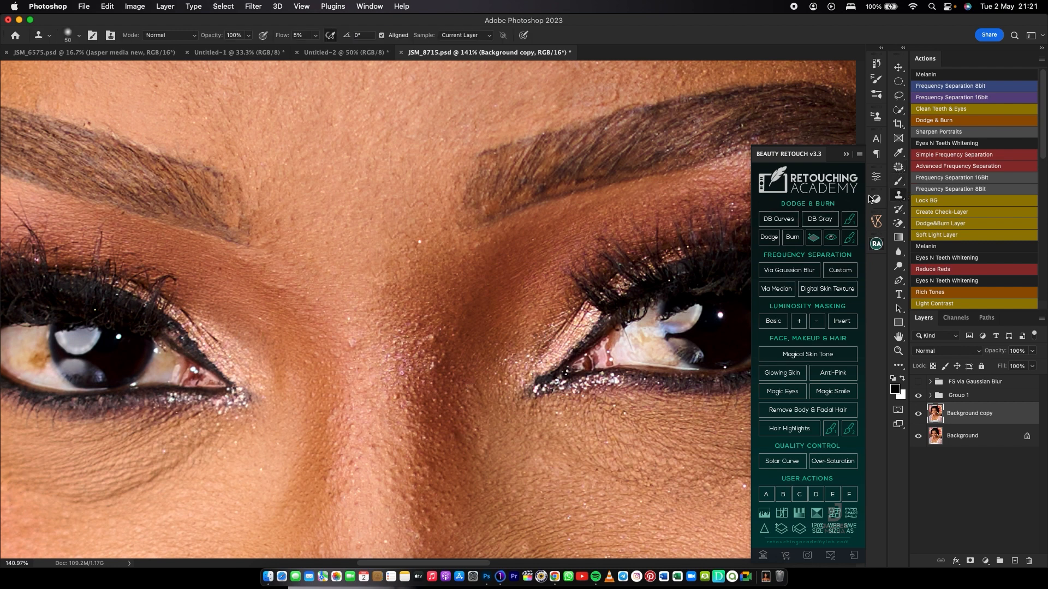
{"action": "key", "text": "bracketleft"}
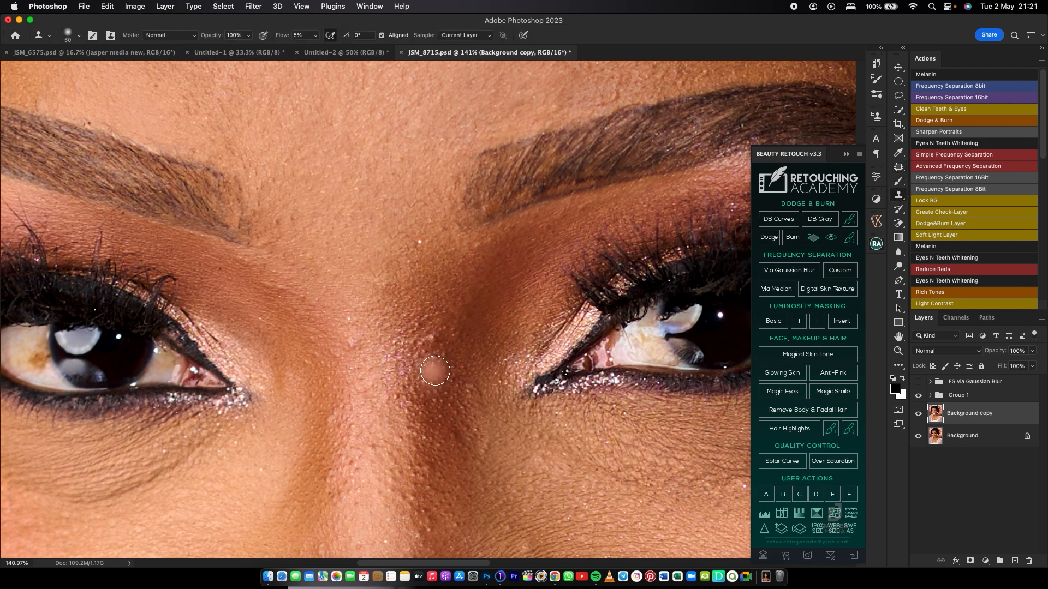
{"action": "left_click", "coordinate": [419, 375], "text": "alt"}
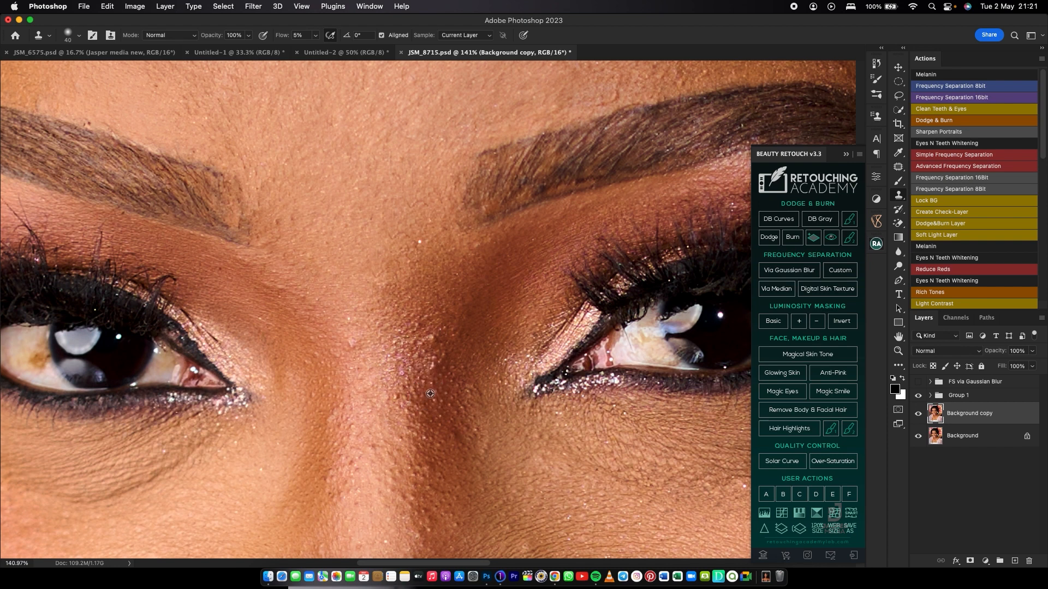
{"action": "mouse_move", "coordinate": [434, 364]}
{"action": "left_mouse_down"}
{"action": "mouse_move", "coordinate": [435, 328]}
{"action": "mouse_move", "coordinate": [432, 362]}
{"action": "mouse_move", "coordinate": [439, 334]}
{"action": "mouse_move", "coordinate": [434, 368]}
{"action": "mouse_move", "coordinate": [445, 361]}
{"action": "mouse_move", "coordinate": [463, 420]}
{"action": "mouse_move", "coordinate": [448, 456]}
{"action": "mouse_move", "coordinate": [447, 402]}
{"action": "mouse_move", "coordinate": [441, 436]}
{"action": "mouse_move", "coordinate": [471, 377]}
{"action": "left_mouse_up"}
{"action": "left_click", "coordinate": [416, 432], "text": "alt"}
{"action": "mouse_move", "coordinate": [427, 405]}
{"action": "left_mouse_down"}
{"action": "mouse_move", "coordinate": [416, 374]}
{"action": "mouse_move", "coordinate": [398, 377]}
{"action": "mouse_move", "coordinate": [420, 353]}
{"action": "mouse_move", "coordinate": [414, 376]}
{"action": "left_mouse_up"}
{"action": "mouse_move", "coordinate": [358, 350]}
{"action": "left_mouse_down"}
{"action": "mouse_move", "coordinate": [351, 369]}
{"action": "mouse_move", "coordinate": [362, 356]}
{"action": "mouse_move", "coordinate": [398, 367]}
{"action": "mouse_move", "coordinate": [414, 316]}
{"action": "mouse_move", "coordinate": [391, 406]}
{"action": "left_mouse_up"}
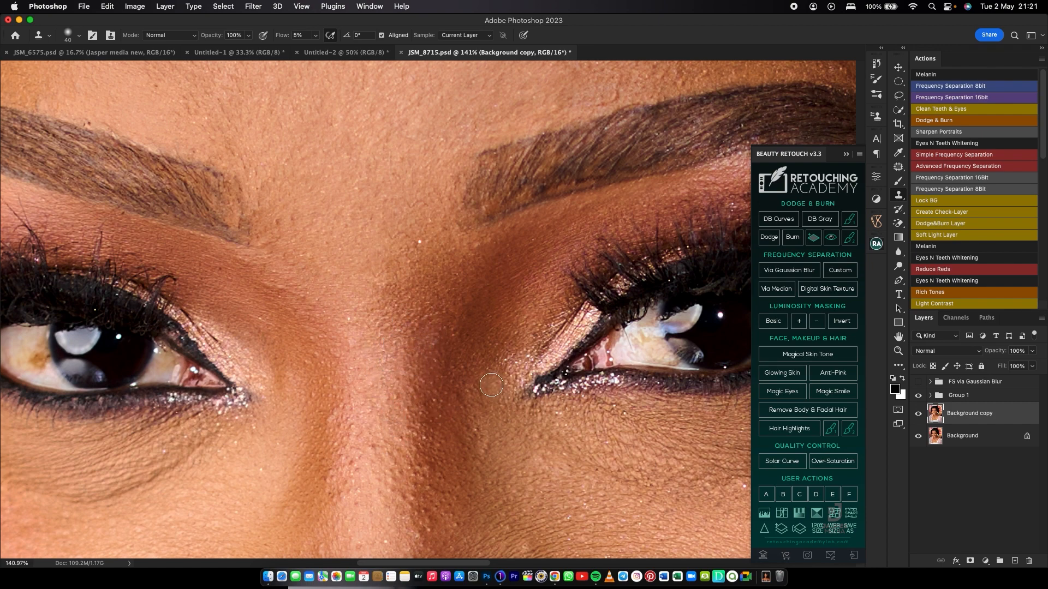
{"action": "left_click_drag", "start_coordinate": [462, 379], "coordinate": [425, 383]}
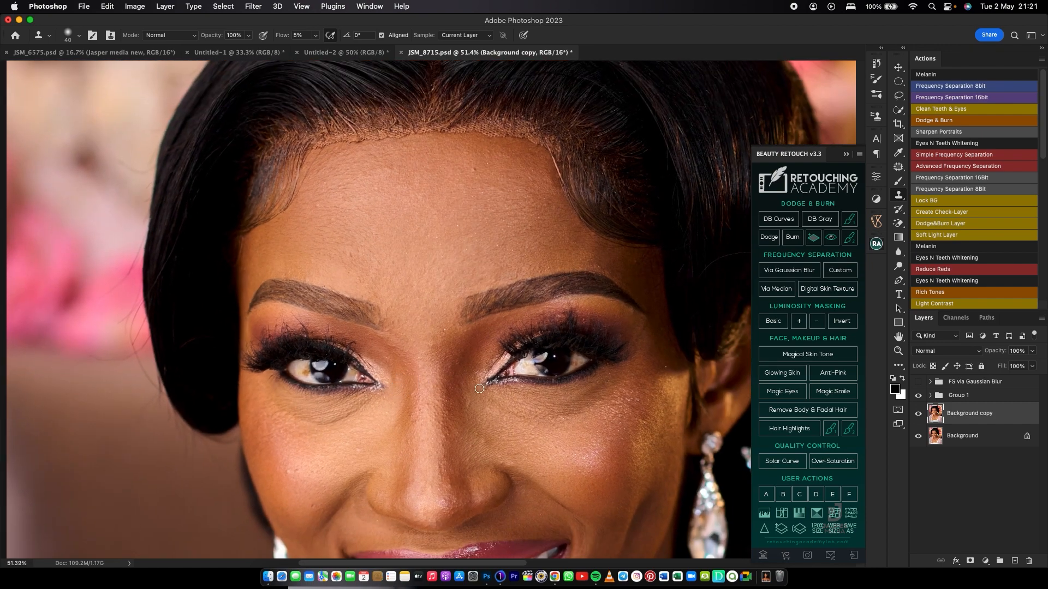
Try to heal the creases under the bride's right eye with the Healing Brush at size 150.
{"action": "left_click_drag", "start_coordinate": [474, 428], "coordinate": [434, 385]}
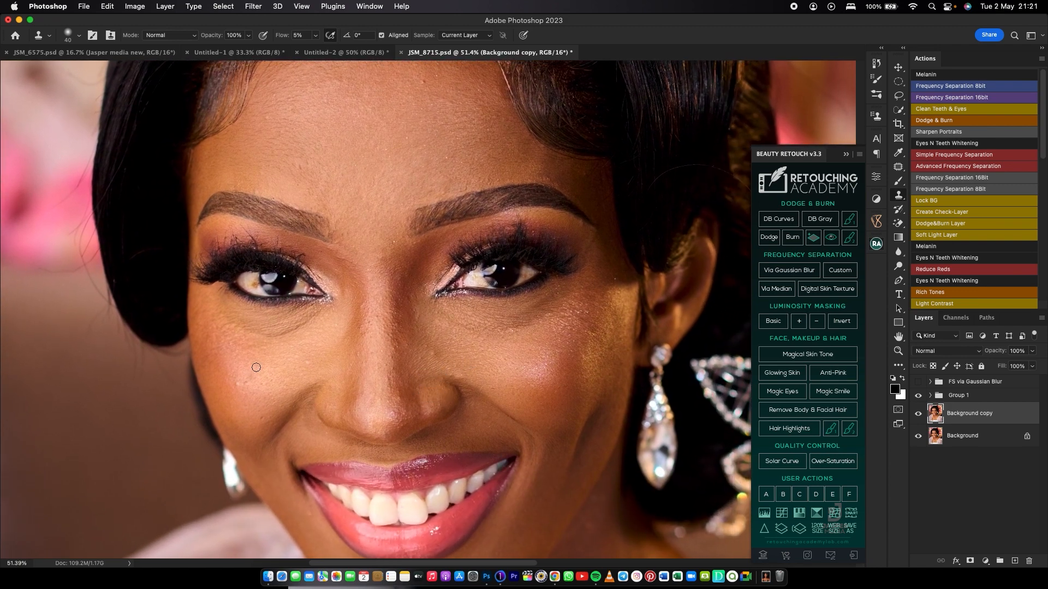
{"action": "scroll", "coordinate": [257, 346], "scroll_direction": "up", "scroll_amount": 2}
{"action": "left_click", "coordinate": [898, 169]}
{"action": "left_click", "coordinate": [899, 170]}
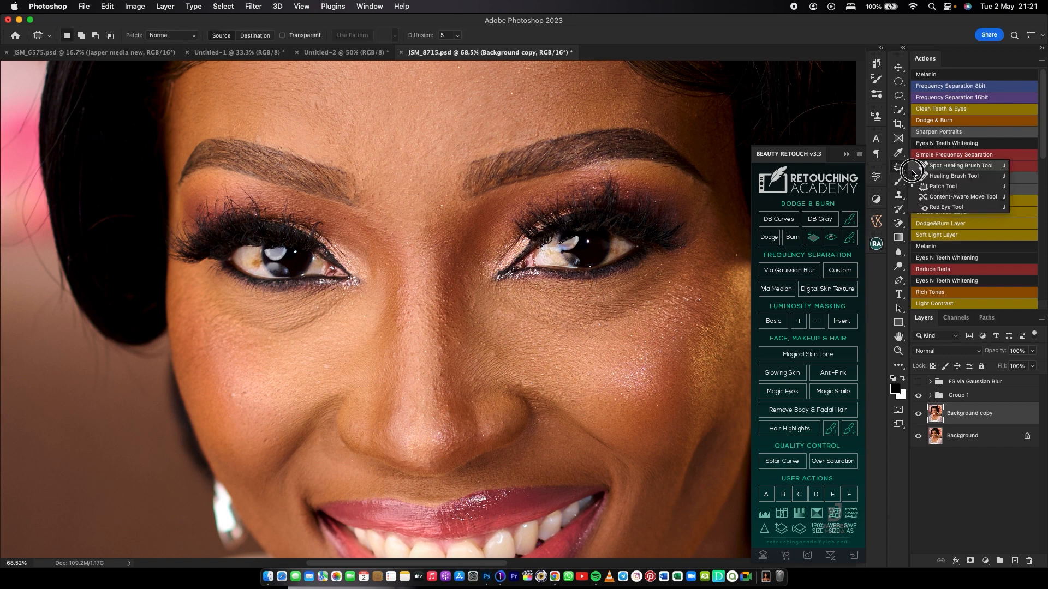
{"action": "left_click", "coordinate": [922, 177]}
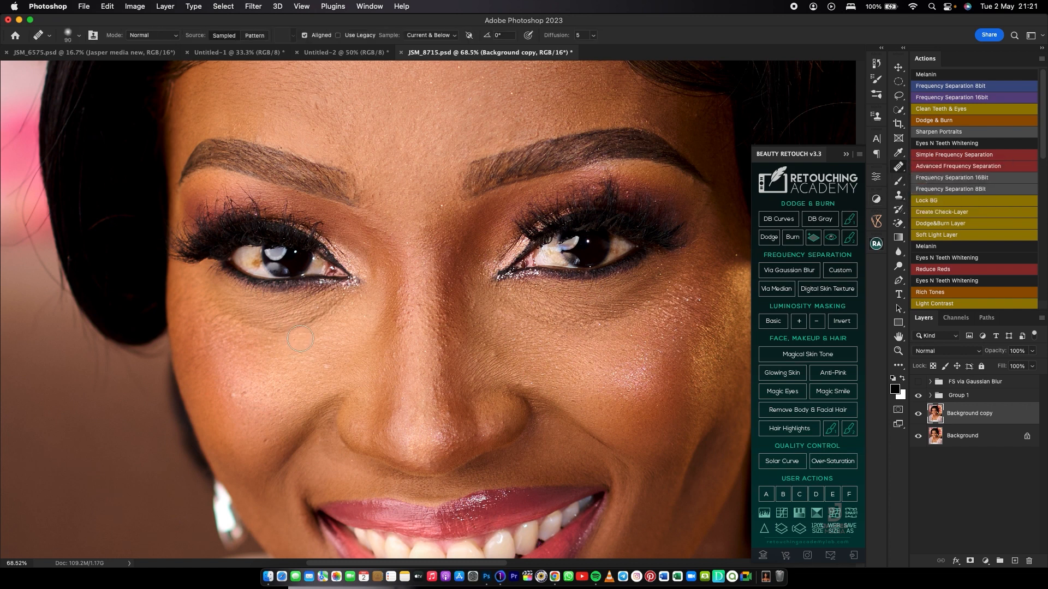
{"action": "key", "text": "bracketright"}
{"action": "key", "text": "bracketright"}
{"action": "key", "text": "bracketright"}
{"action": "left_click", "coordinate": [314, 340], "text": "alt"}
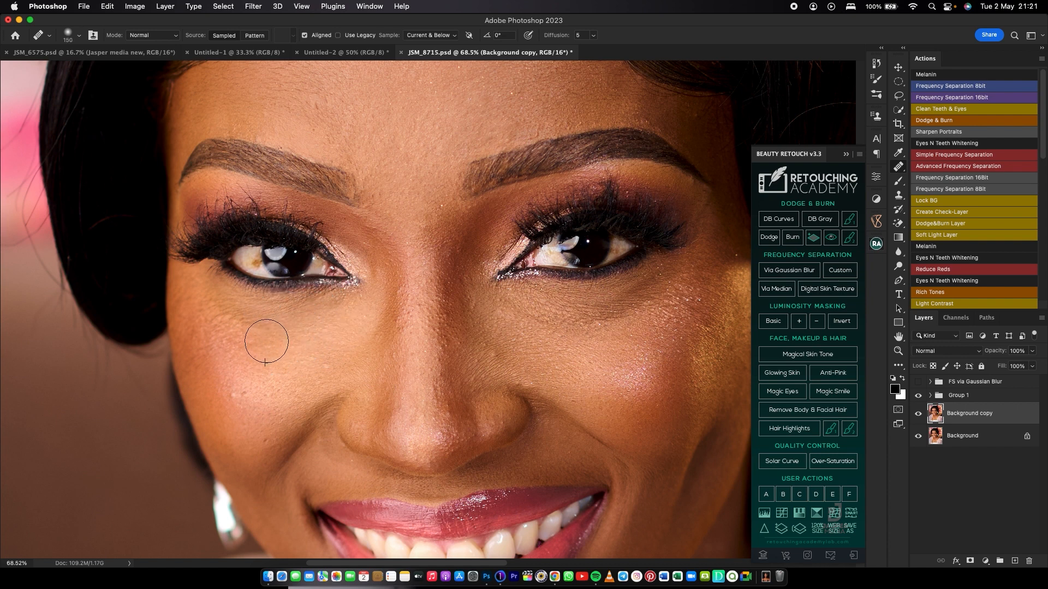
{"action": "key", "text": "super+z"}
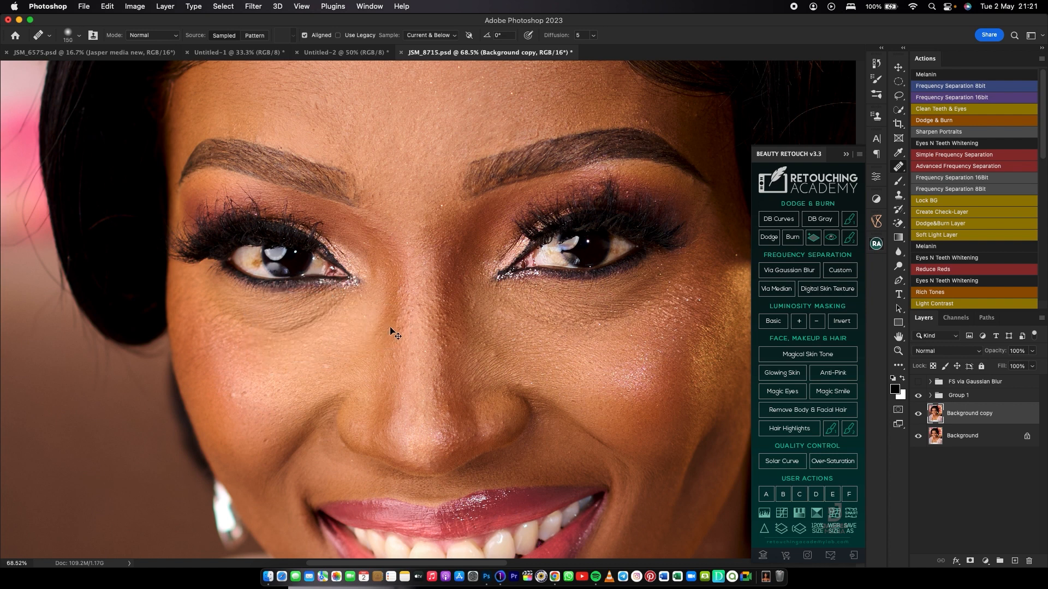
Clone smooth cheek skin over the creases under the bride's right eye with Clone Stamp at brush size 175.
{"action": "key", "text": "s"}
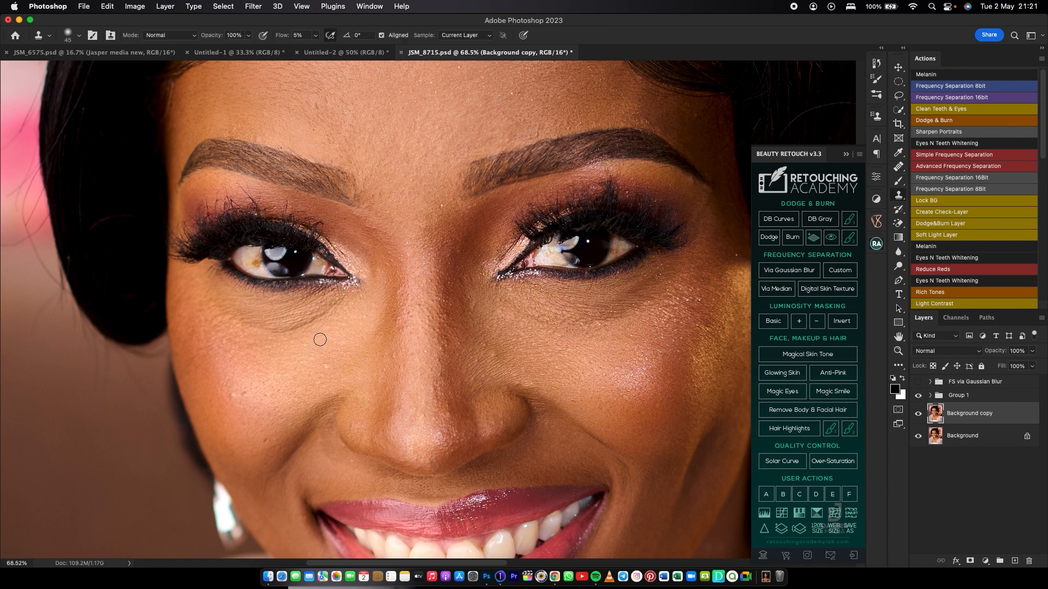
{"action": "key", "text": "bracketright"}
{"action": "key", "text": "bracketright"}
{"action": "key", "text": "bracketright"}
{"action": "left_click", "coordinate": [336, 325], "text": "alt"}
{"action": "mouse_move", "coordinate": [355, 303]}
{"action": "left_mouse_down"}
{"action": "mouse_move", "coordinate": [281, 337]}
{"action": "mouse_move", "coordinate": [263, 331]}
{"action": "mouse_move", "coordinate": [317, 316]}
{"action": "mouse_move", "coordinate": [270, 333]}
{"action": "mouse_move", "coordinate": [312, 315]}
{"action": "mouse_move", "coordinate": [246, 328]}
{"action": "left_mouse_up"}
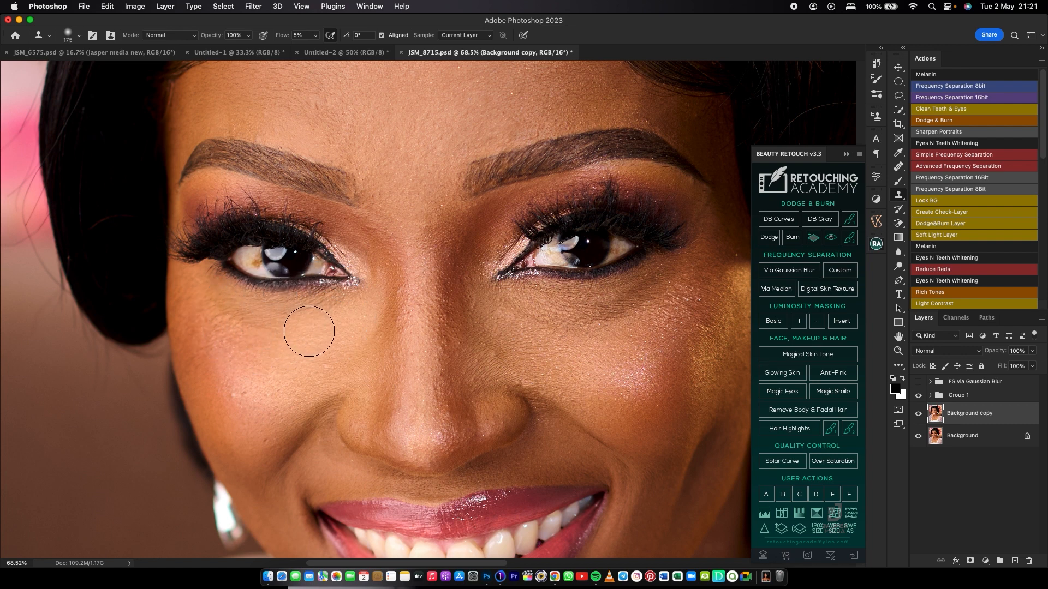
Reduce the Clone Stamp brush to 125 and clean up the outer creases under the bride's right eye.
{"action": "key", "text": "bracketleft"}
{"action": "key", "text": "bracketleft"}
{"action": "left_click", "coordinate": [276, 344], "text": "alt"}
{"action": "mouse_move", "coordinate": [276, 333]}
{"action": "left_mouse_down"}
{"action": "mouse_move", "coordinate": [229, 321]}
{"action": "mouse_move", "coordinate": [238, 320]}
{"action": "mouse_move", "coordinate": [218, 304]}
{"action": "mouse_move", "coordinate": [274, 320]}
{"action": "mouse_move", "coordinate": [341, 306]}
{"action": "mouse_move", "coordinate": [271, 321]}
{"action": "mouse_move", "coordinate": [236, 311]}
{"action": "mouse_move", "coordinate": [257, 304]}
{"action": "mouse_move", "coordinate": [237, 306]}
{"action": "left_mouse_up"}
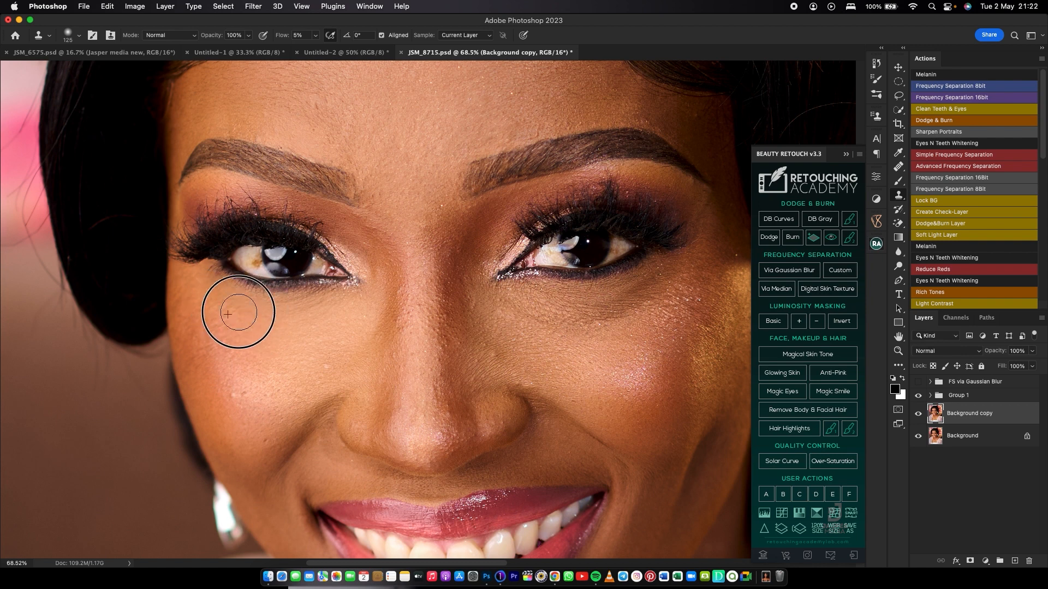
Clone smoother cheek skin over the creases under the bride's left eye, and undo the last stroke.
{"action": "left_click", "coordinate": [546, 349], "text": "alt"}
{"action": "mouse_move", "coordinate": [550, 335]}
{"action": "left_mouse_down"}
{"action": "mouse_move", "coordinate": [521, 312]}
{"action": "mouse_move", "coordinate": [588, 316]}
{"action": "mouse_move", "coordinate": [652, 279]}
{"action": "mouse_move", "coordinate": [609, 322]}
{"action": "mouse_move", "coordinate": [616, 297]}
{"action": "mouse_move", "coordinate": [585, 315]}
{"action": "mouse_move", "coordinate": [656, 278]}
{"action": "mouse_move", "coordinate": [563, 324]}
{"action": "mouse_move", "coordinate": [587, 341]}
{"action": "mouse_move", "coordinate": [612, 317]}
{"action": "mouse_move", "coordinate": [602, 313]}
{"action": "mouse_move", "coordinate": [638, 294]}
{"action": "mouse_move", "coordinate": [600, 316]}
{"action": "left_mouse_up"}
{"action": "left_click", "coordinate": [593, 337], "text": "alt"}
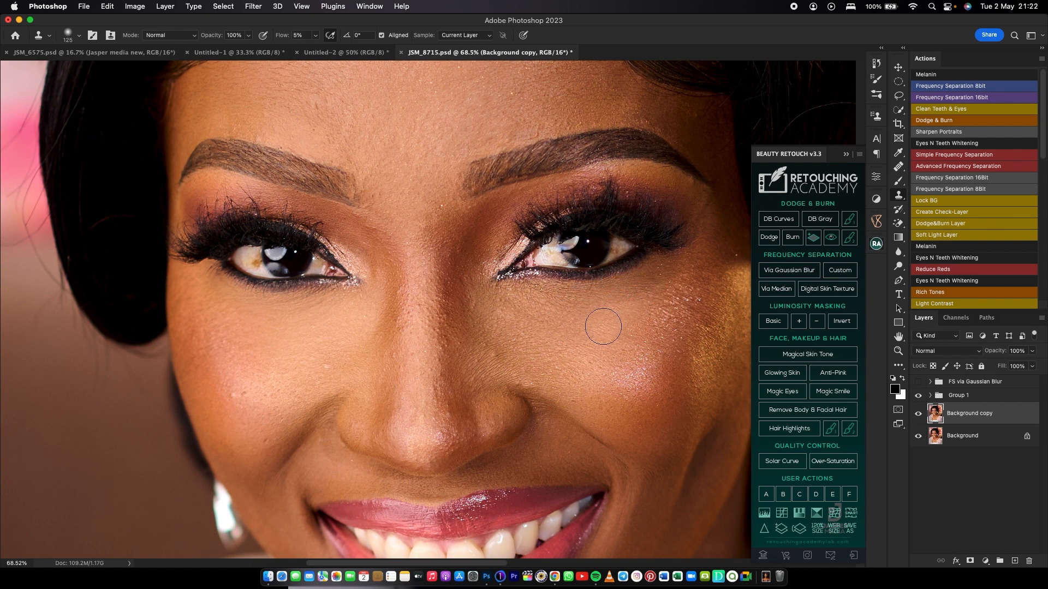
{"action": "key", "text": "super+z"}
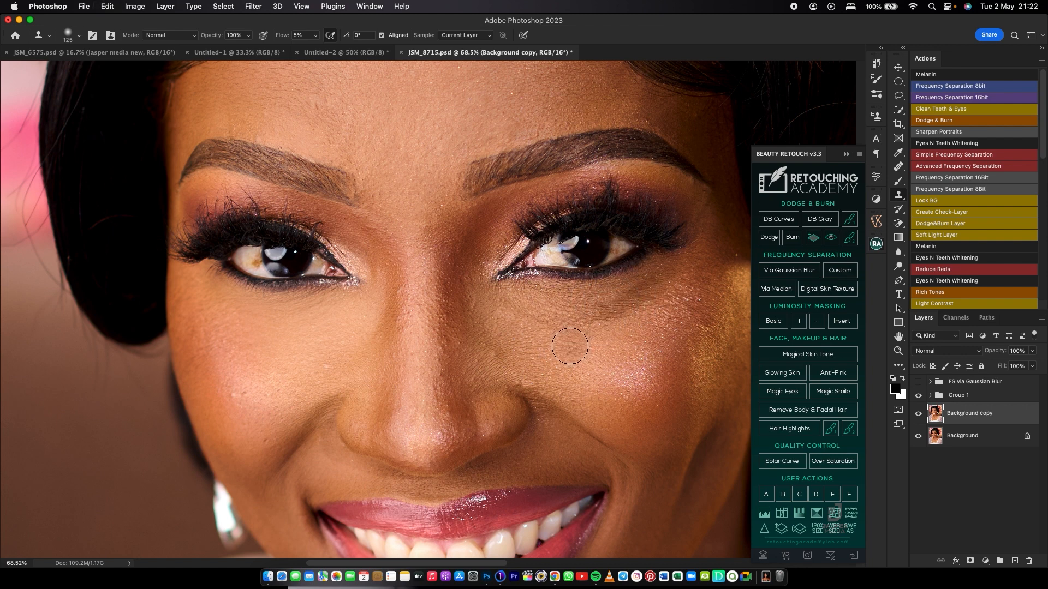
{"action": "left_click", "coordinate": [557, 346], "text": "alt"}
{"action": "left_click_drag", "start_coordinate": [607, 321], "coordinate": [626, 303]}
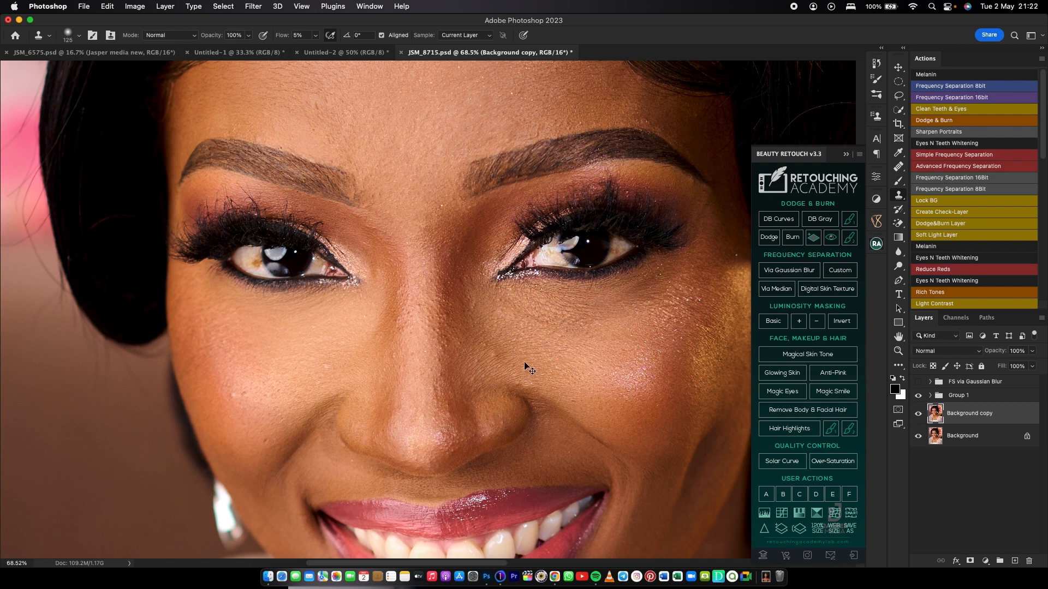
{"action": "key", "text": "super+z"}
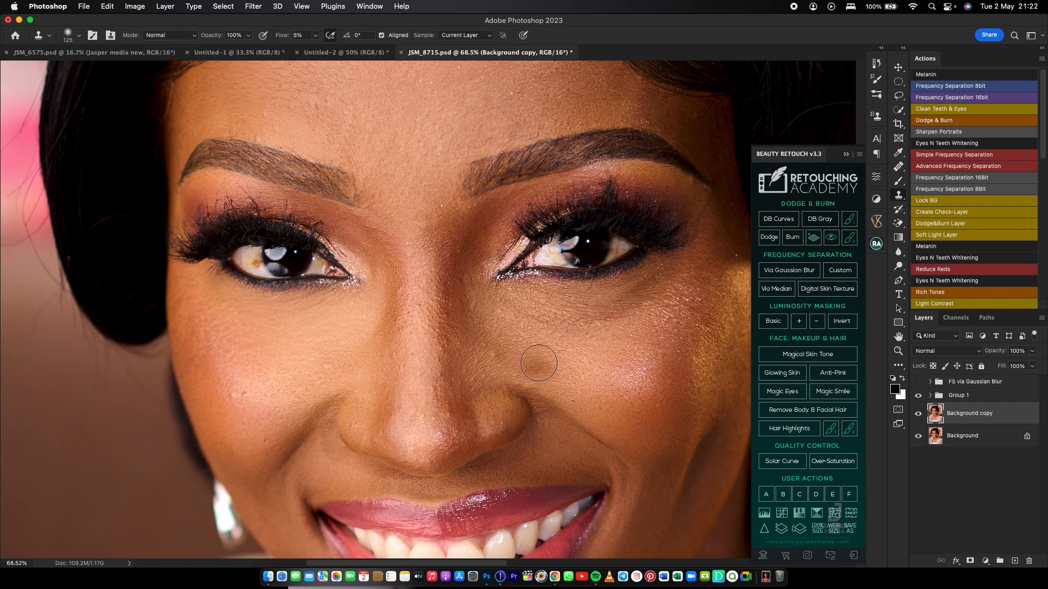
Bring the whole portrait into view and examine the overall retouch.
{"action": "key", "text": "super+space"}
{"action": "left_click_drag", "start_coordinate": [562, 334], "coordinate": [507, 344]}
{"action": "left_click_drag", "start_coordinate": [489, 182], "coordinate": [473, 191]}
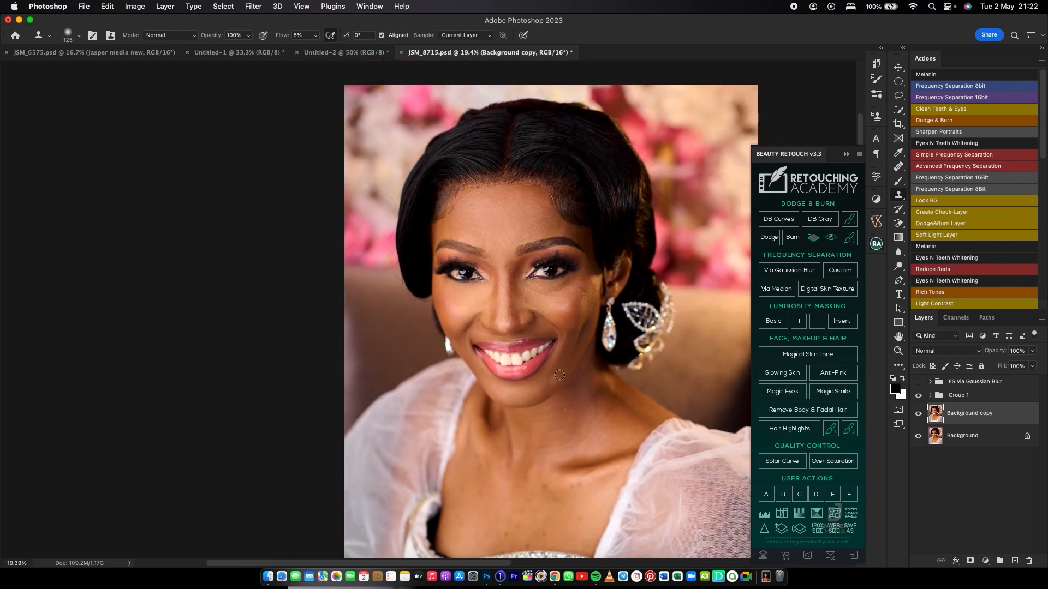
{"action": "mouse_move", "coordinate": [531, 311]}
{"action": "left_mouse_down"}
{"action": "mouse_move", "coordinate": [559, 306]}
{"action": "mouse_move", "coordinate": [519, 312]}
{"action": "mouse_move", "coordinate": [536, 319]}
{"action": "left_mouse_up"}
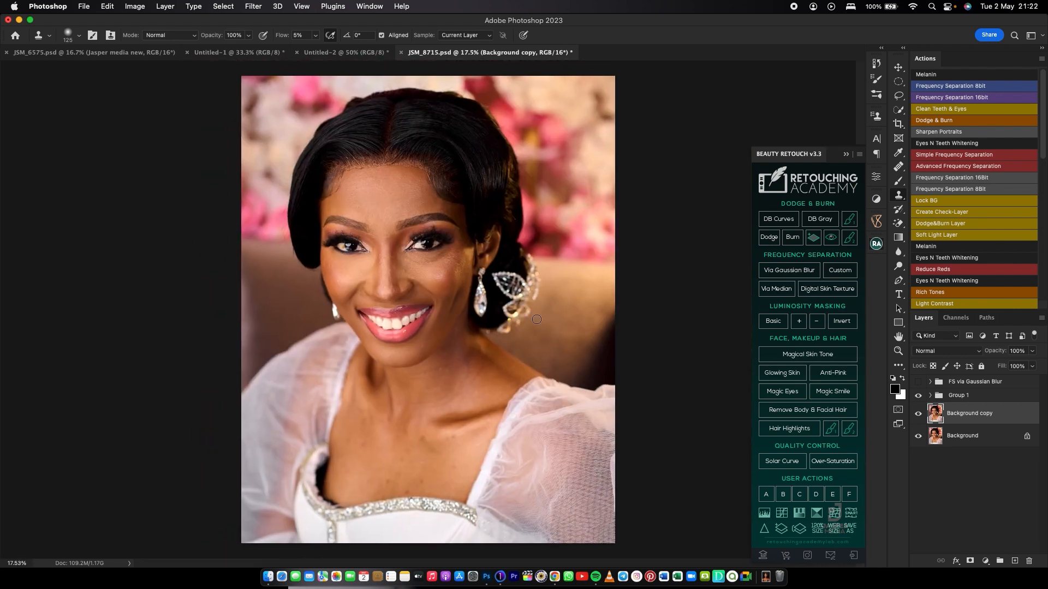